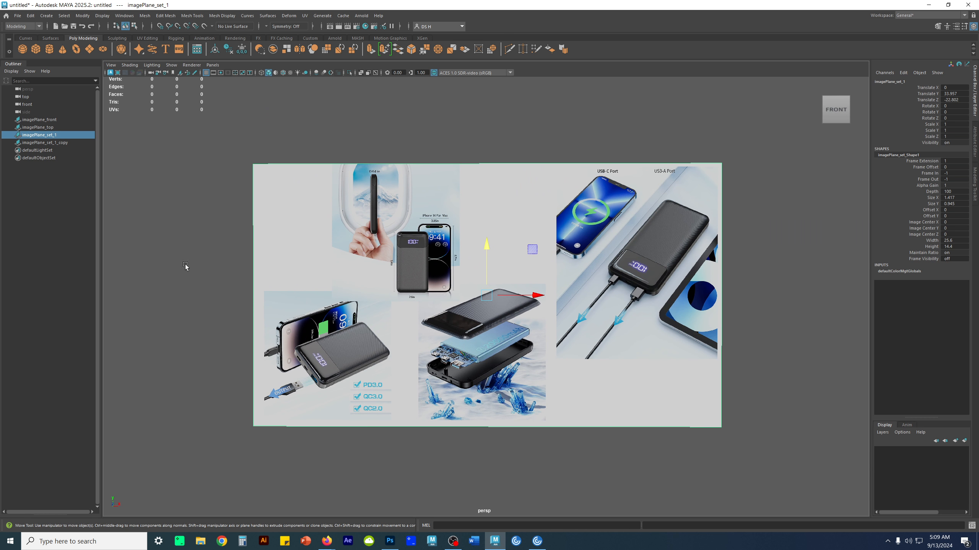
- Examine the power bank's ports, screen, side profile and exploded view on the combined reference image plane
scroll(525, 349, up, 5)
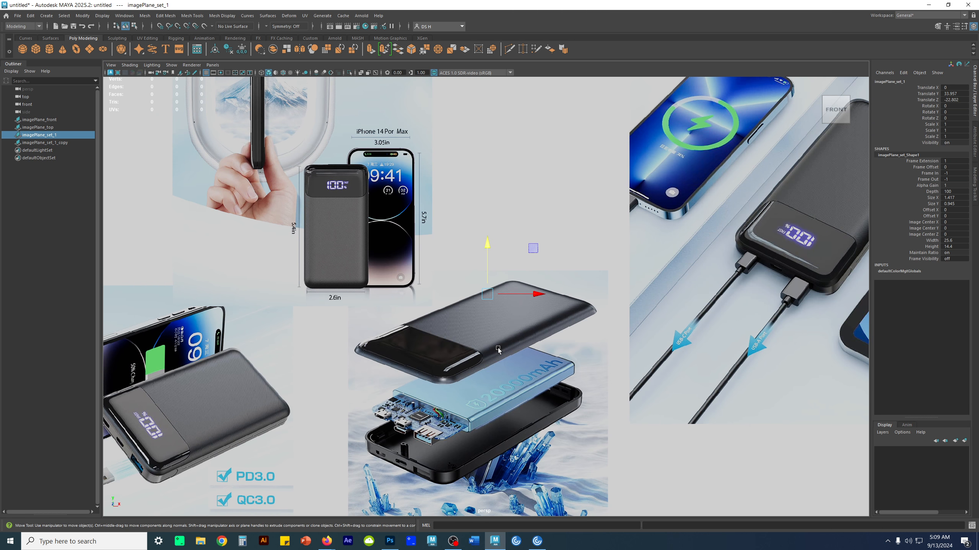
alt+middle_drag(498, 345, 550, 250)
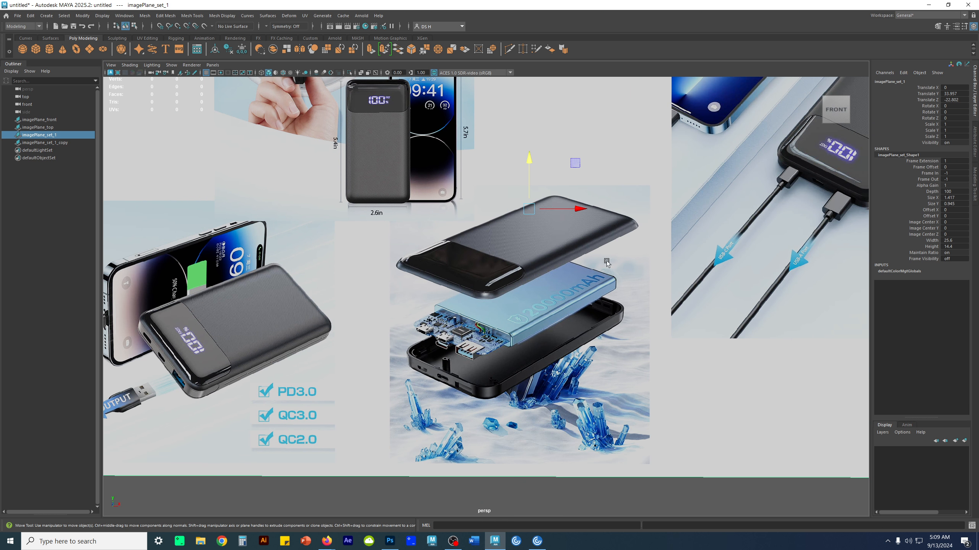
alt+middle_drag(285, 343, 482, 273)
alt+right_drag(481, 273, 632, 362)
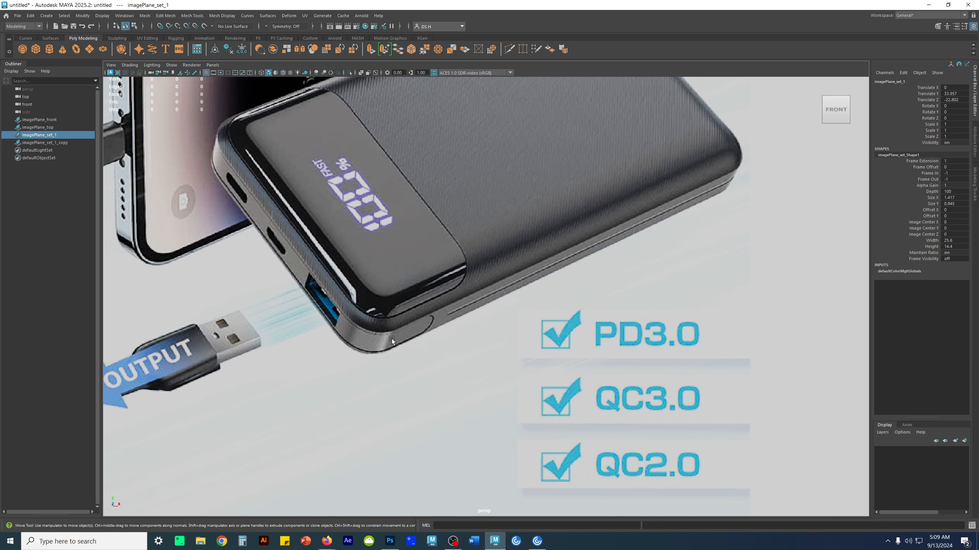
scroll(386, 341, down, 3)
alt+middle_drag(660, 253, 135, 347)
scroll(578, 186, up, 2)
alt+middle_drag(620, 166, 466, 213)
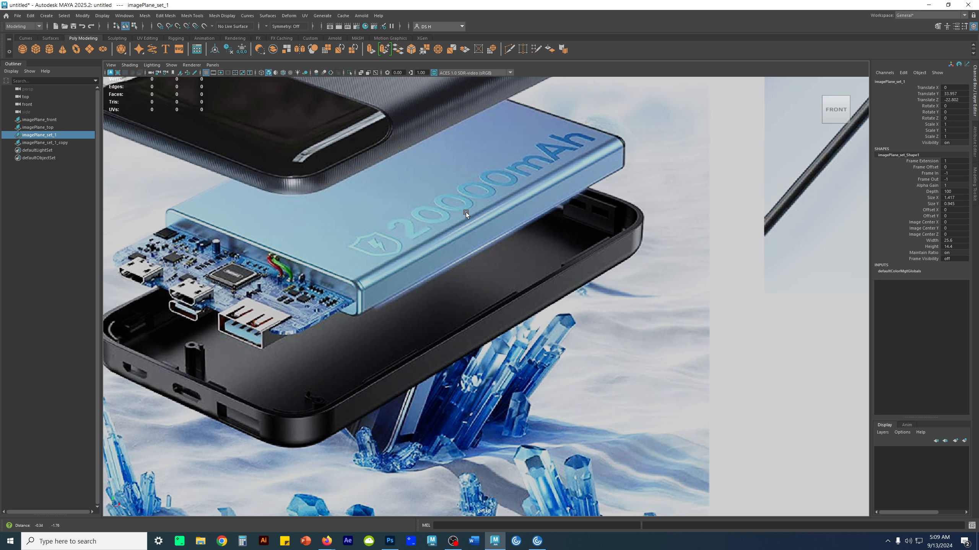
alt+middle_drag(582, 199, 567, 361)
scroll(578, 347, down, 4)
alt+middle_drag(778, 189, 306, 333)
scroll(401, 301, up, 2)
alt+middle_drag(494, 268, 545, 193)
alt+right_drag(567, 239, 389, 268)
alt+middle_drag(378, 269, 663, 290)
alt+right_drag(453, 292, 320, 330)
alt+middle_drag(320, 330, 508, 284)
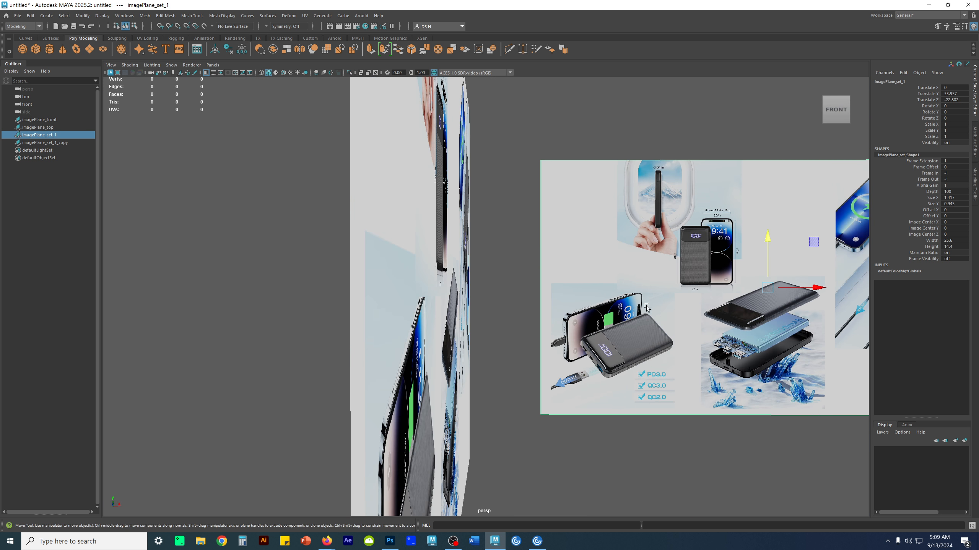
alt+middle_drag(732, 364, 575, 328)
alt+right_drag(576, 328, 618, 321)
alt+middle_drag(618, 321, 373, 284)
scroll(523, 376, down, 10)
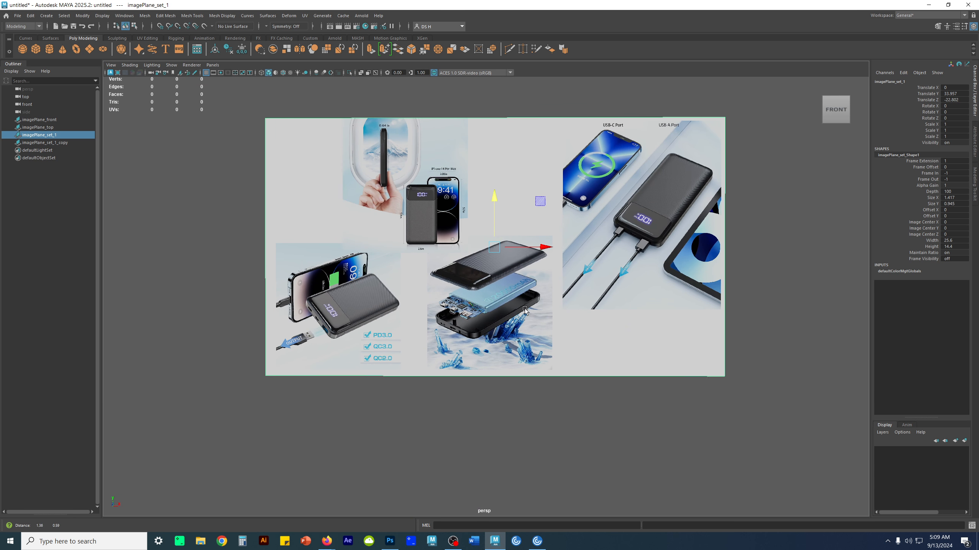
alt+middle_drag(525, 311, 512, 330)
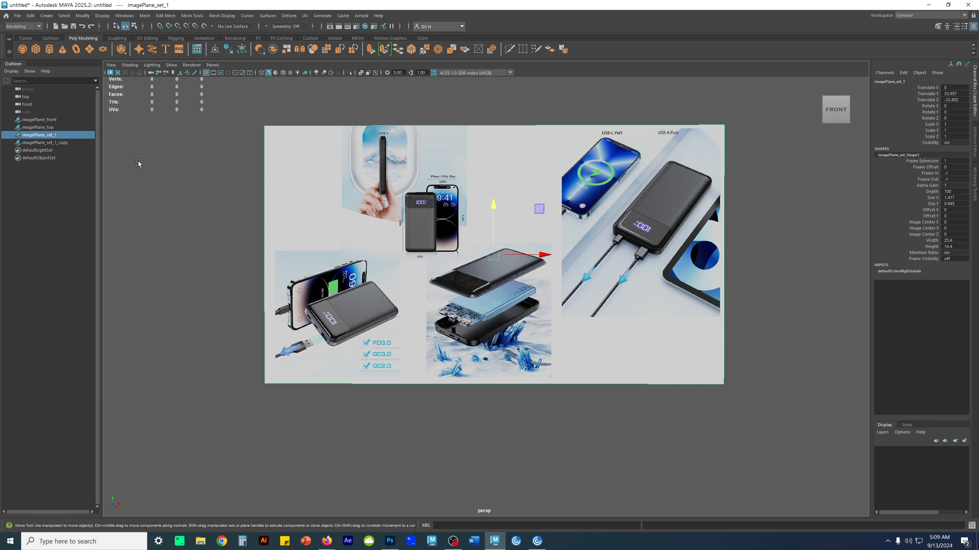
- Select imagePlane_front and check the front and top reference planes in the four-view layout
click(47, 121)
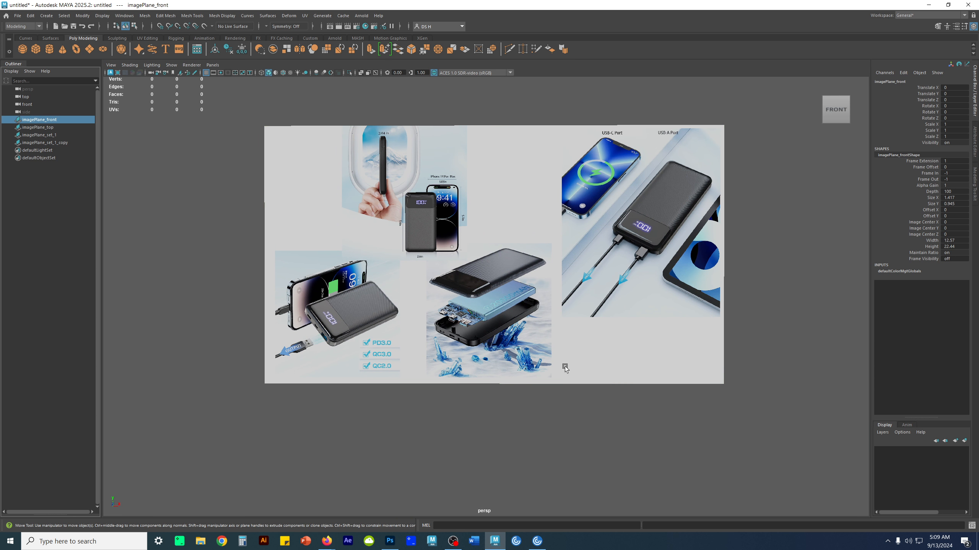
scroll(500, 377, down, 3)
alt+middle_drag(497, 376, 505, 216)
alt+right_drag(632, 326, 391, 315)
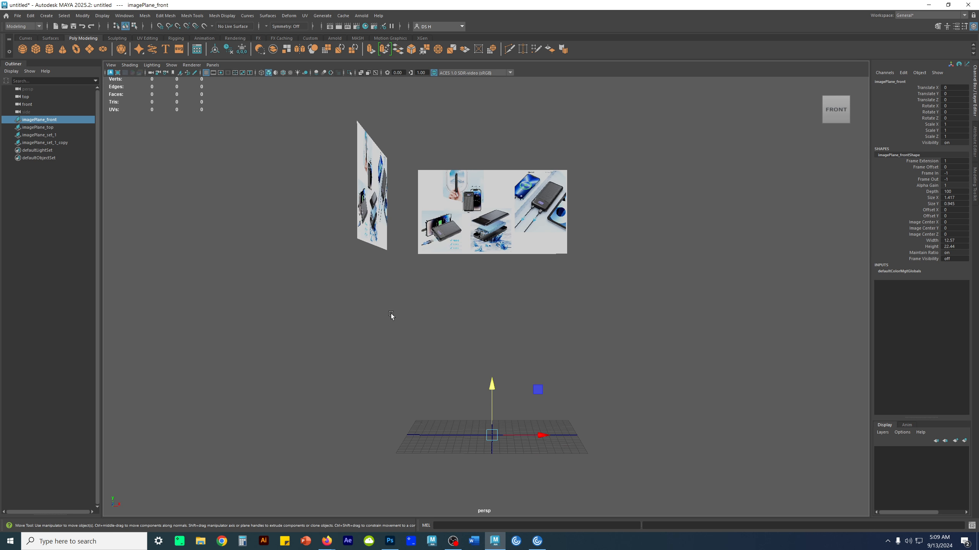
key(space)
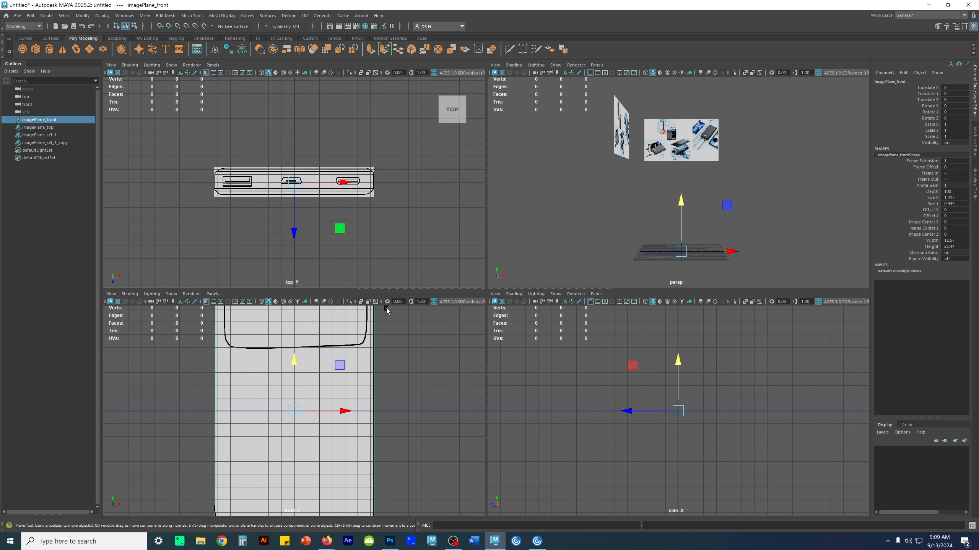
click(699, 147)
key(space)
drag(485, 219, 540, 220)
key(ctrl+z)
click(544, 407)
click(477, 209)
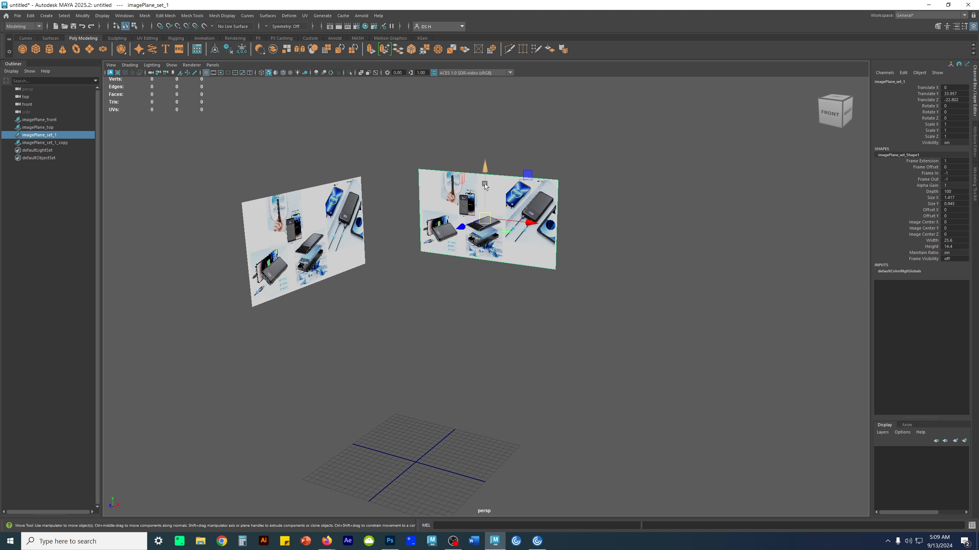
click(526, 328)
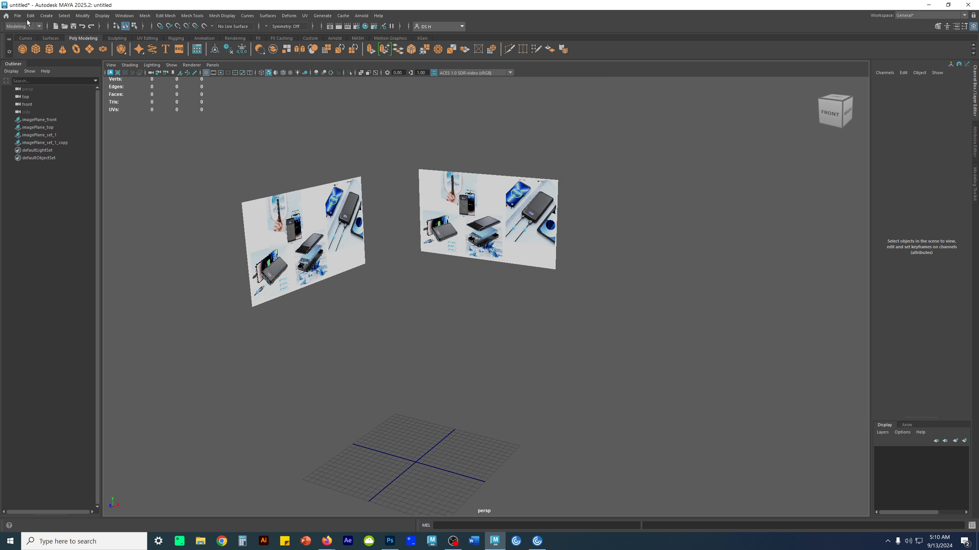
- Create a free image plane at the origin
click(46, 16)
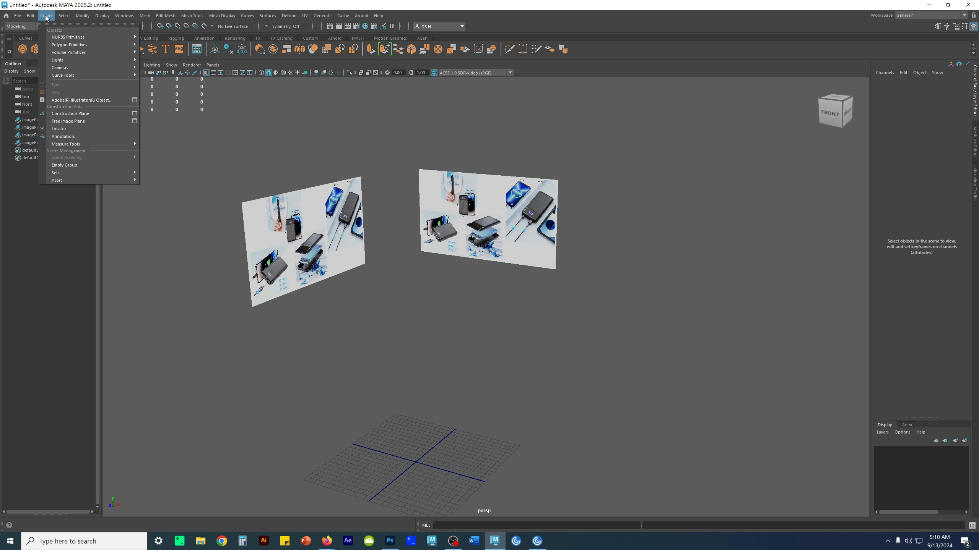
click(78, 122)
key(f)
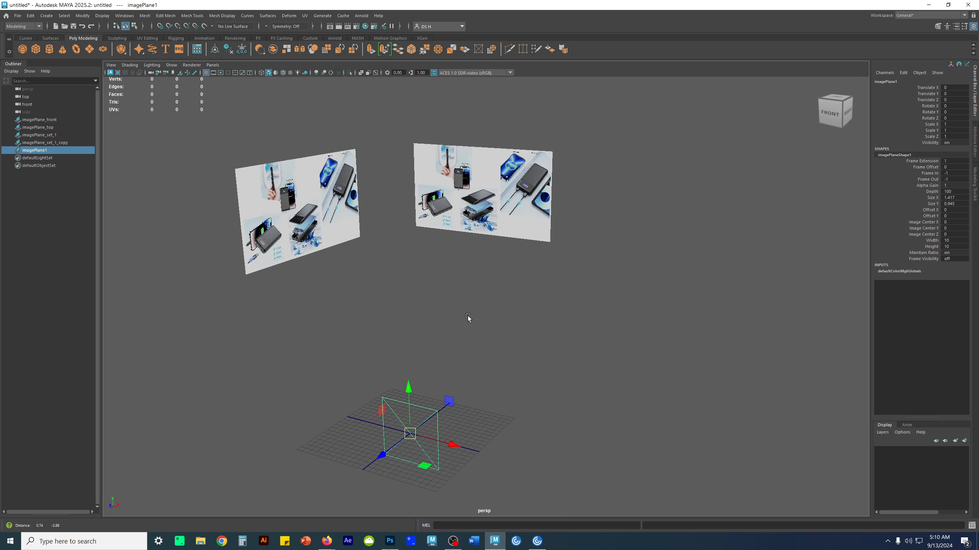
alt+middle_drag(445, 255, 568, 298)
drag(565, 335, 528, 288)
key(ctrl+z)
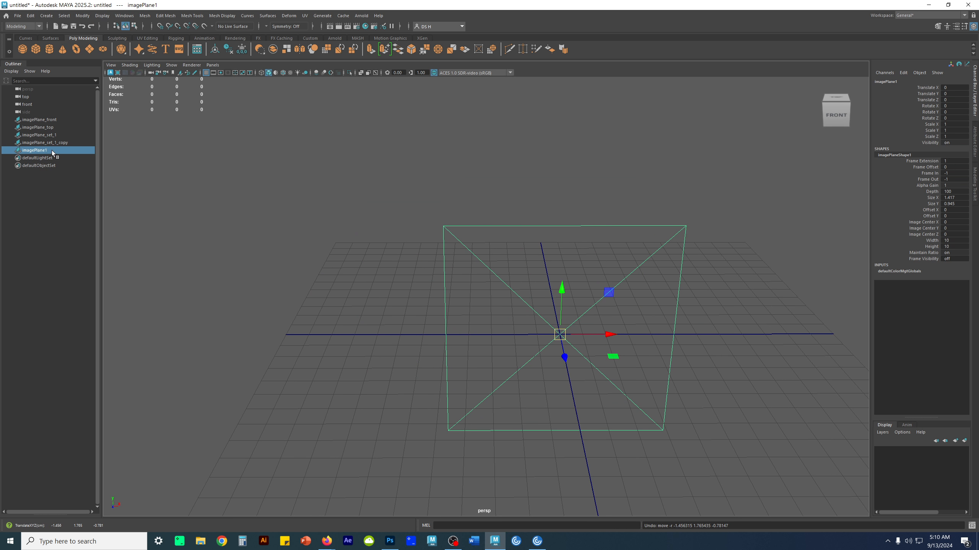
alt+middle_drag(668, 287, 565, 279)
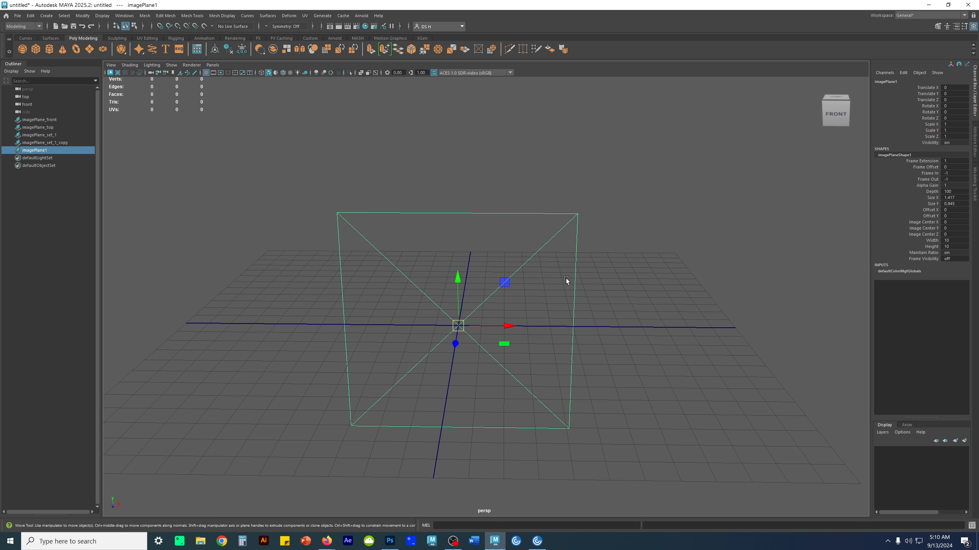
- Load "Lilio portable charger 1.jpg" from the sourceimages folder as the new image plane's picture
click(975, 138)
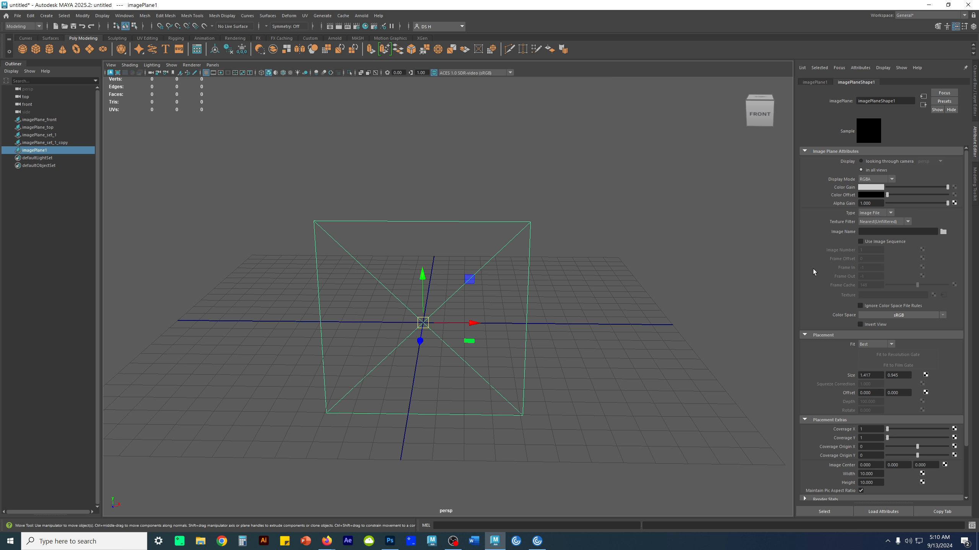
click(943, 232)
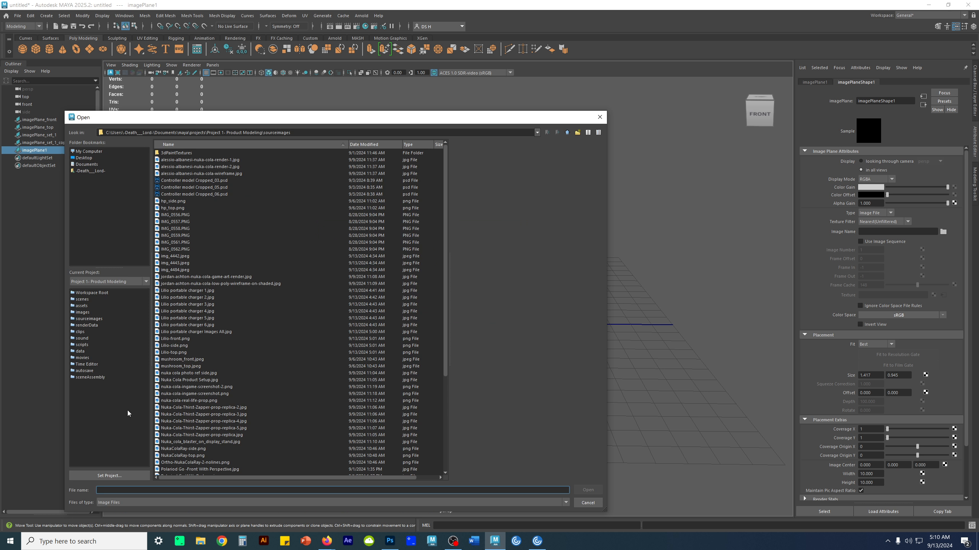
drag(220, 121, 499, 98)
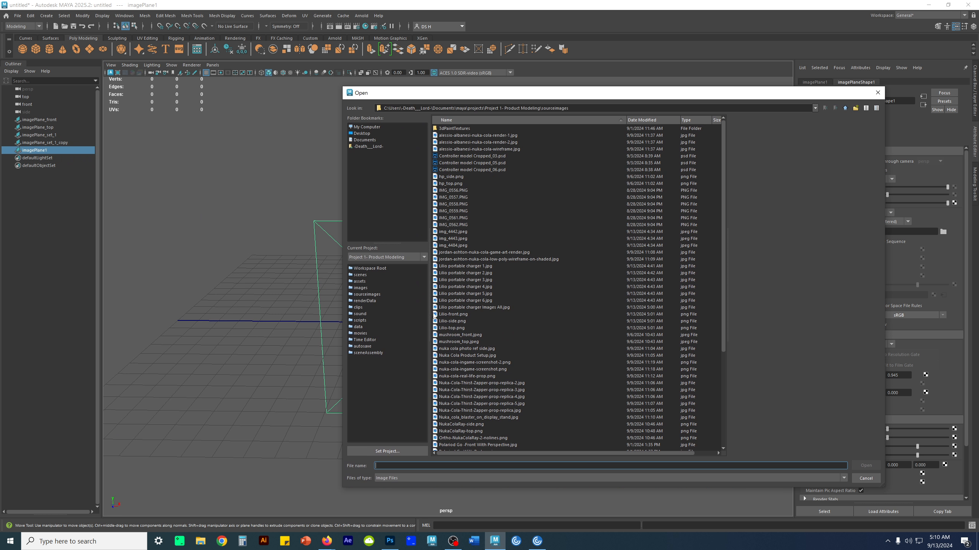
click(484, 308)
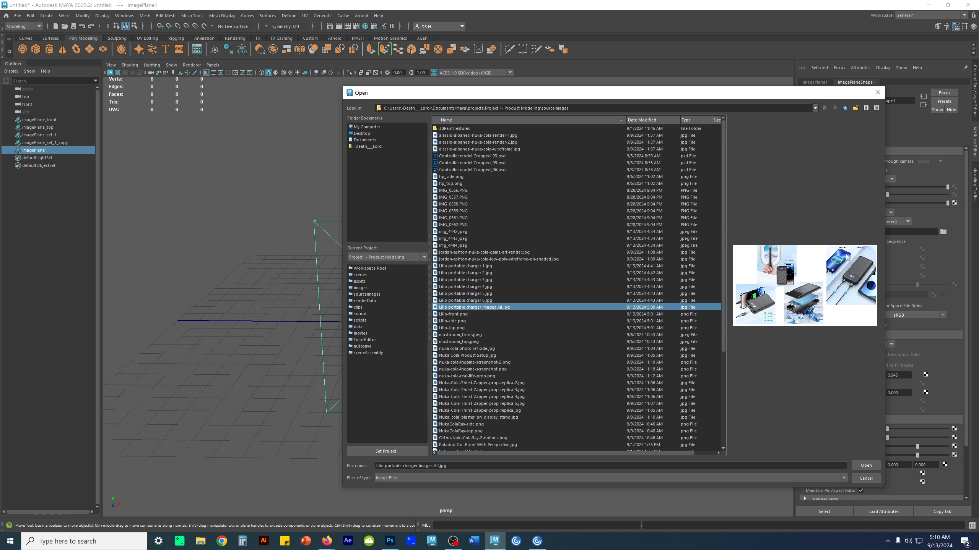
click(462, 190)
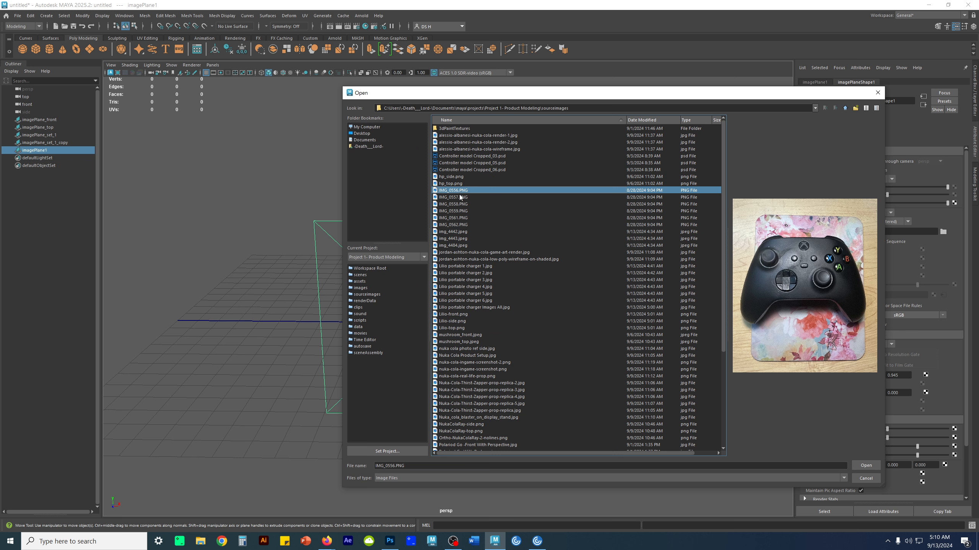
click(478, 266)
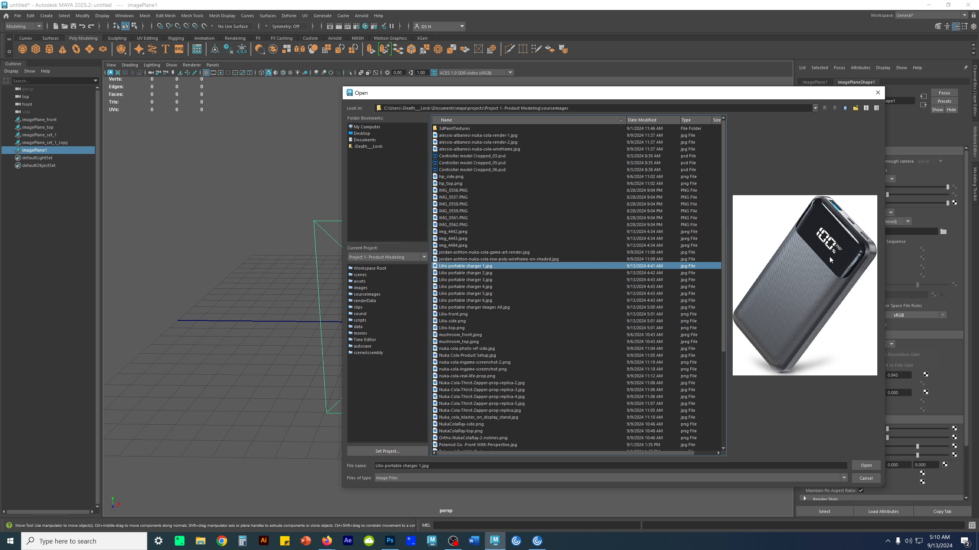
click(872, 467)
- Scale up the charger 1 image plane uniformly
alt+drag(533, 411, 456, 157)
scroll(455, 157, down, 4)
alt+middle_drag(541, 196, 557, 254)
mouse_move(520, 253)
alt+mouse_down()
mouse_move(562, 262)
mouse_move(510, 265)
alt+mouse_up()
key(r)
drag(475, 293, 612, 258)
- Move the charger 1 image plane above and behind the grid, to about 11.6 in Y and -28.6 in Z
key(w)
drag(476, 246, 510, 137)
alt+drag(618, 247, 516, 283)
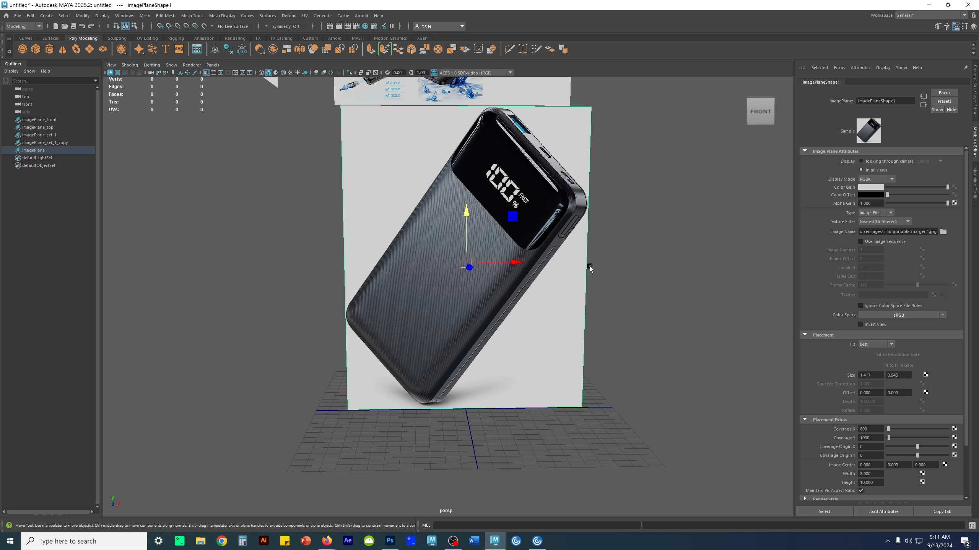
click(591, 269)
alt+drag(468, 292, 215, 241)
click(487, 296)
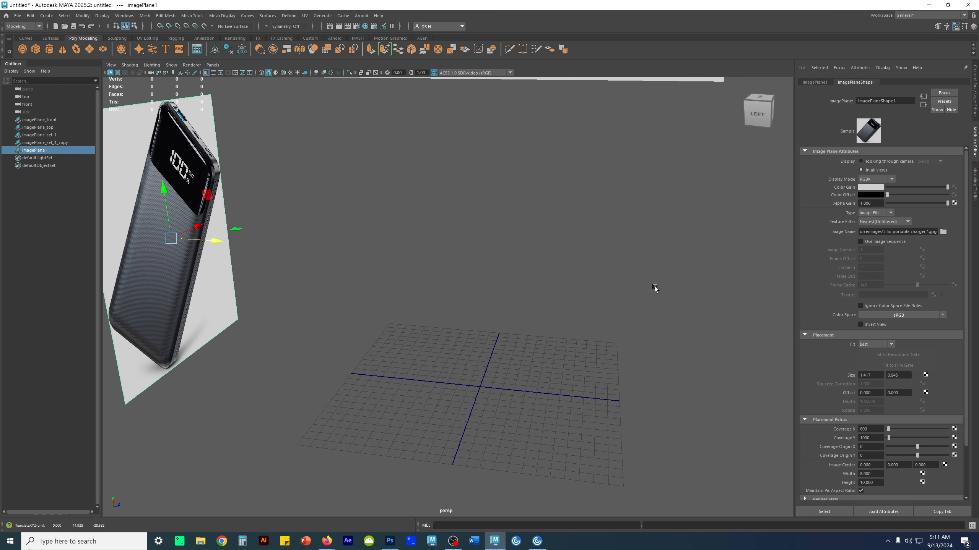
- Check the charger 1 image plane's placement against the grid and the other reference planes from several angles
alt+drag(679, 283, 615, 289)
alt+drag(387, 257, 493, 282)
scroll(493, 282, down, 4)
drag(337, 288, 311, 290)
alt+drag(494, 323, 388, 326)
scroll(544, 277, up, 4)
alt+middle_drag(473, 246, 461, 316)
alt+drag(380, 304, 678, 297)
scroll(490, 297, up, 4)
alt+drag(616, 316, 521, 327)
scroll(520, 327, down, 4)
click(523, 344)
alt+right_drag(463, 340, 540, 368)
alt+middle_drag(540, 370, 569, 323)
alt+right_drag(569, 322, 499, 332)
click(499, 333)
click(595, 302)
alt+middle_drag(549, 311, 544, 320)
alt+right_drag(544, 319, 595, 341)
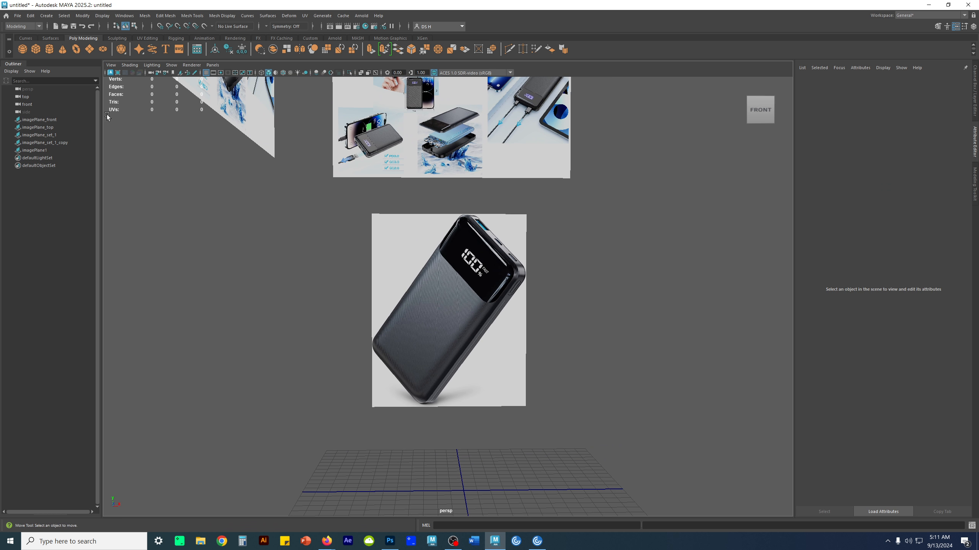
- Create a second free image plane and raise it about 5 cm in Y
click(46, 15)
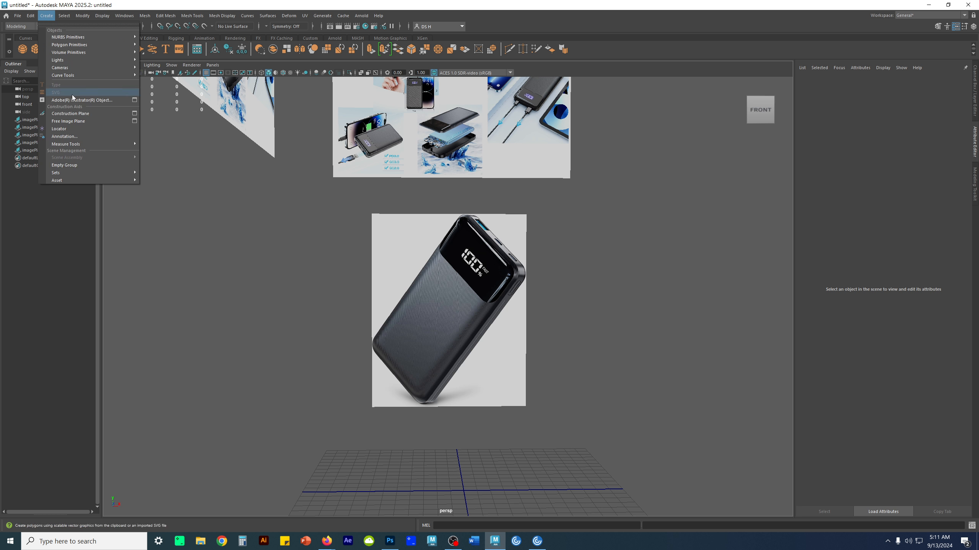
click(73, 122)
alt+middle_drag(517, 368, 495, 170)
drag(442, 256, 442, 189)
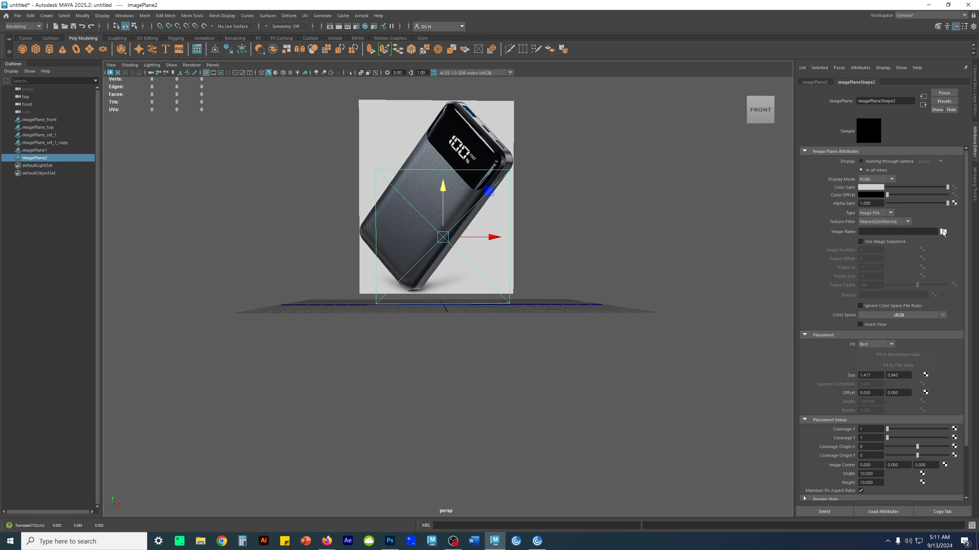
- Load "Lilio portable charger 4.jpg" as the second image plane's picture
click(943, 231)
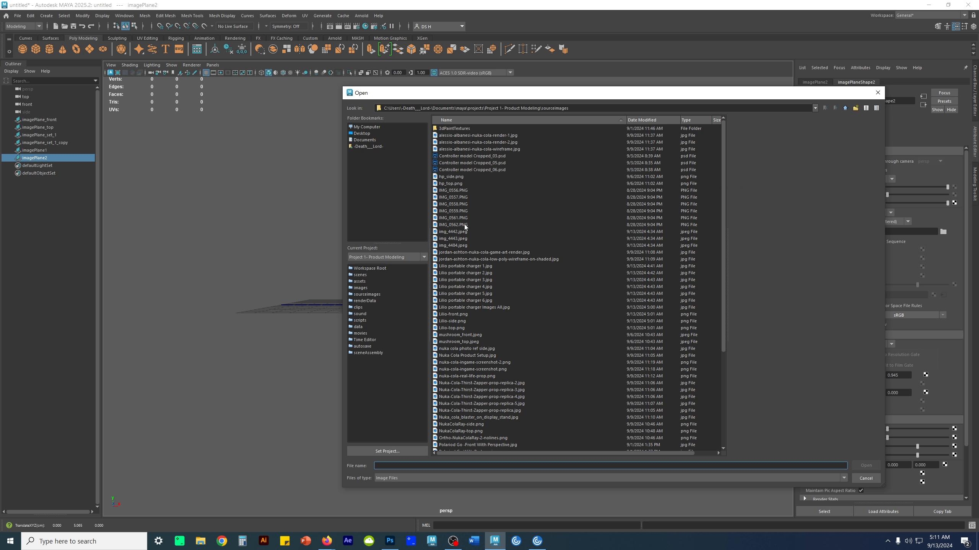
click(489, 273)
click(484, 280)
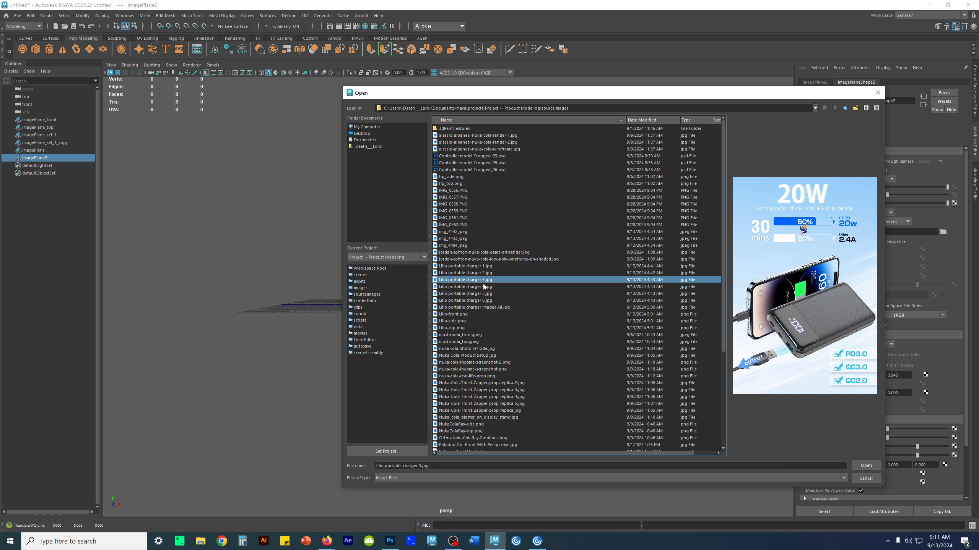
click(482, 287)
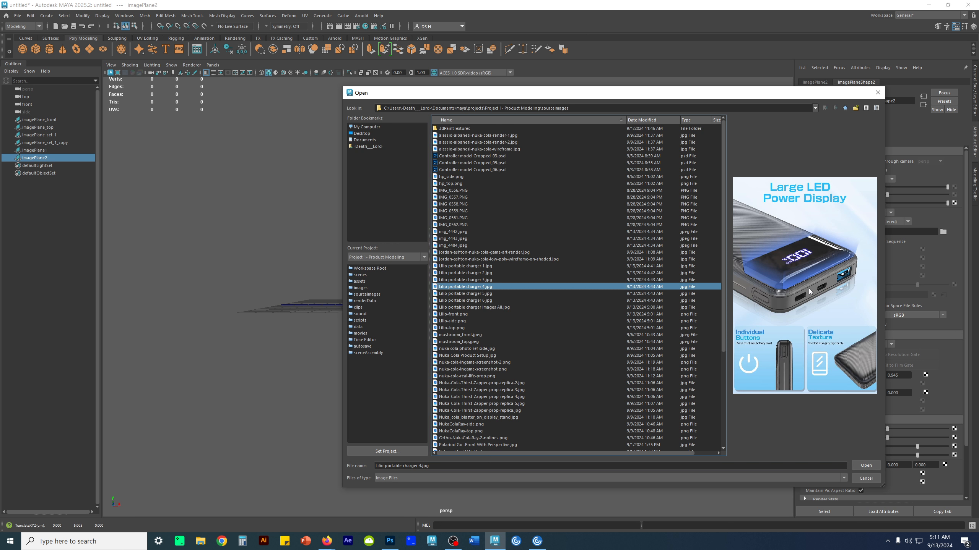
click(866, 465)
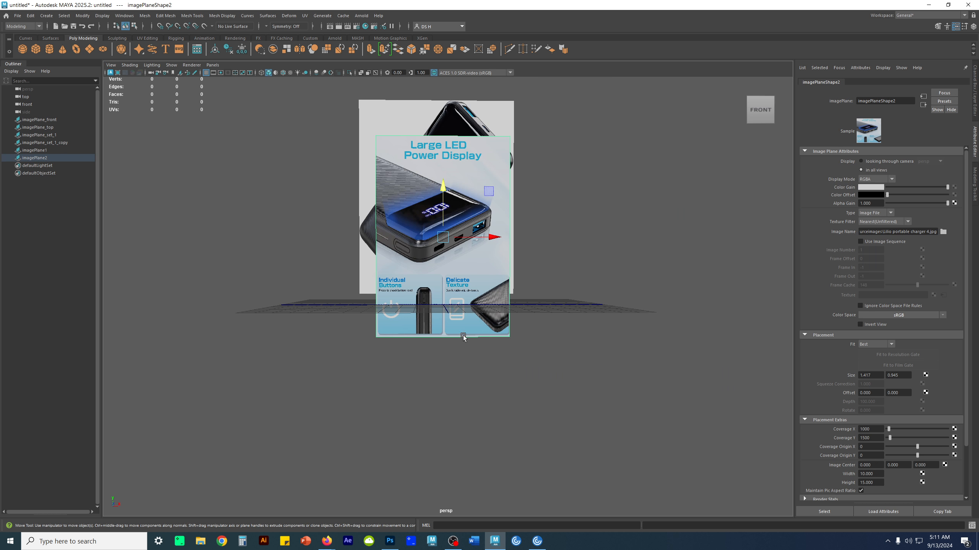
- Scale up the "Large LED Power Display" image plane uniformly
scroll(339, 270, down, 5)
scroll(393, 262, up, 5)
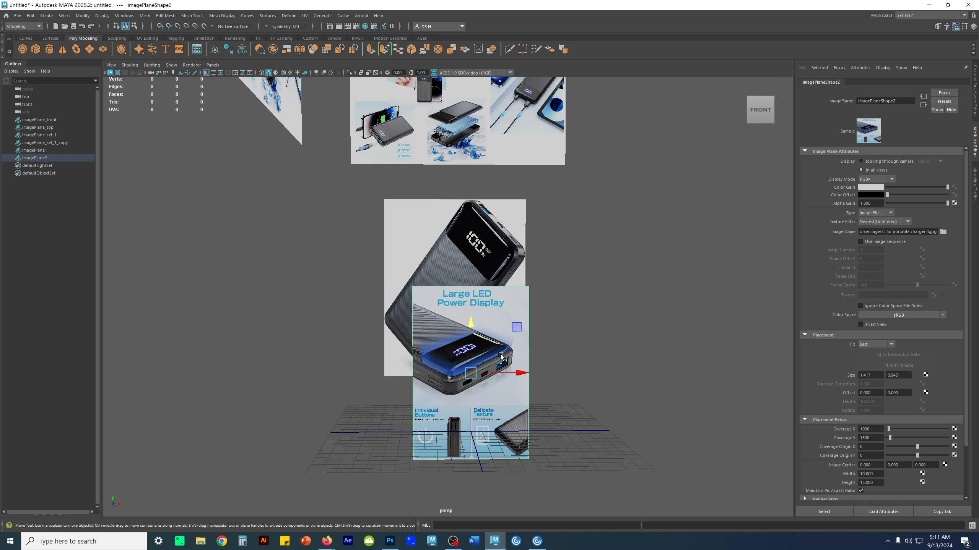
click(449, 174)
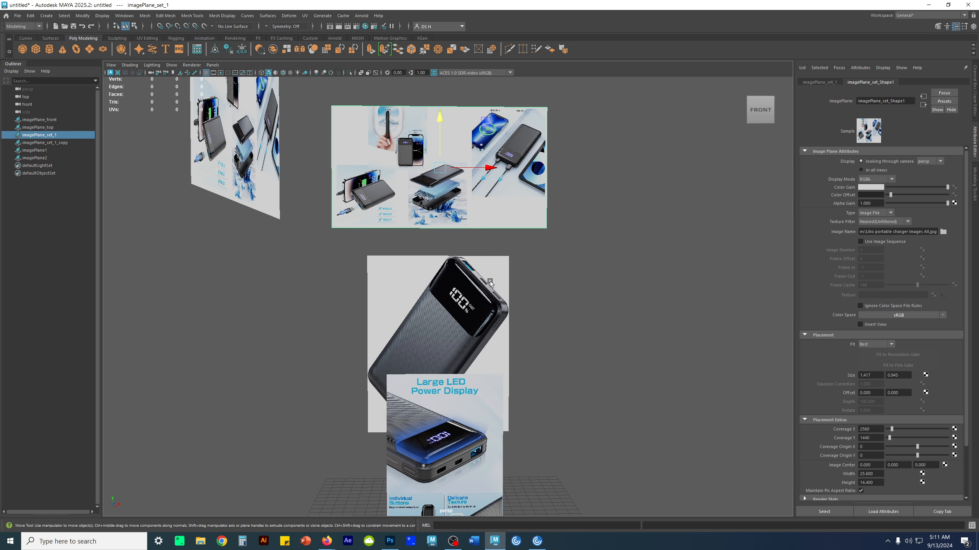
click(598, 356)
alt+middle_drag(598, 357, 598, 296)
click(464, 374)
key(r)
middle_drag(472, 369, 534, 354)
- Move the "Large LED Power Display" plane up, back behind the grid and sideways to stand left of the charger 1 plane
key(w)
drag(447, 332, 457, 237)
alt+drag(465, 323, 475, 354)
drag(341, 311, 579, 258)
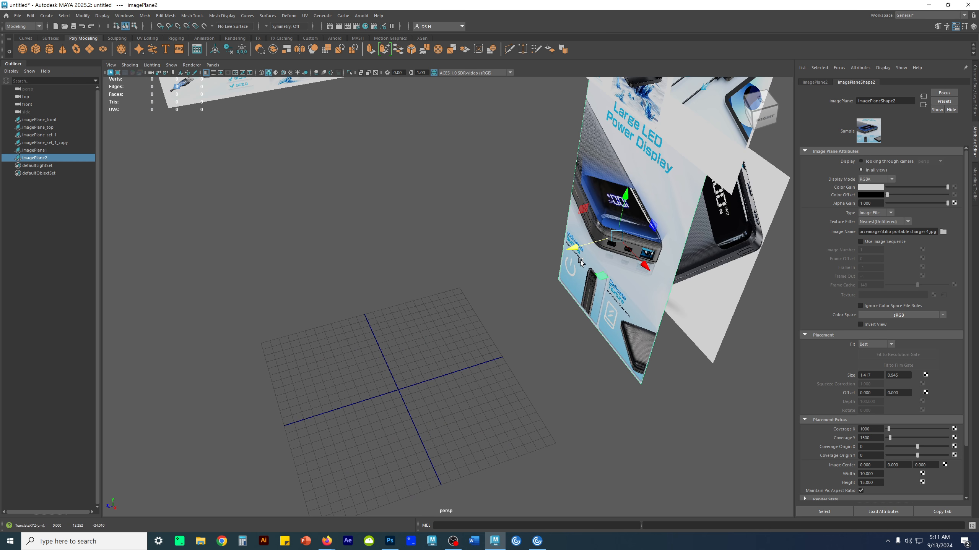
drag(645, 266, 544, 159)
alt+middle_drag(544, 162, 475, 266)
drag(417, 246, 526, 241)
alt+right_drag(527, 241, 428, 249)
mouse_move(428, 250)
alt+mouse_down()
mouse_move(384, 247)
mouse_move(412, 244)
alt+mouse_up()
- Hide the two imagePlane_set_1 collage planes, keeping the "Large LED Power Display" and charger 1 planes in view
drag(545, 187, 339, 142)
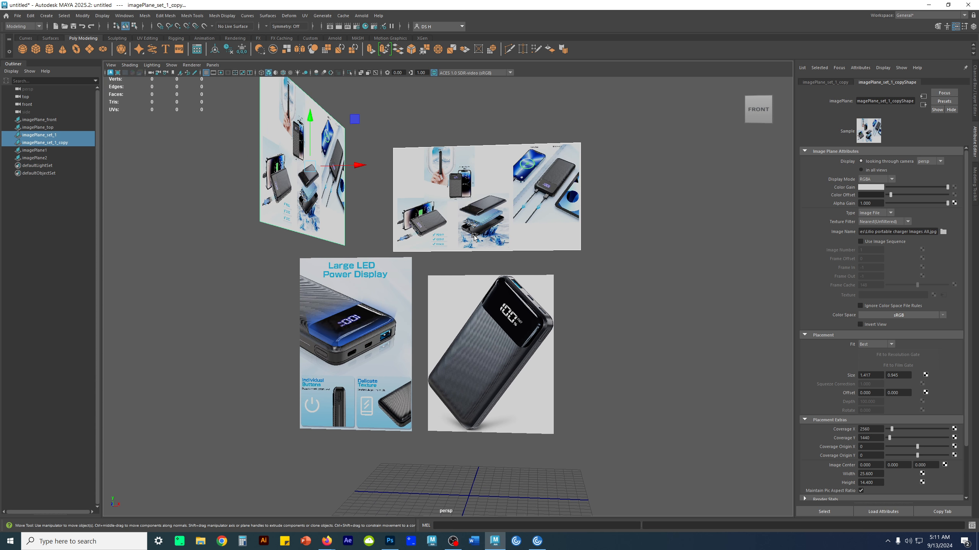
alt+drag(434, 223, 234, 200)
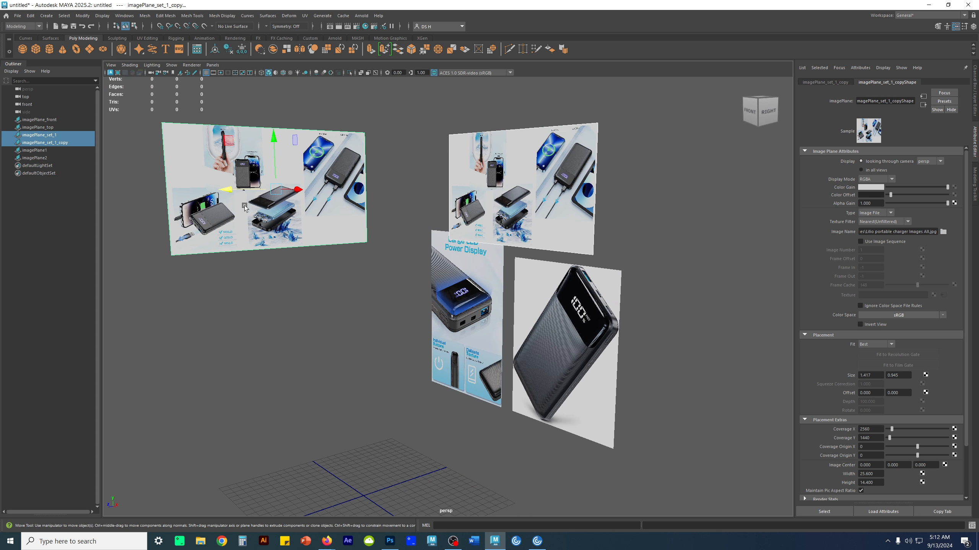
key(h)
click(365, 368)
alt+drag(366, 370, 499, 389)
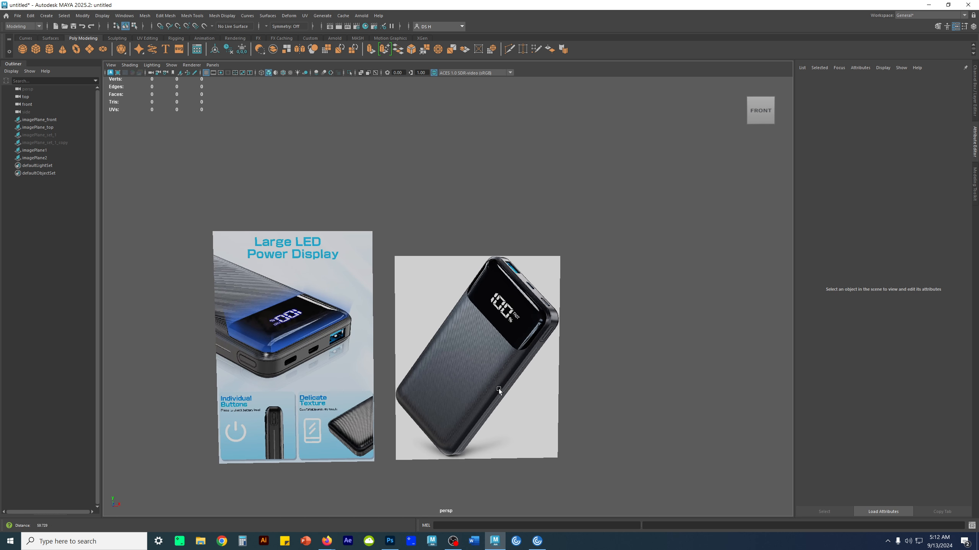
alt+middle_drag(409, 348, 386, 321)
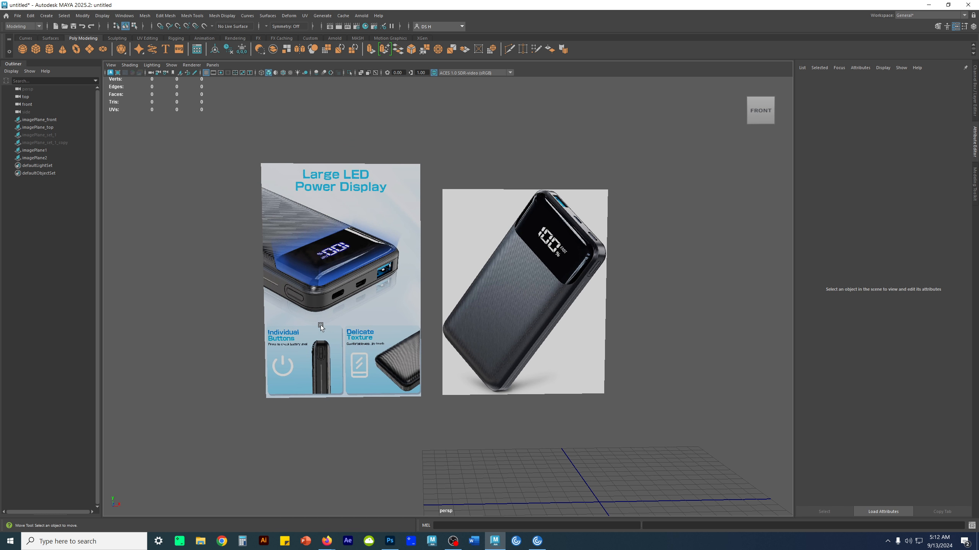
alt+right_drag(625, 390, 464, 359)
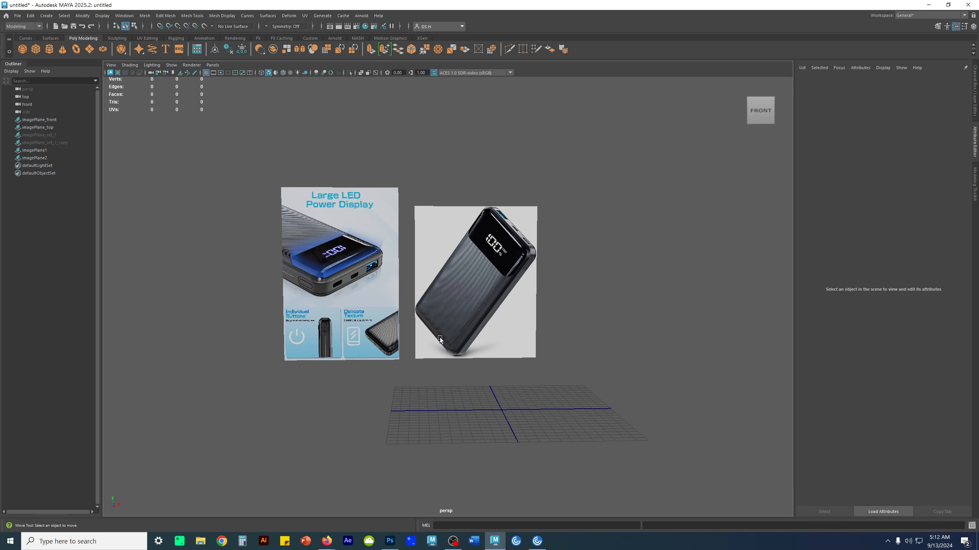
- Create a third free image plane and open the file browser for its picture
click(47, 15)
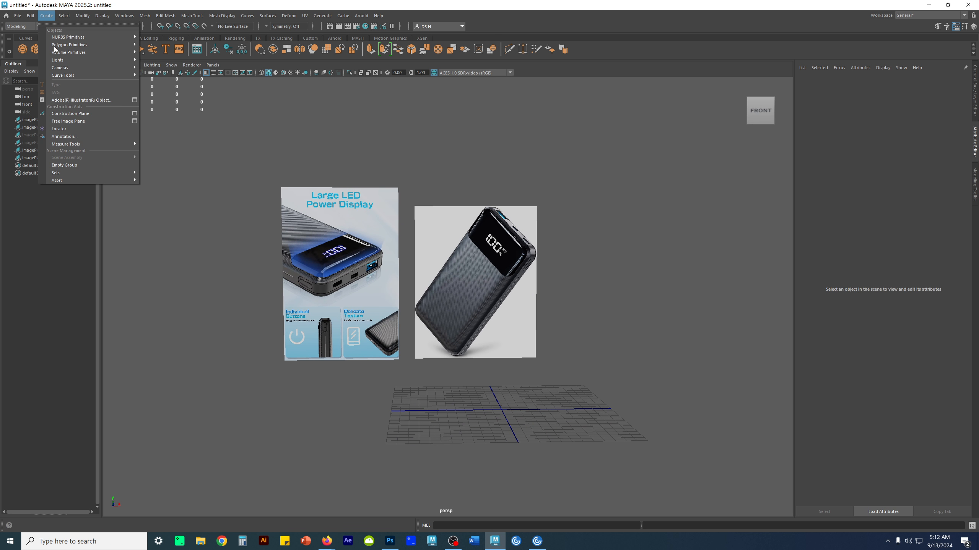
click(78, 121)
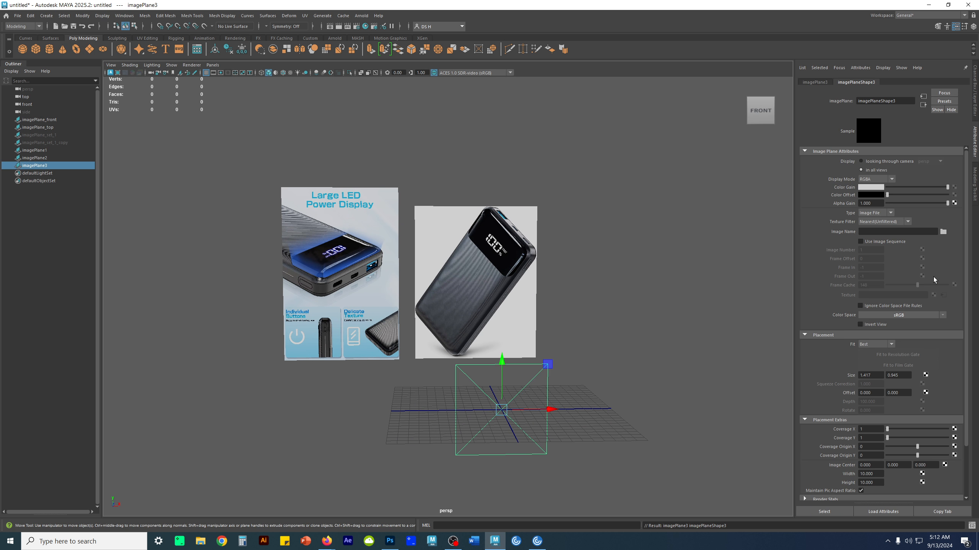
click(942, 232)
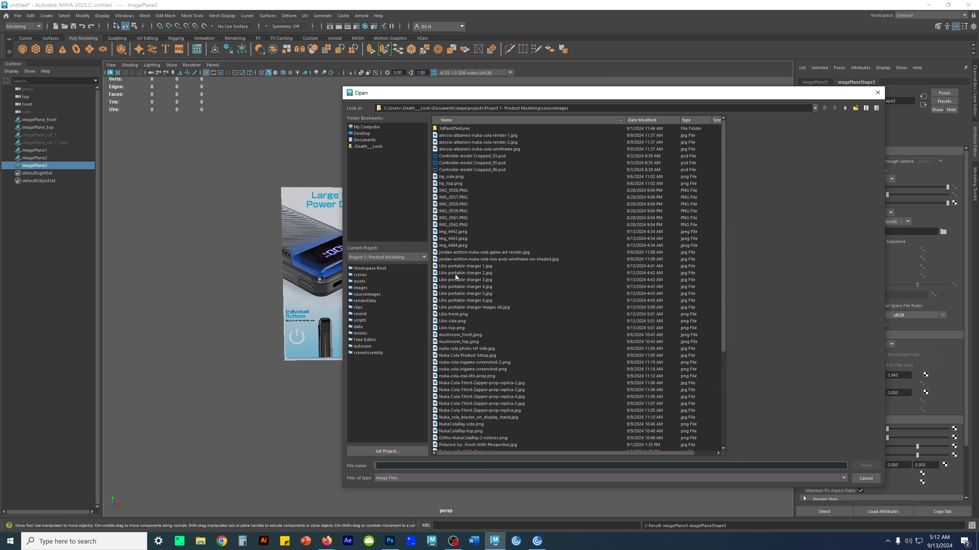
- Preview the Lilio portable charger pictures and the Lilio front, side and top images, and close the browser without loading one
click(476, 273)
click(476, 280)
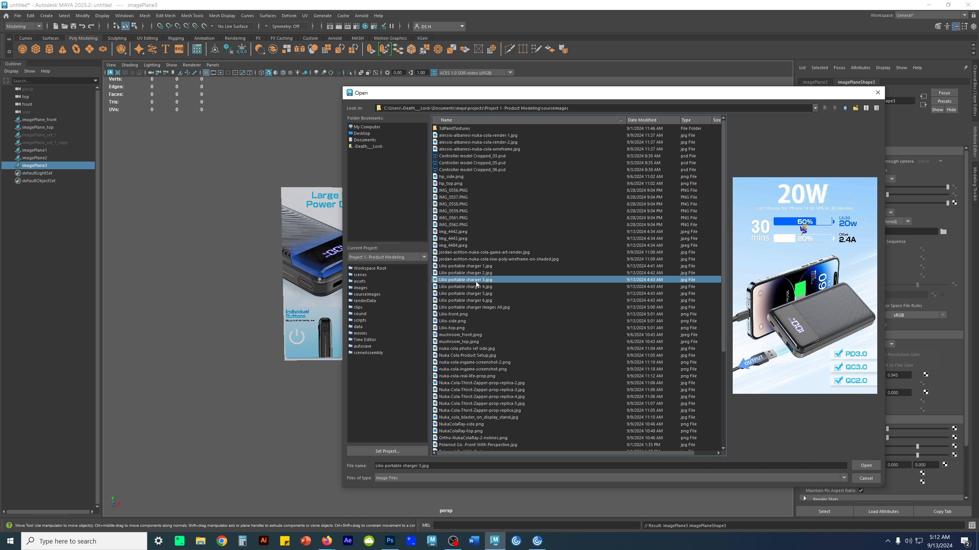
click(475, 287)
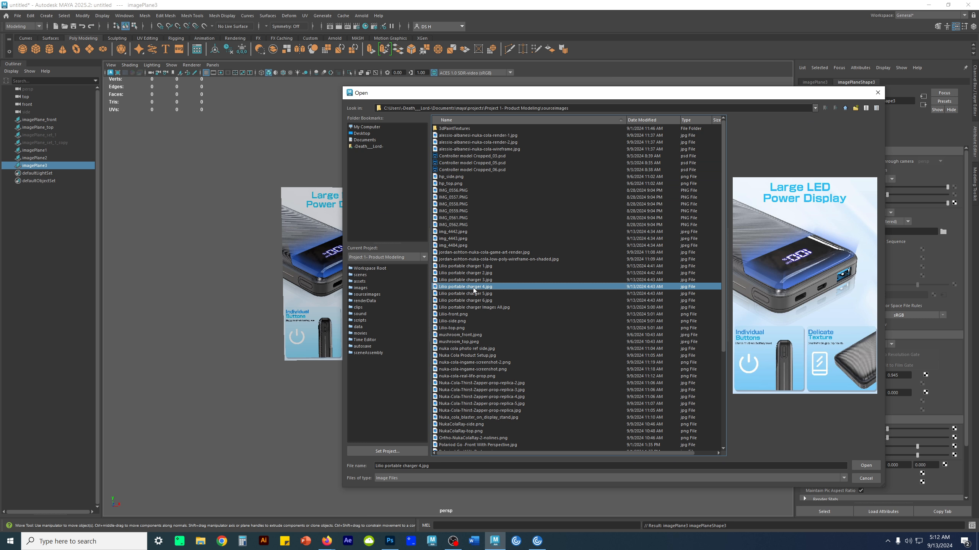
click(475, 294)
click(475, 301)
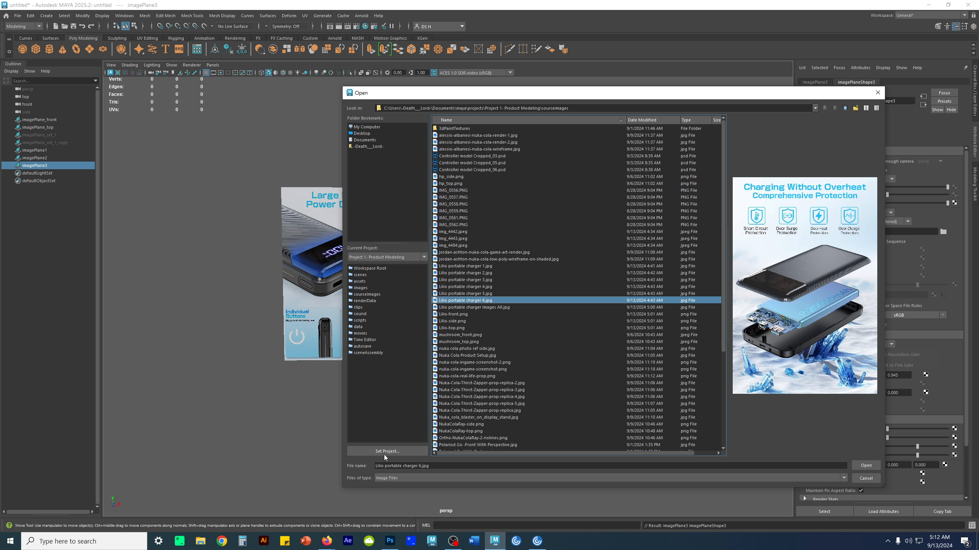
drag(547, 99, 354, 96)
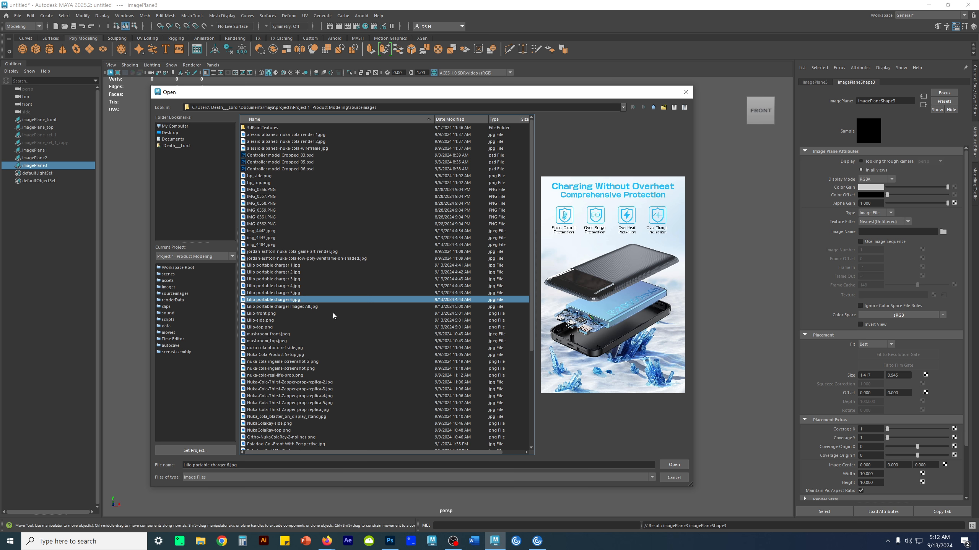
click(282, 307)
click(277, 300)
click(275, 293)
click(277, 286)
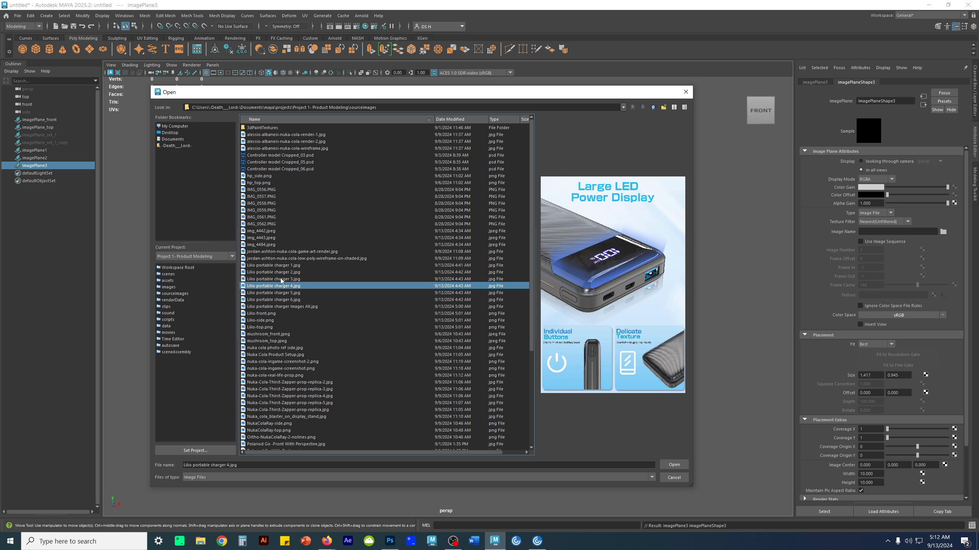
click(284, 280)
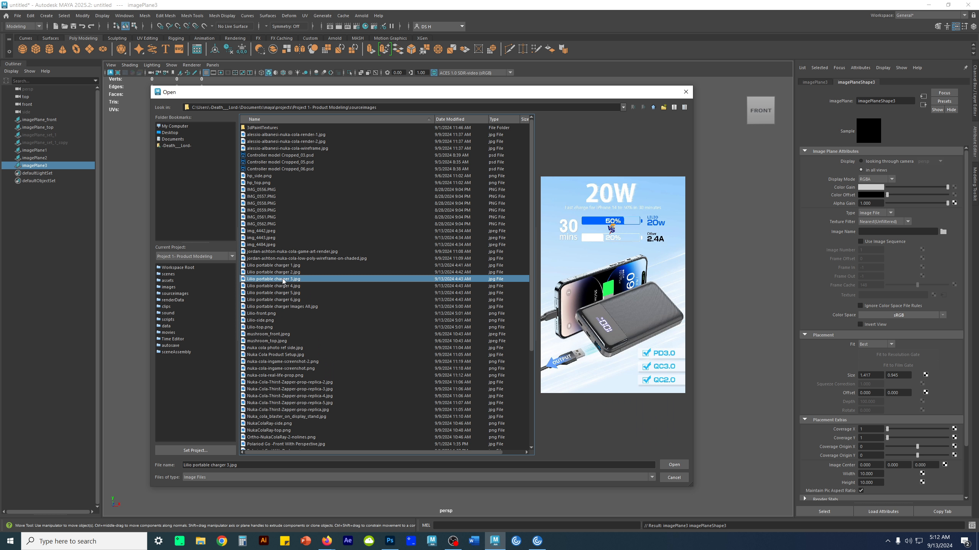
click(286, 272)
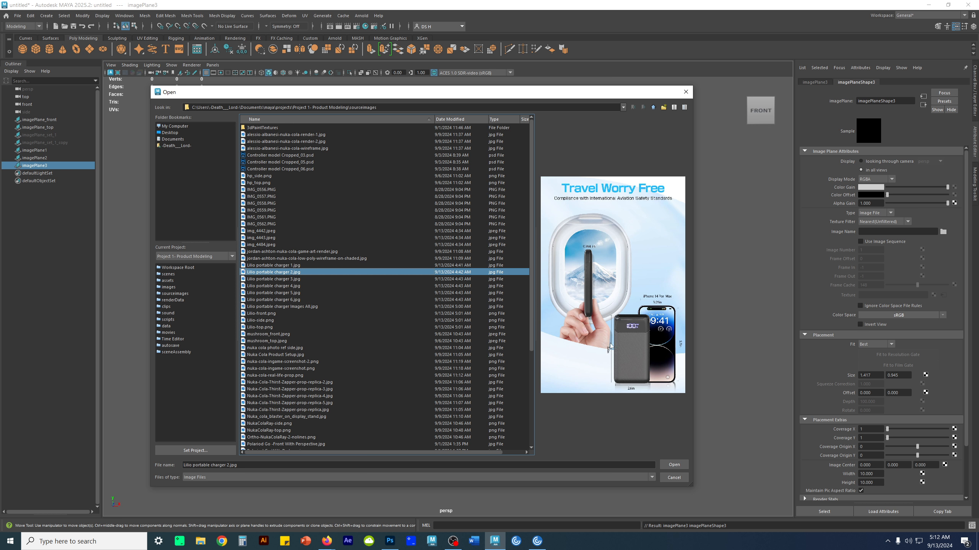
click(296, 265)
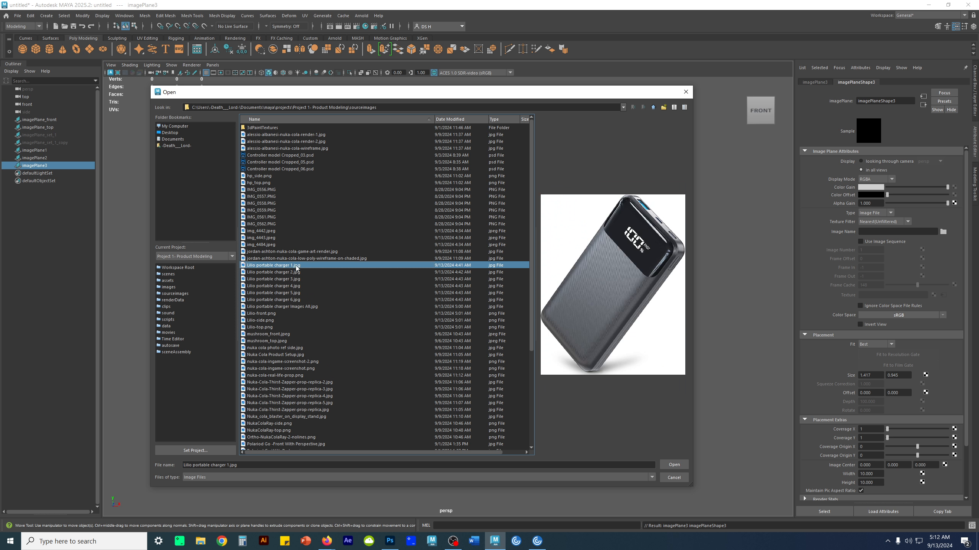
click(272, 313)
click(267, 320)
click(263, 327)
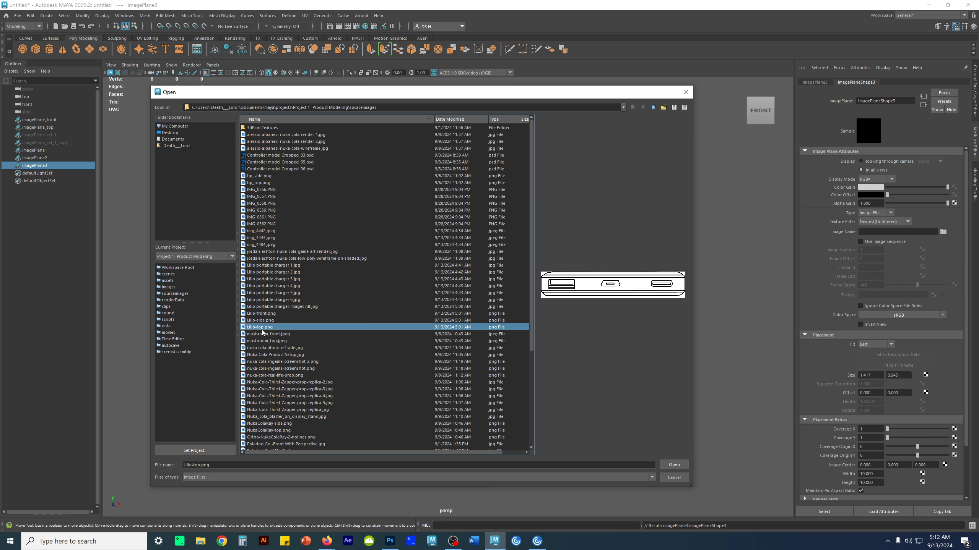
click(273, 306)
click(276, 300)
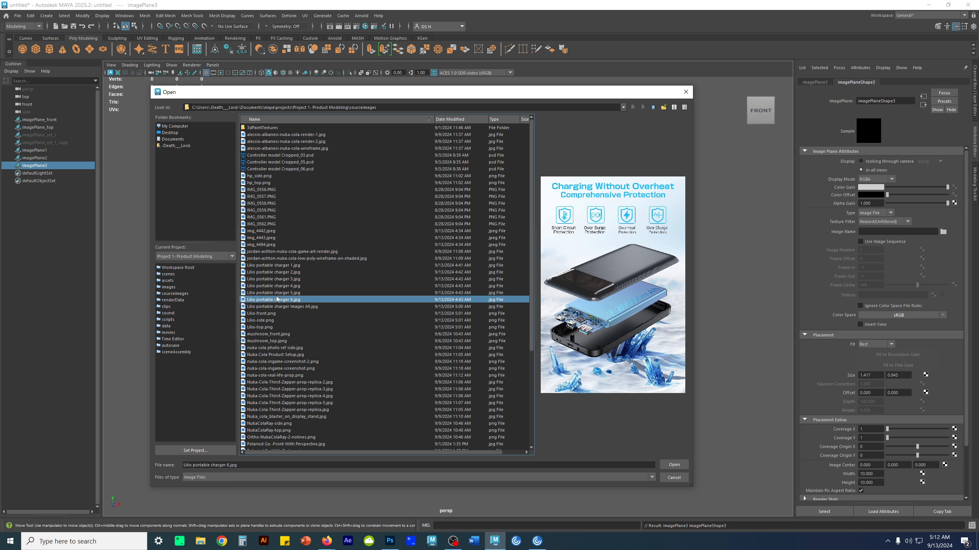
click(280, 265)
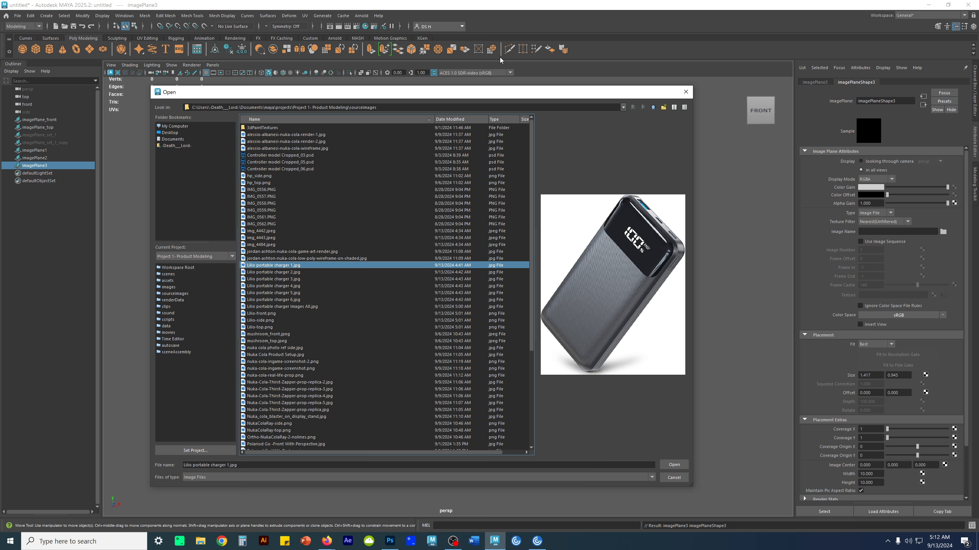
mouse_move(463, 97)
mouse_down()
mouse_move(440, 381)
mouse_move(448, 451)
mouse_move(466, 484)
mouse_move(476, 231)
mouse_move(446, 95)
mouse_up()
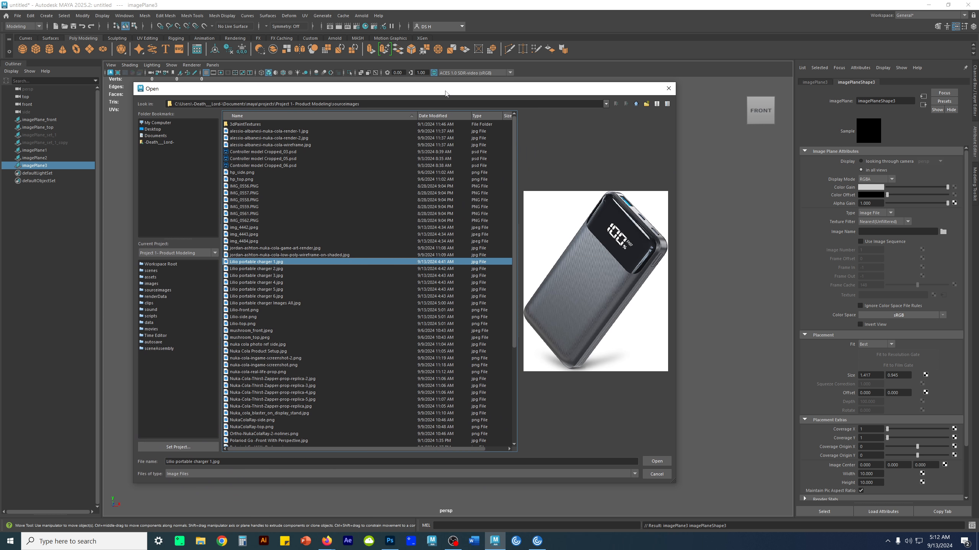
click(657, 474)
- Examine the button and texture details on the "Large LED Power Display" plane and the charger 1 plane up close
scroll(450, 320, up, 4)
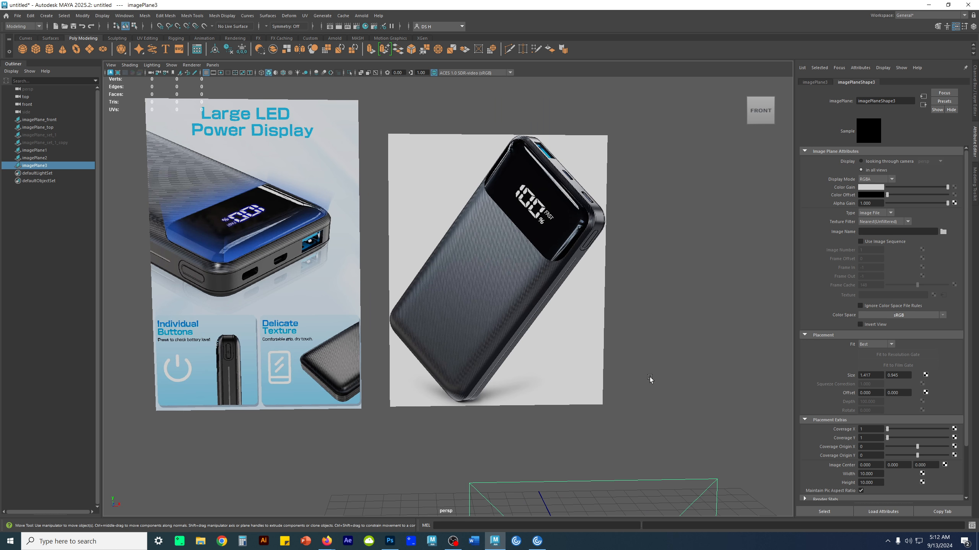
click(700, 355)
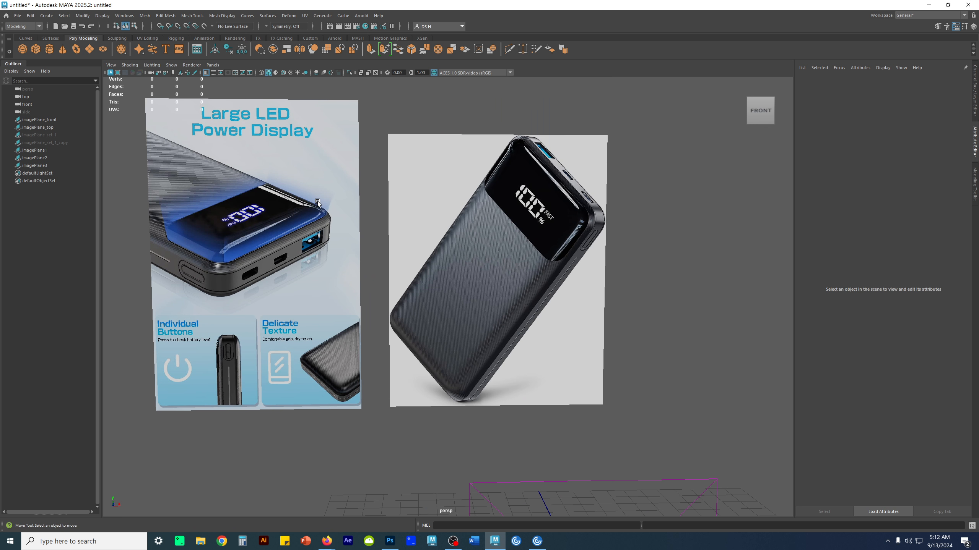
scroll(302, 313, up, 5)
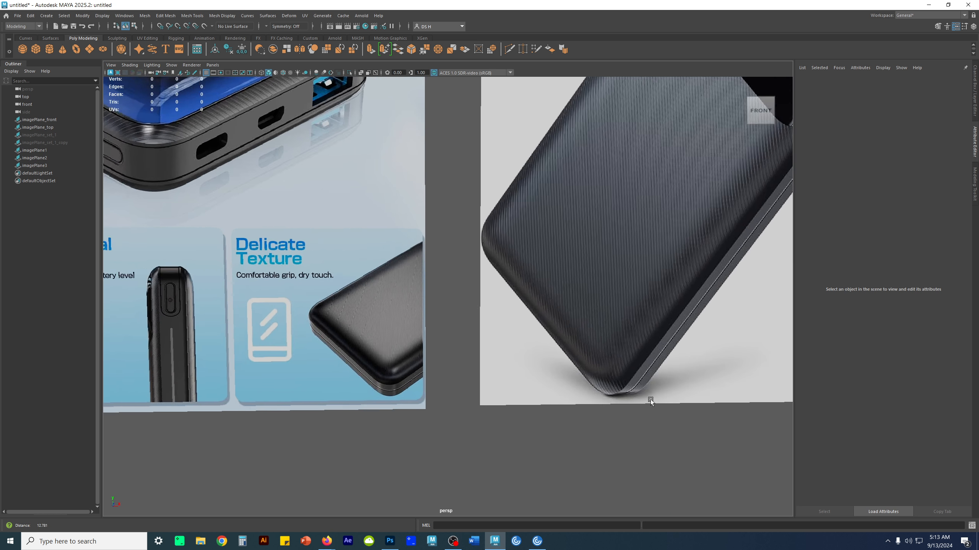
alt+middle_drag(365, 405, 699, 318)
alt+middle_drag(281, 326, 476, 323)
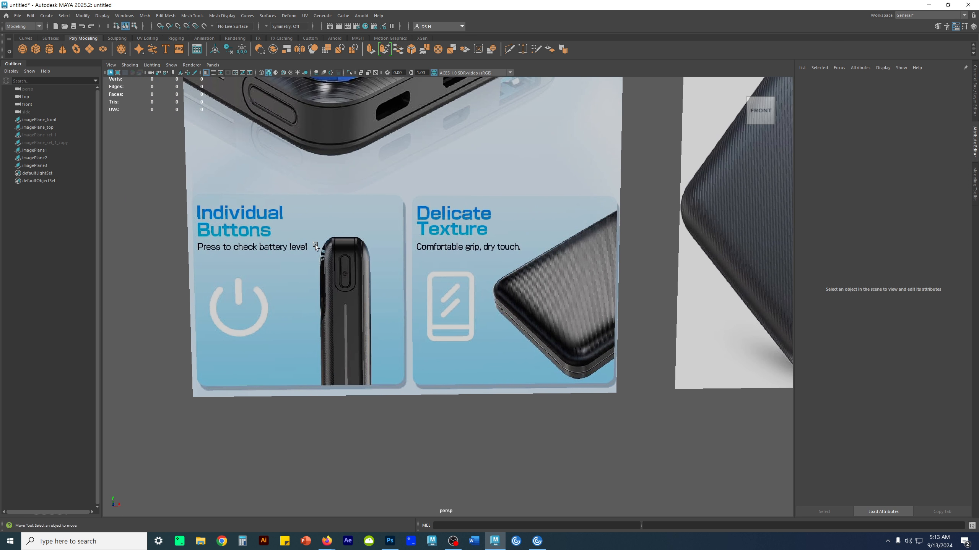
scroll(328, 267, down, 10)
alt+middle_drag(449, 350, 435, 356)
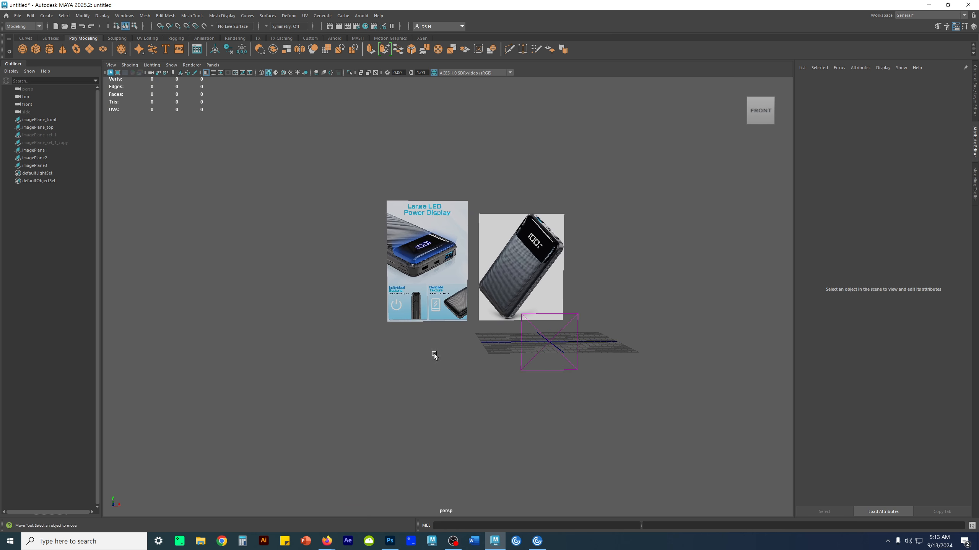
- Delete the empty third image plane at the grid
scroll(434, 356, up, 3)
drag(632, 389, 669, 440)
key(Delete)
- Examine the two remaining reference planes from the front and at an angle, focusing on the "Large LED Power Display" plane
drag(679, 270, 458, 296)
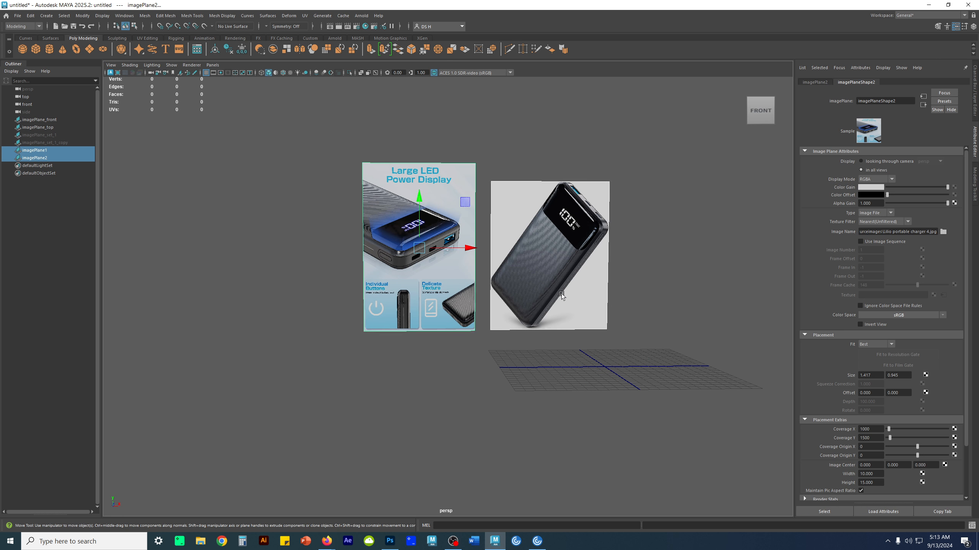
alt+middle_drag(518, 288, 439, 327)
drag(388, 292, 472, 292)
click(652, 397)
scroll(654, 399, down, 1)
alt+middle_drag(599, 387, 575, 364)
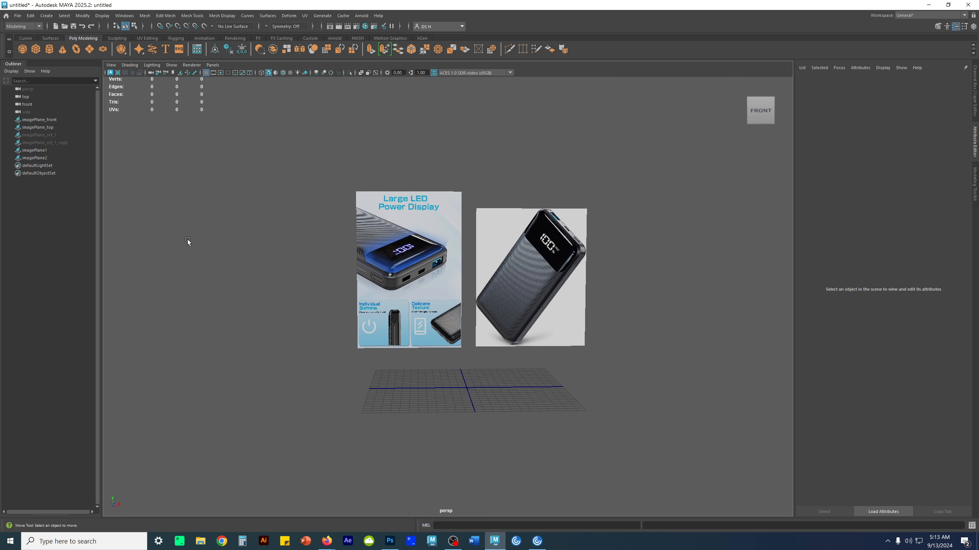
click(397, 230)
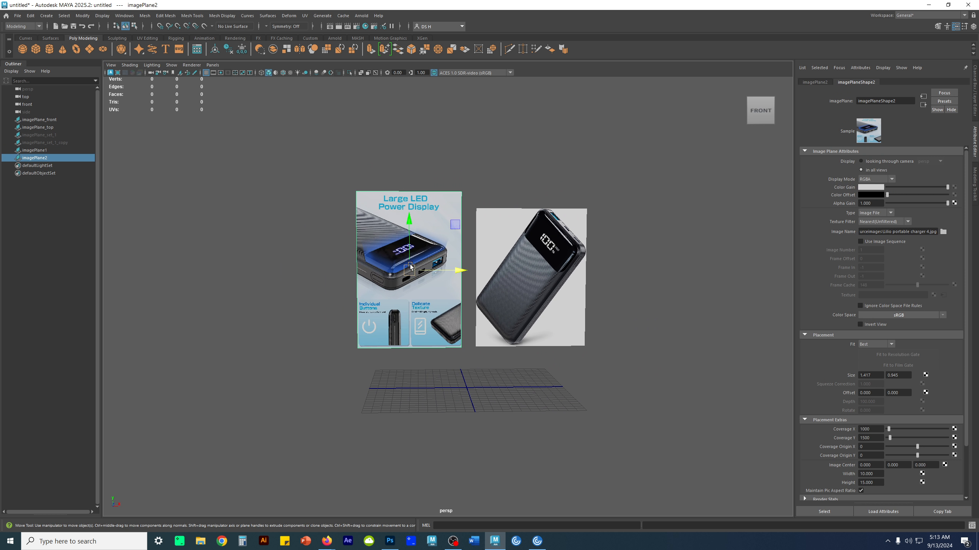
alt+drag(407, 263, 441, 314)
key(f)
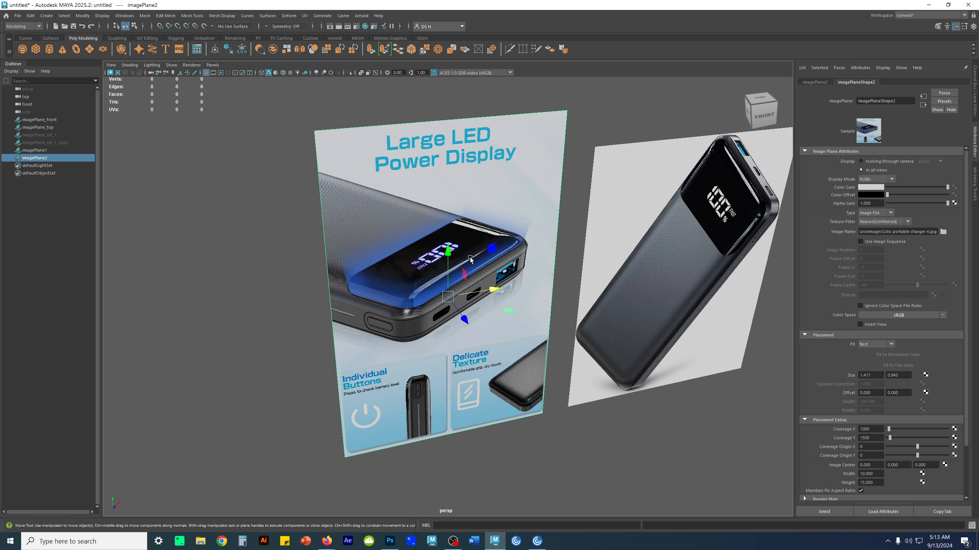
scroll(475, 265, down, 3)
alt+drag(434, 241, 430, 224)
alt+middle_drag(635, 295, 590, 270)
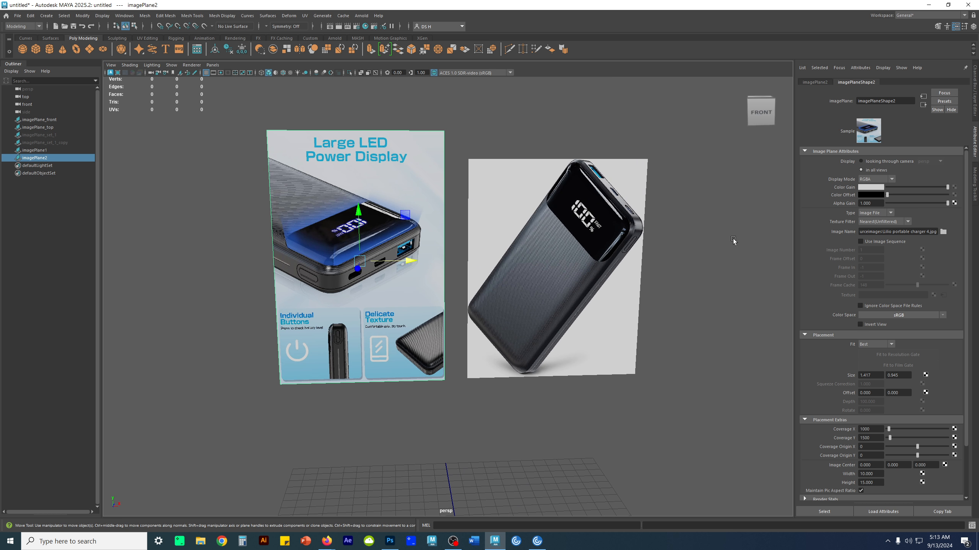
- Select each reference plane in turn, and open and cancel the picture file browser for both
click(694, 260)
click(385, 208)
click(508, 239)
click(414, 287)
click(553, 221)
click(367, 165)
click(943, 232)
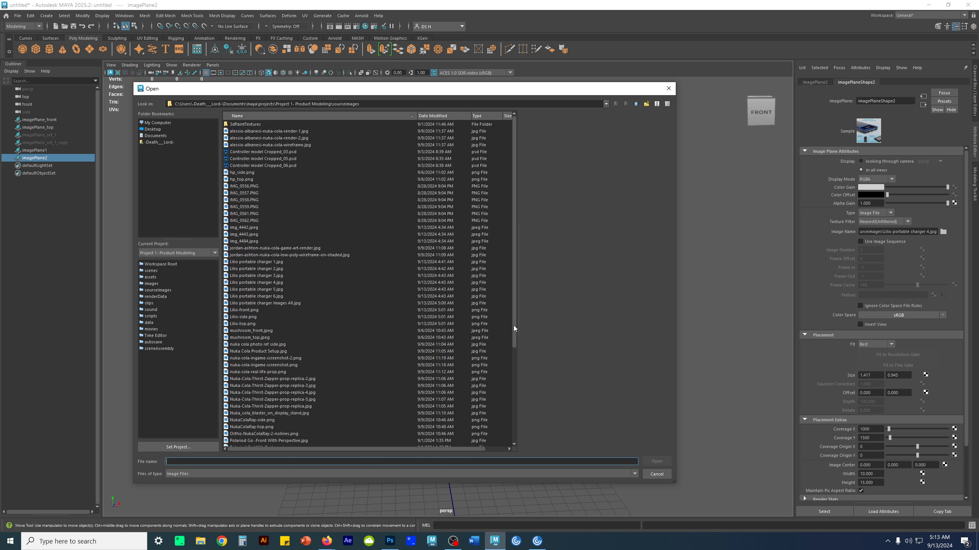
click(656, 474)
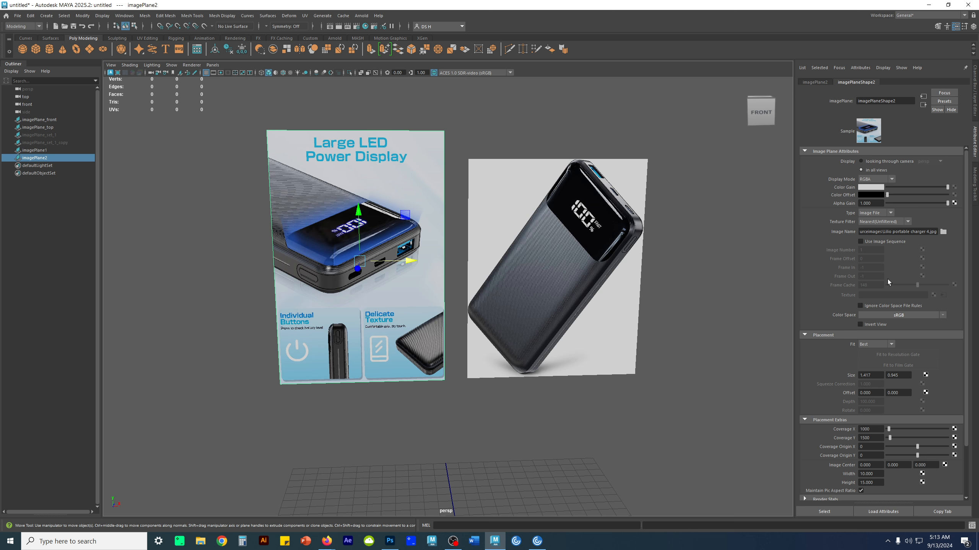
click(642, 174)
click(943, 232)
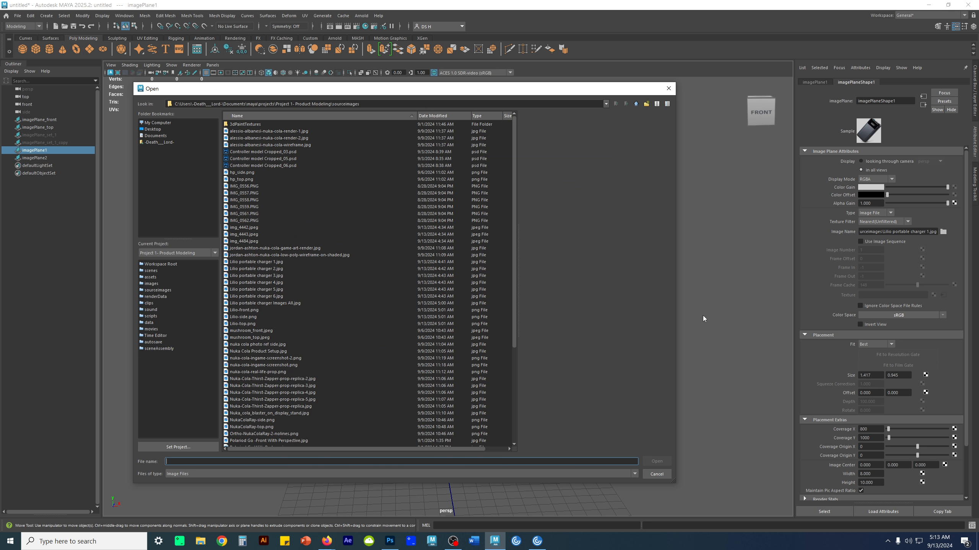
click(656, 474)
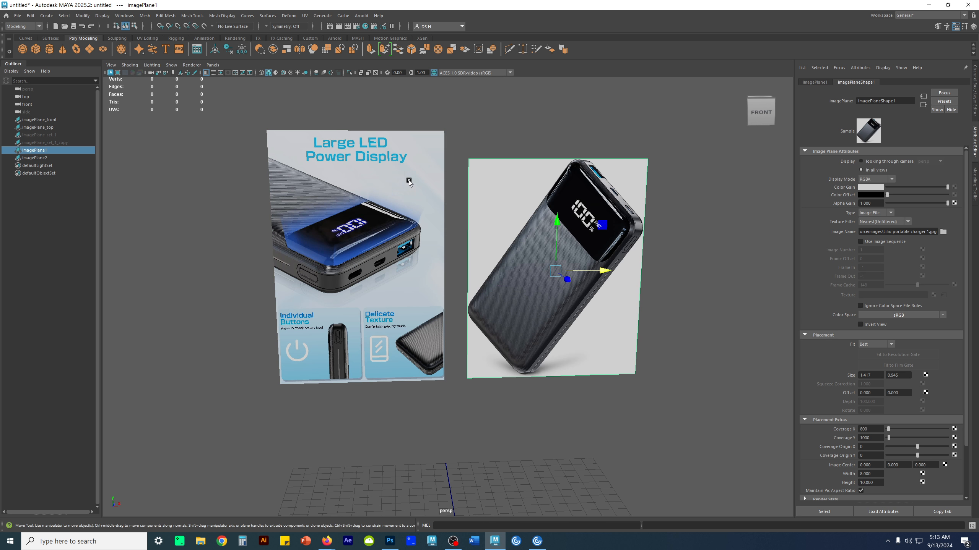
- Clear the image plane selection
click(714, 251)
scroll(431, 276, down, 3)
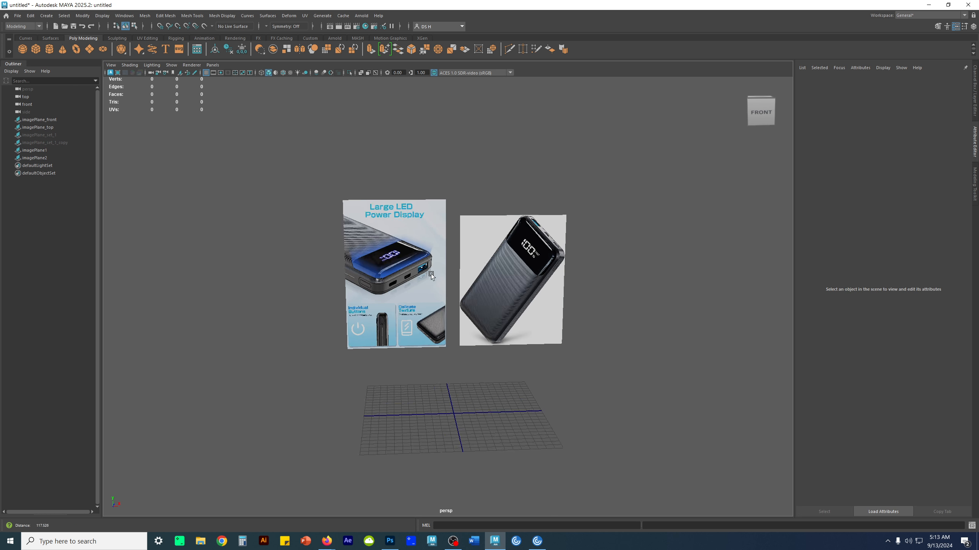
scroll(438, 272, up, 3)
alt+drag(497, 340, 483, 324)
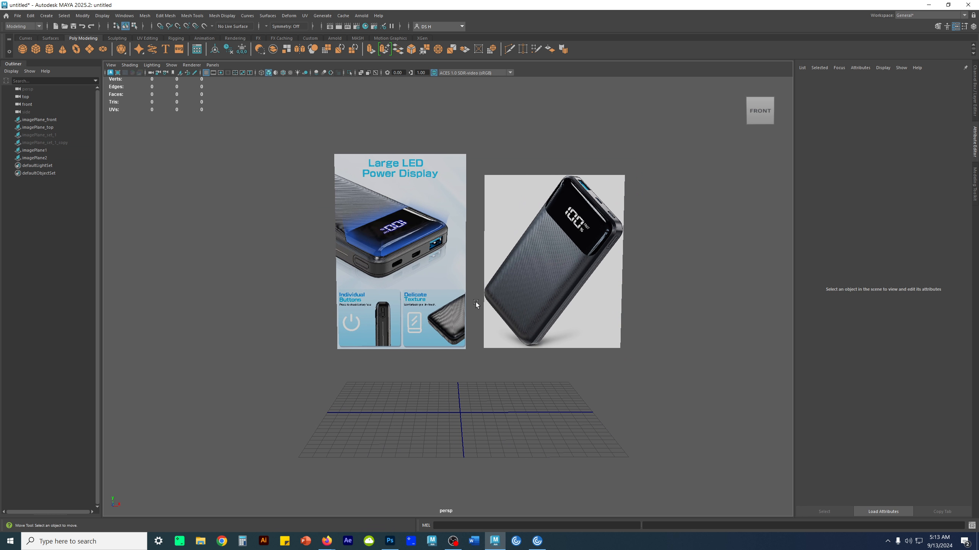
- In the front view, raise imagePlane_front about 11.2 units so the charger outline's lower edge rests on the grid's horizontal axis
mouse_move(472, 302)
alt+mouse_down()
mouse_move(519, 303)
mouse_move(485, 313)
alt+mouse_up()
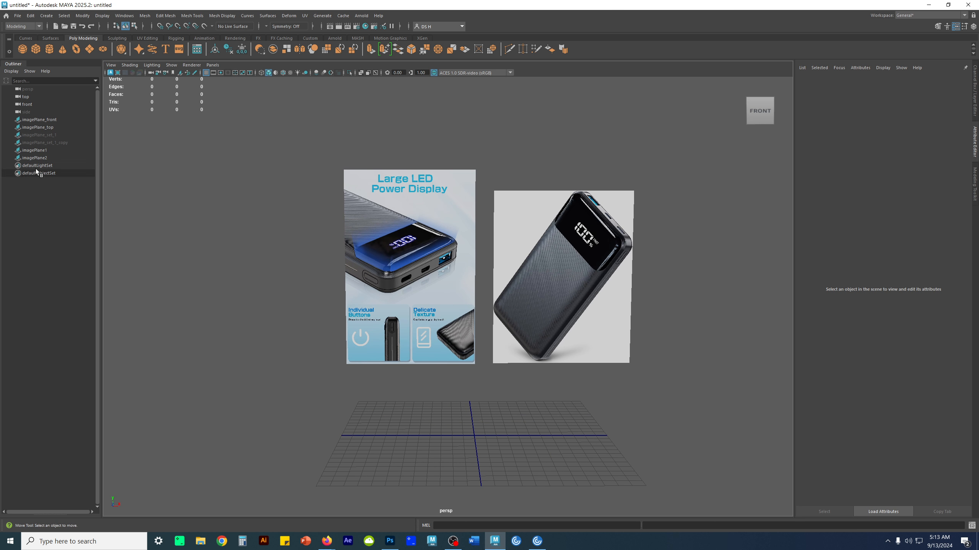
click(59, 135)
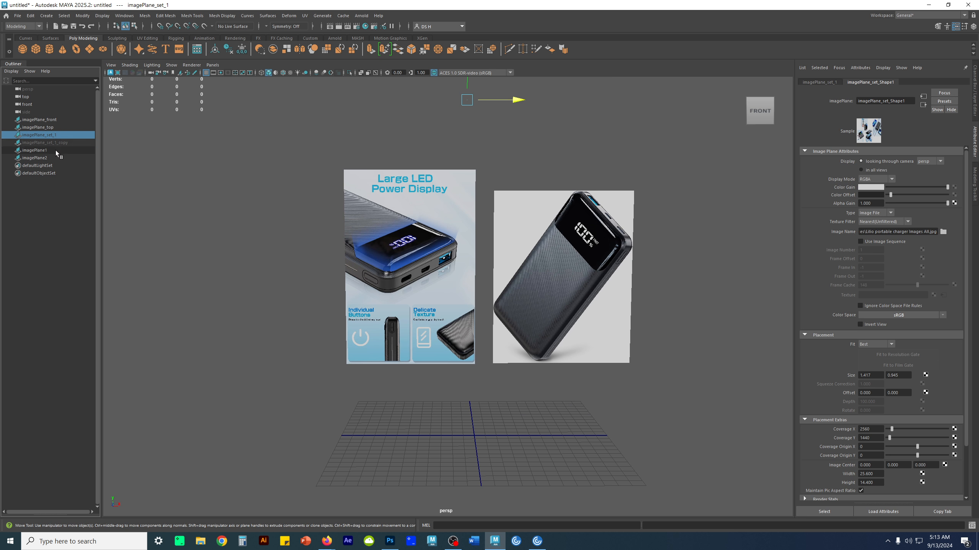
click(55, 120)
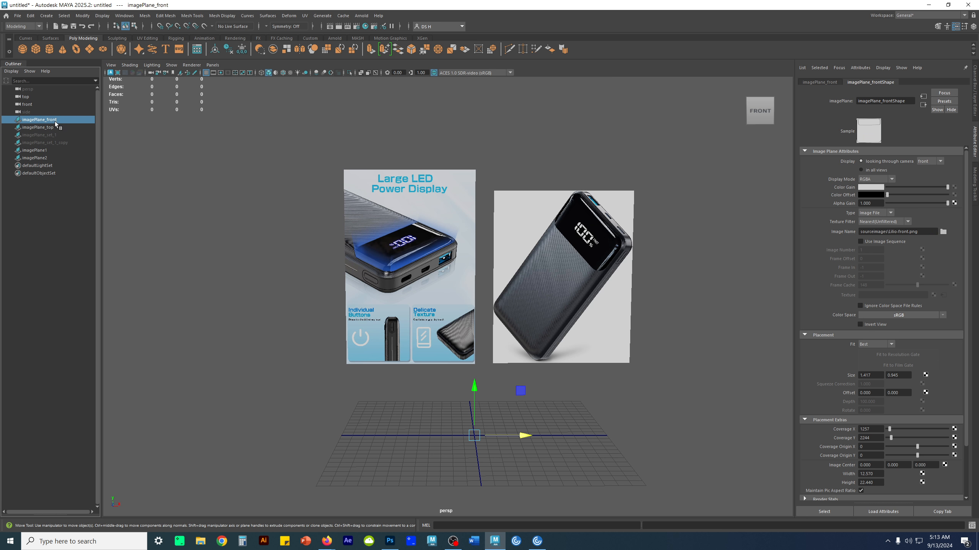
key(space)
key(space)
scroll(408, 352, down, 8)
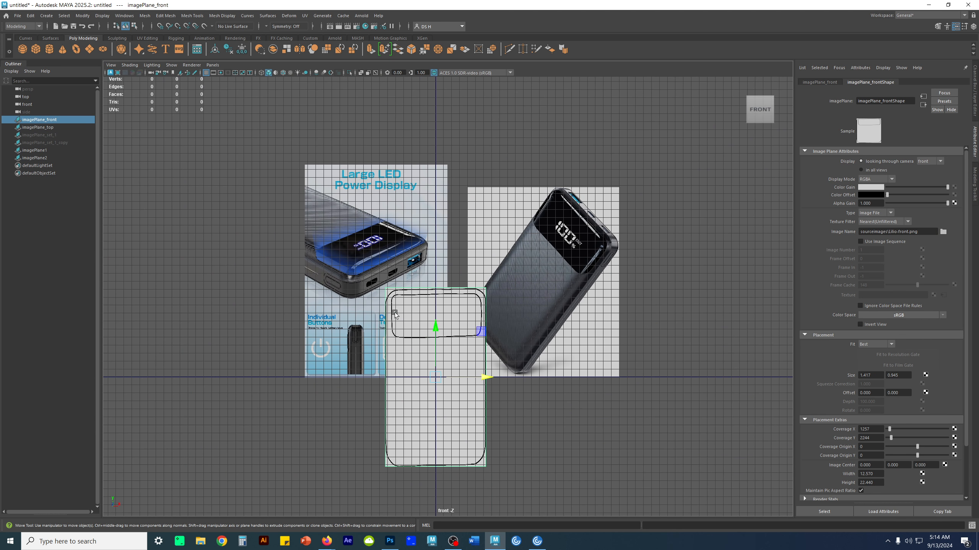
drag(436, 323, 440, 239)
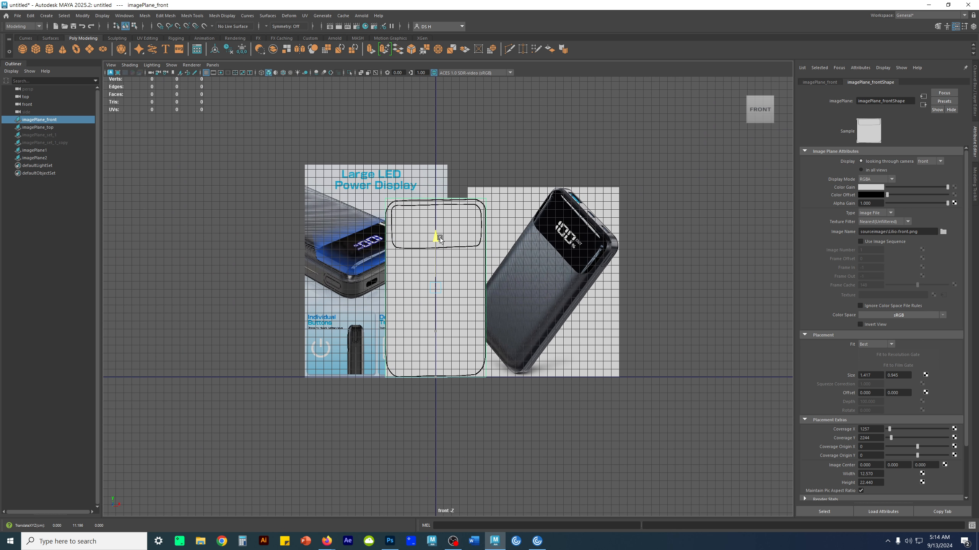
scroll(436, 371, up, 10)
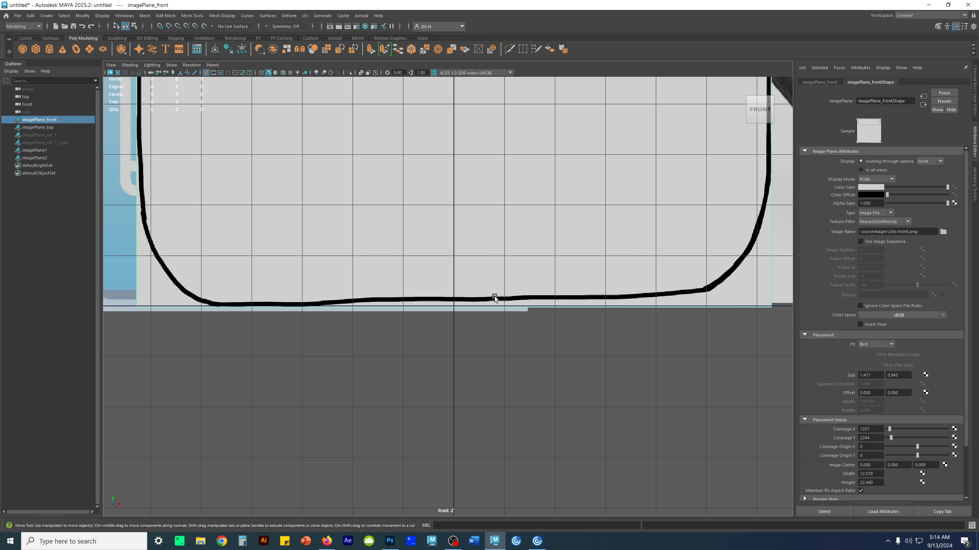
scroll(536, 272, down, 5)
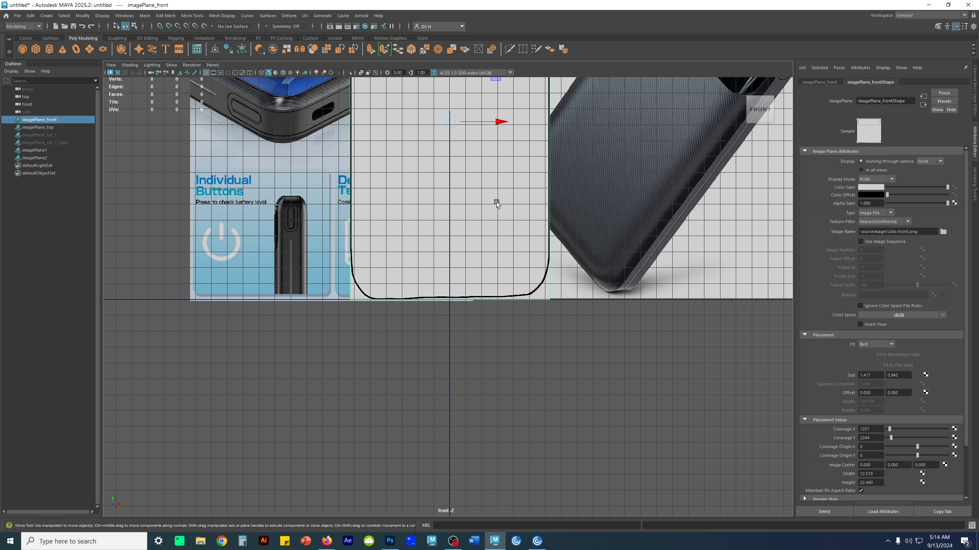
scroll(496, 203, down, 6)
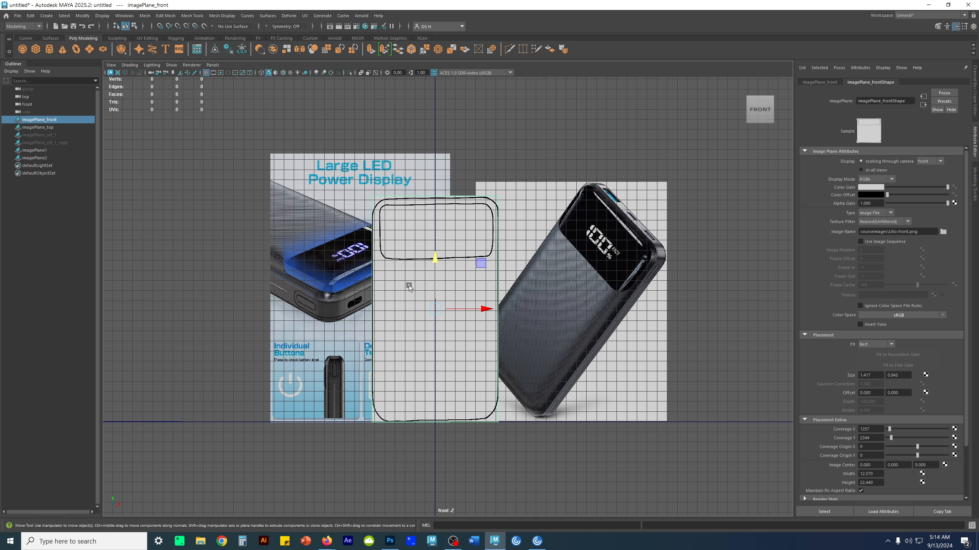
- Select the front outline plane and both product photo planes together and create a display layer containing them
click(655, 250)
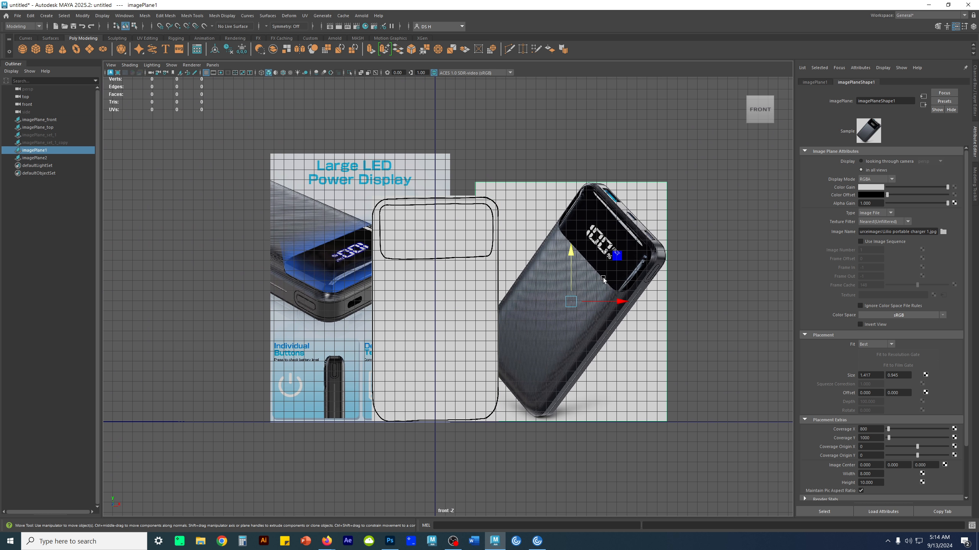
click(716, 294)
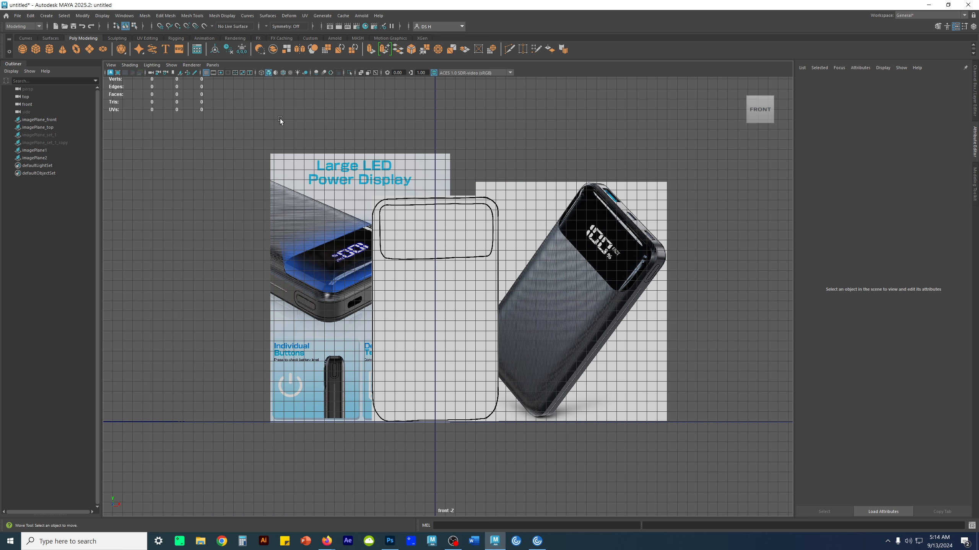
drag(291, 156, 754, 338)
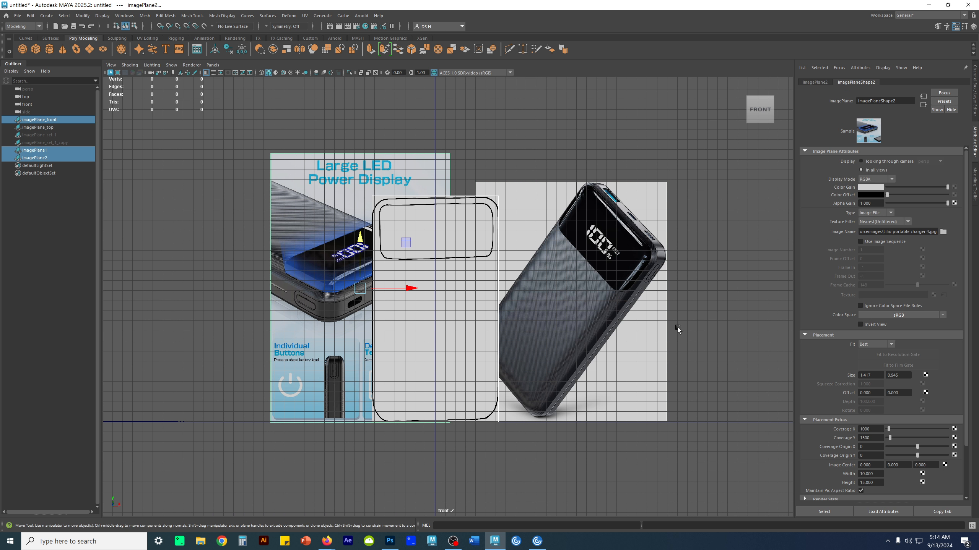
click(975, 123)
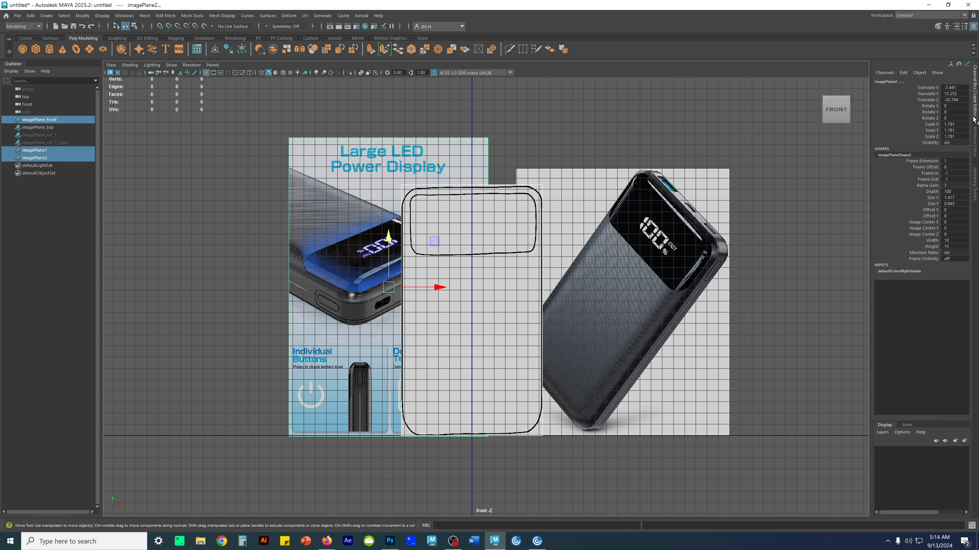
click(965, 441)
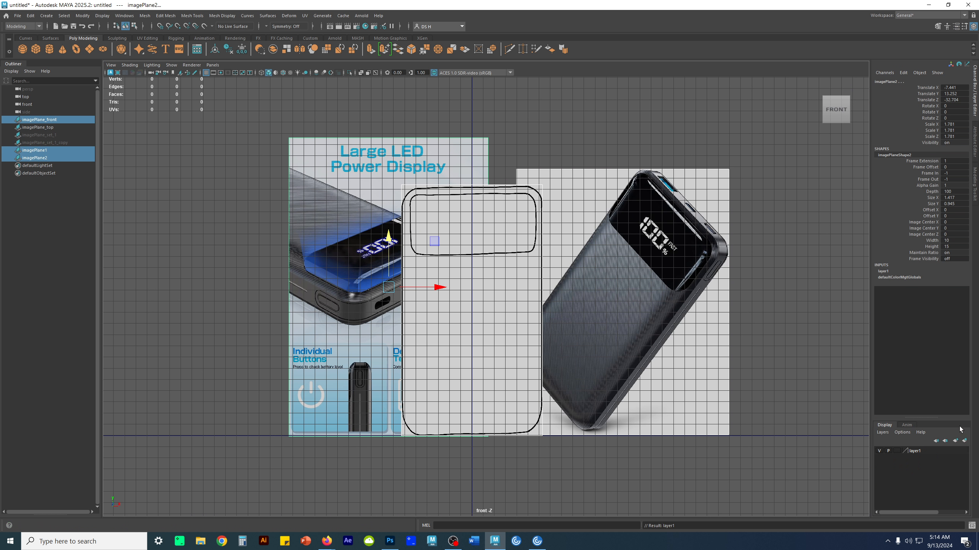
- Rename the new display layer _image_planes_, colour it yellow and set its display type to Reference
drag(923, 417, 912, 348)
click(878, 381)
click(878, 381)
click(879, 381)
click(878, 381)
double_click(911, 381)
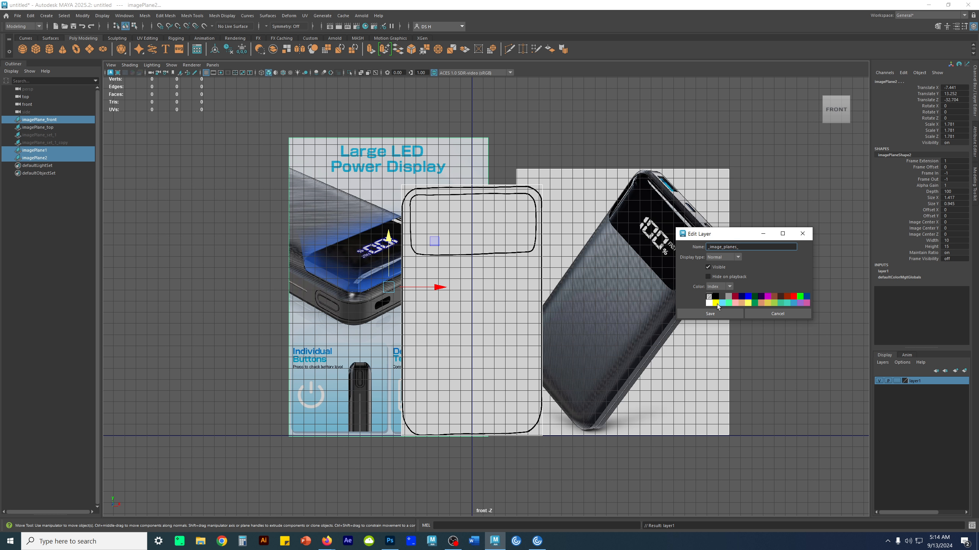
click(737, 257)
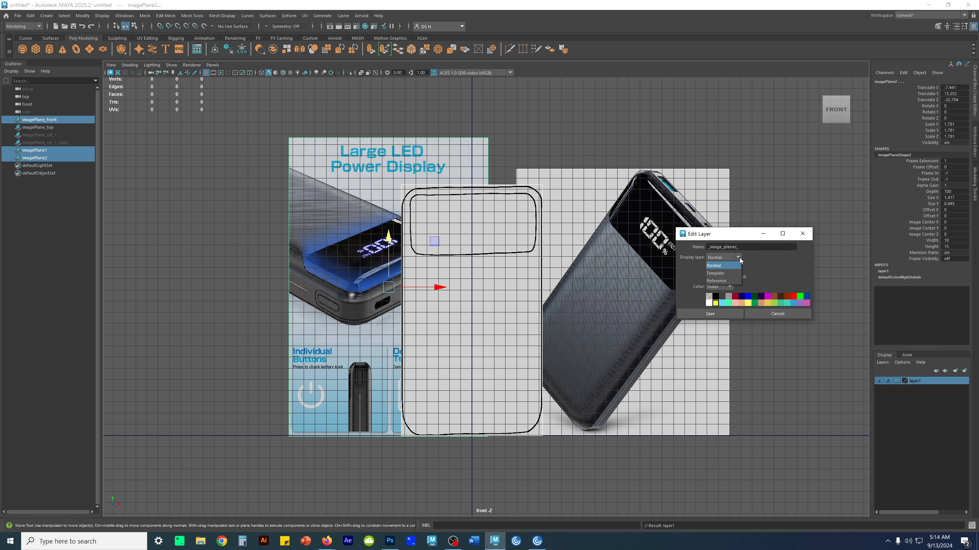
click(721, 281)
click(723, 314)
- Check the _image_planes_ layer by hiding and showing it once, and clear the selection
click(879, 381)
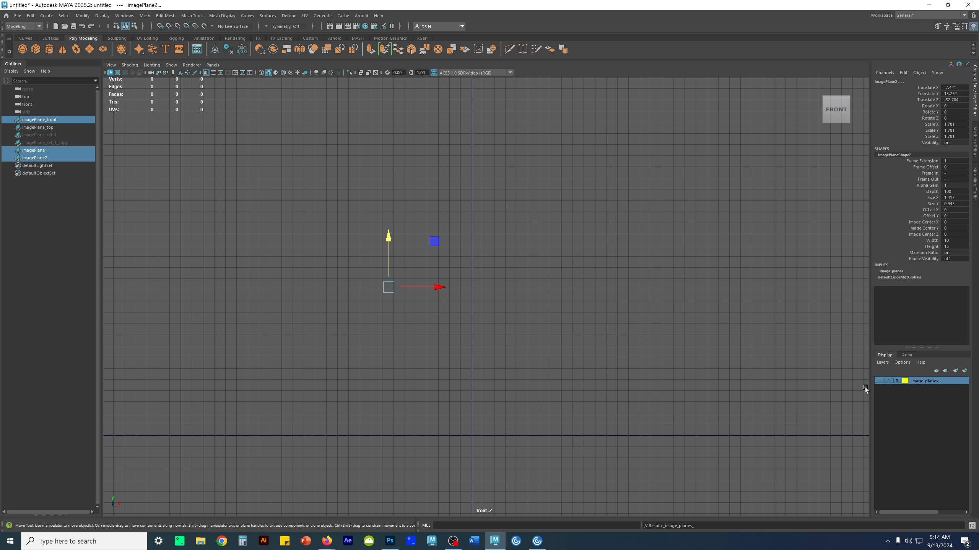
click(879, 381)
click(598, 308)
alt+middle_drag(598, 308, 515, 296)
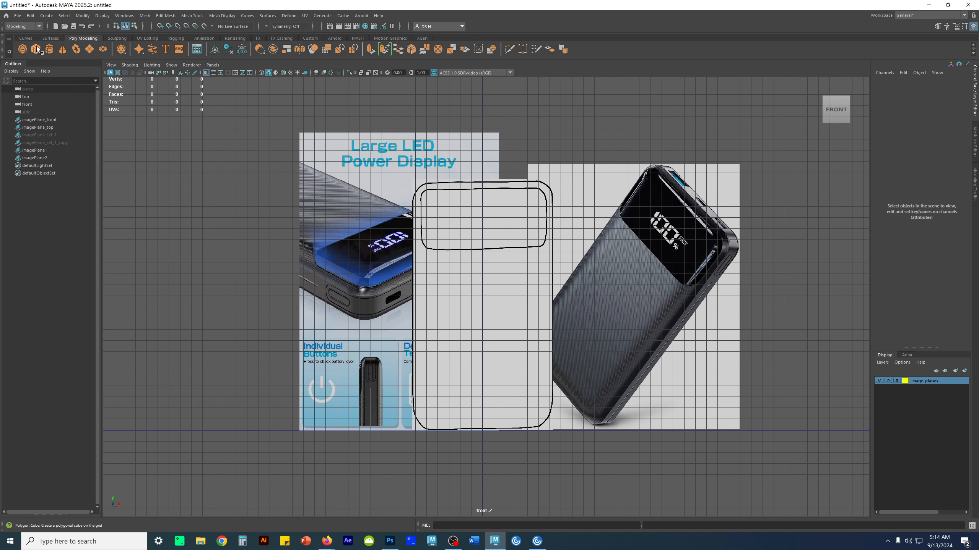
- Create a polygon cube at the origin and rename it Lilio_WIP
click(48, 49)
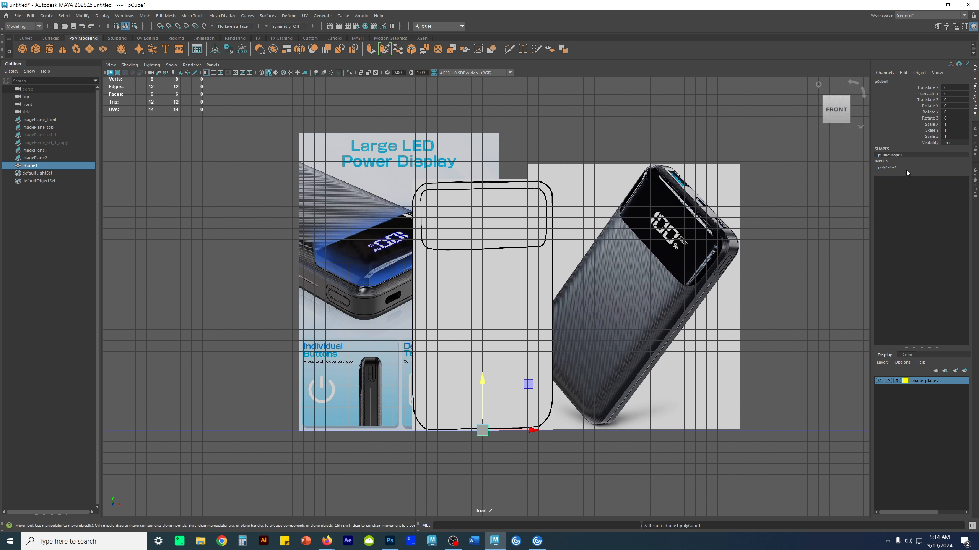
double_click(884, 81)
text(Lilio_WIP)
key(Return)
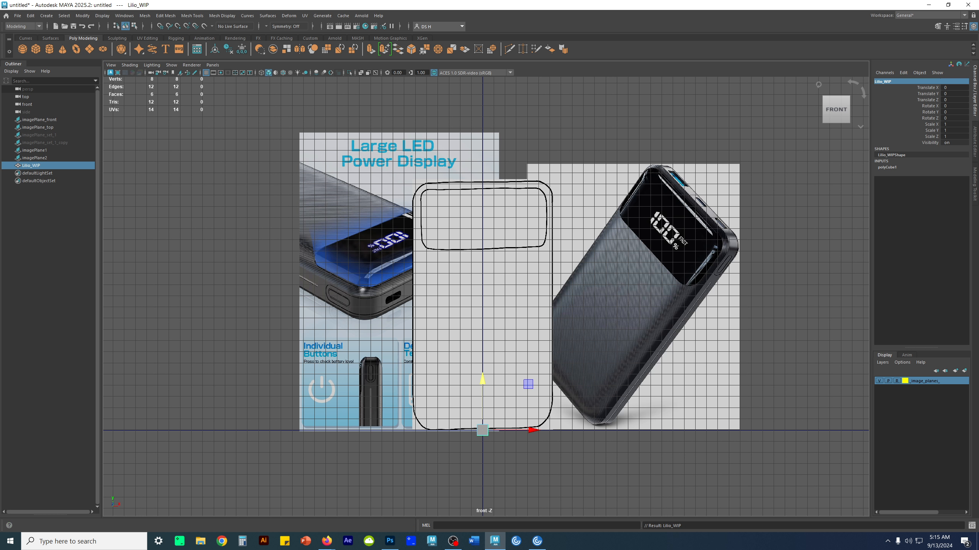
- Set the cube's height baseline to -1 so its base sits on the grid's horizontal axis
click(887, 169)
click(953, 173)
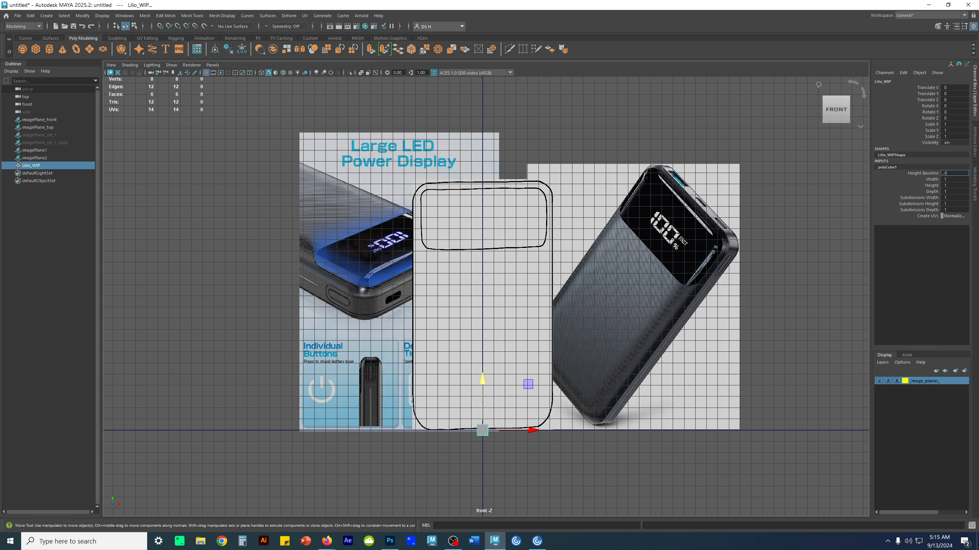
text(-1)
key(Return)
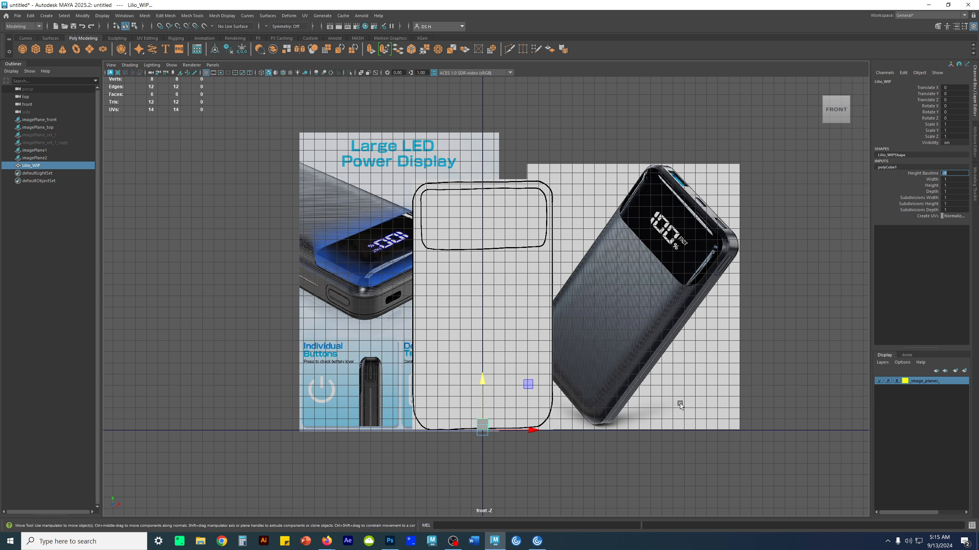
scroll(472, 393, up, 5)
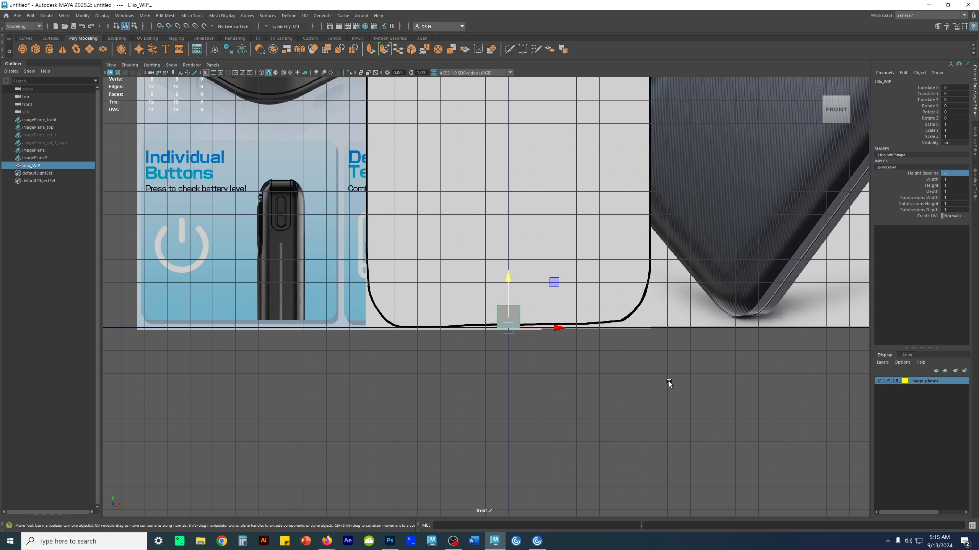
scroll(559, 351, up, 8)
alt+middle_drag(557, 384, 407, 376)
scroll(598, 367, down, 4)
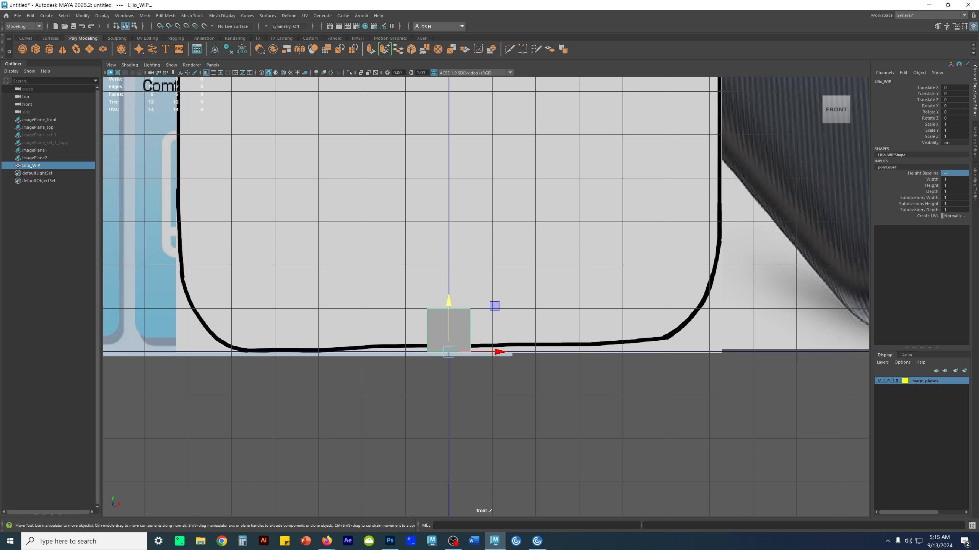
- Set the cube's width, height and depth subdivisions to 2
drag(954, 198, 956, 208)
key(Return)
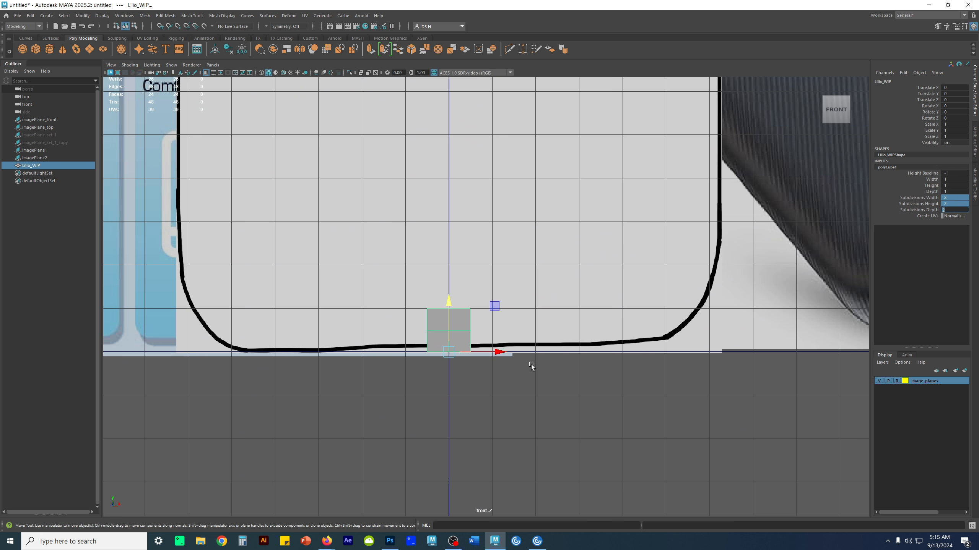
scroll(507, 362, down, 4)
scroll(507, 362, up, 4)
scroll(504, 283, down, 4)
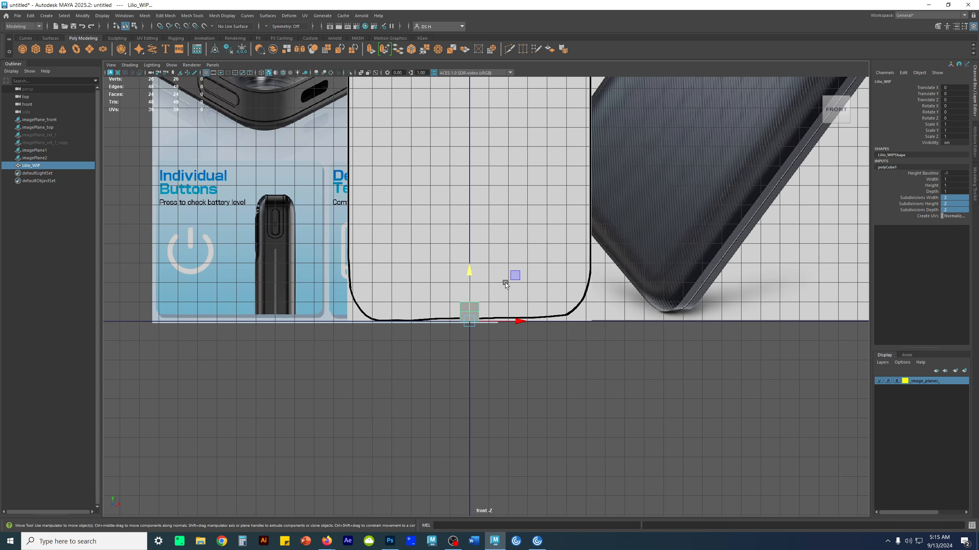
scroll(504, 283, down, 4)
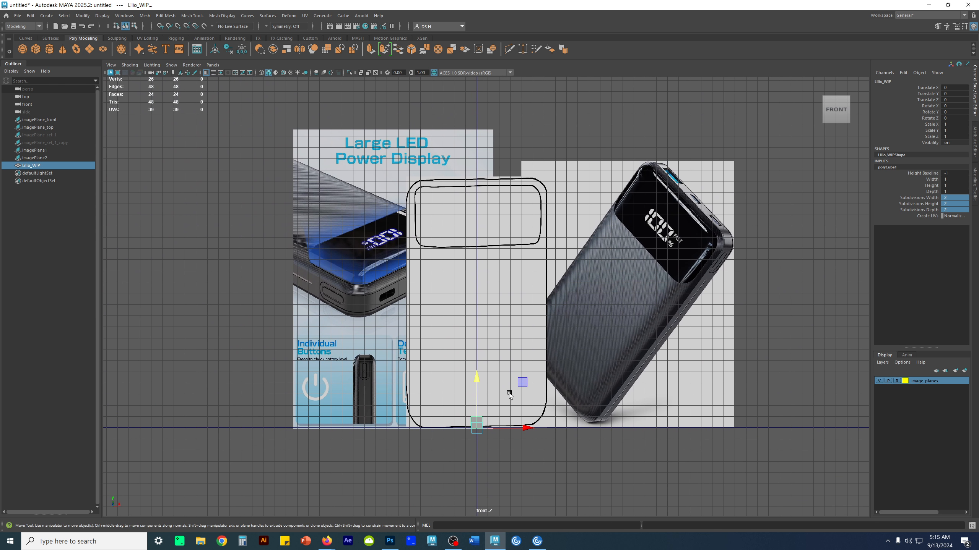
- Scale the Lilio_WIP cube uniformly to about 12.38 so its width matches the charger outline in the front view
key(r)
drag(477, 428, 619, 381)
key(ctrl+z)
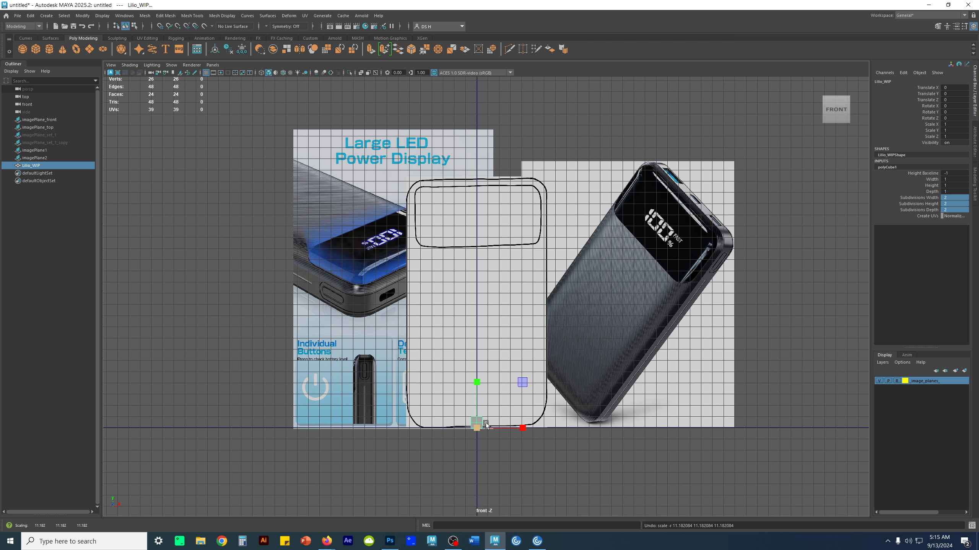
drag(477, 427, 636, 347)
alt+middle_drag(583, 305, 580, 338)
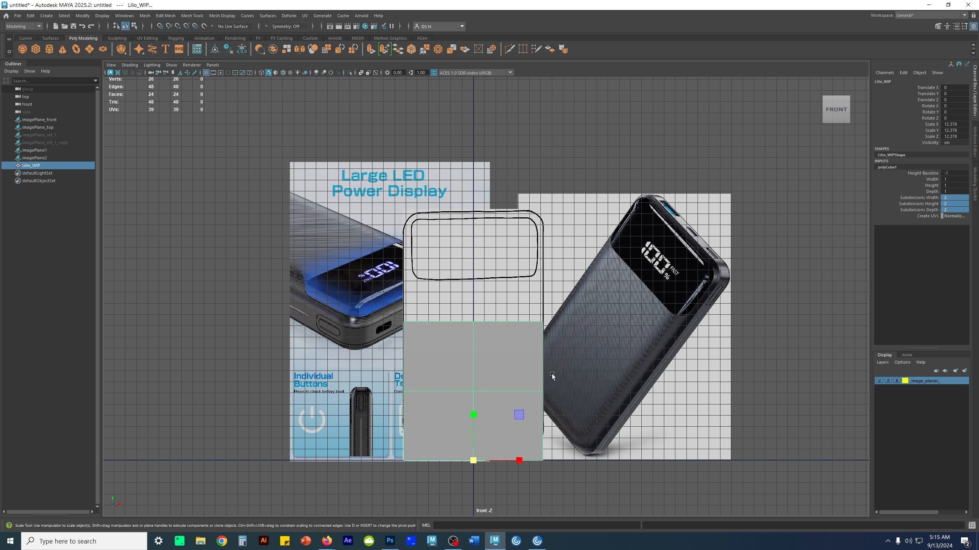
- Scale the cube along Z to about 1.93 to match the charger's thickness in the top reference outline
key(space)
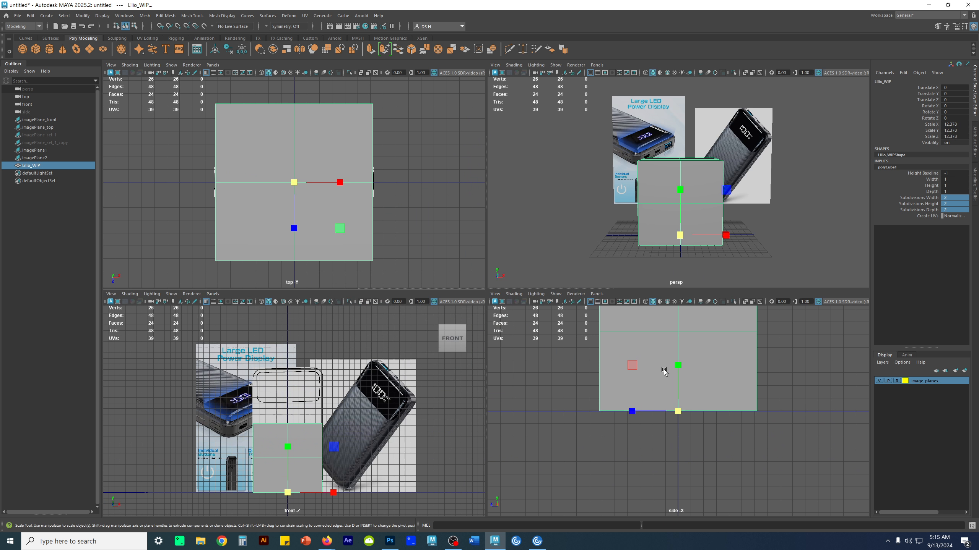
alt+middle_drag(708, 349, 697, 425)
alt+right_drag(697, 425, 645, 430)
alt+middle_drag(645, 429, 632, 412)
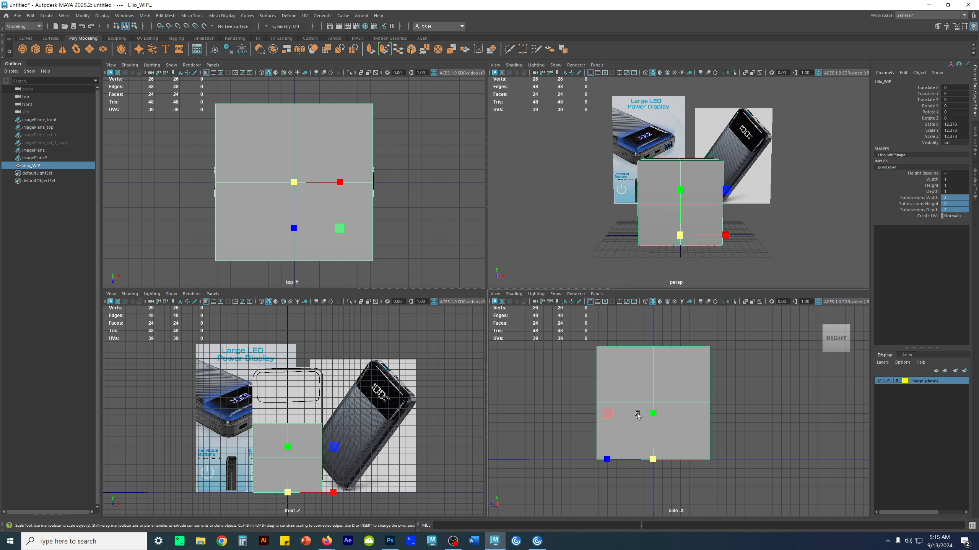
drag(607, 459, 646, 454)
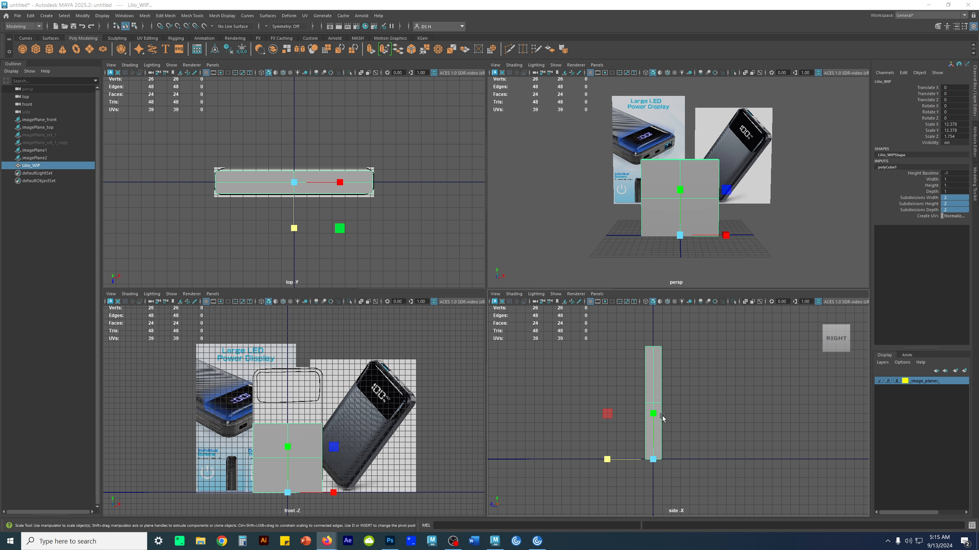
drag(608, 461, 602, 461)
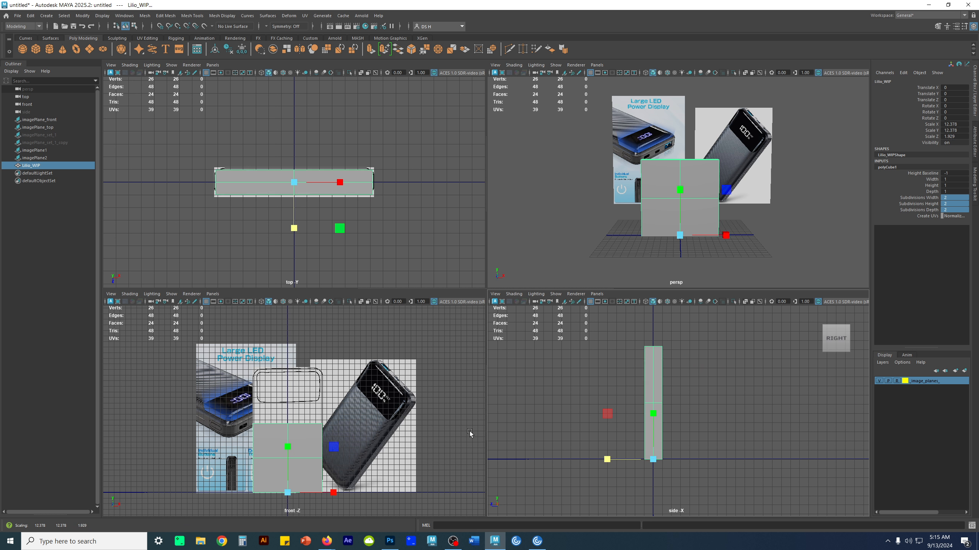
- Scale the cube along Y to about 22.09 to match the front outline's height, turning on X-ray shading for the fit
mouse_move(288, 447)
mouse_down()
mouse_move(307, 427)
mouse_move(291, 446)
mouse_move(291, 437)
mouse_up()
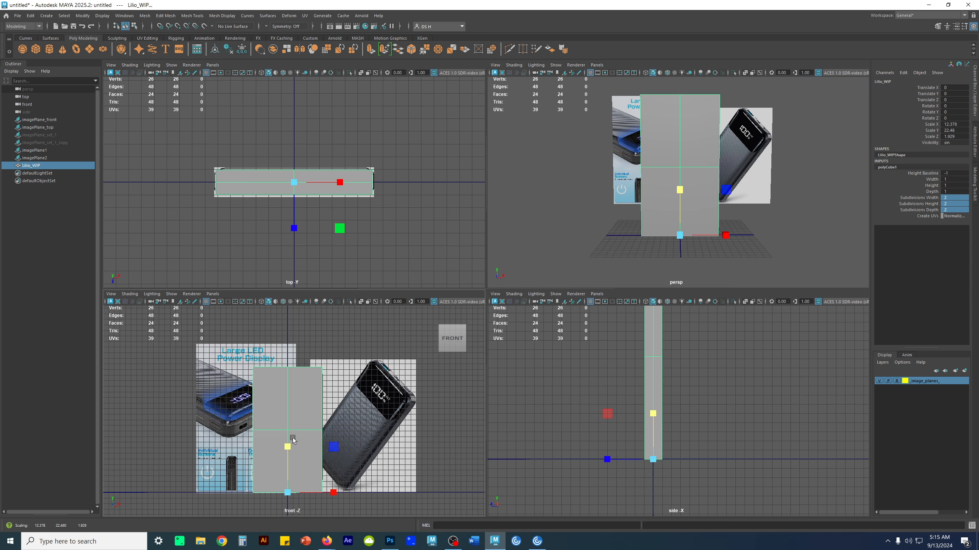
key(space)
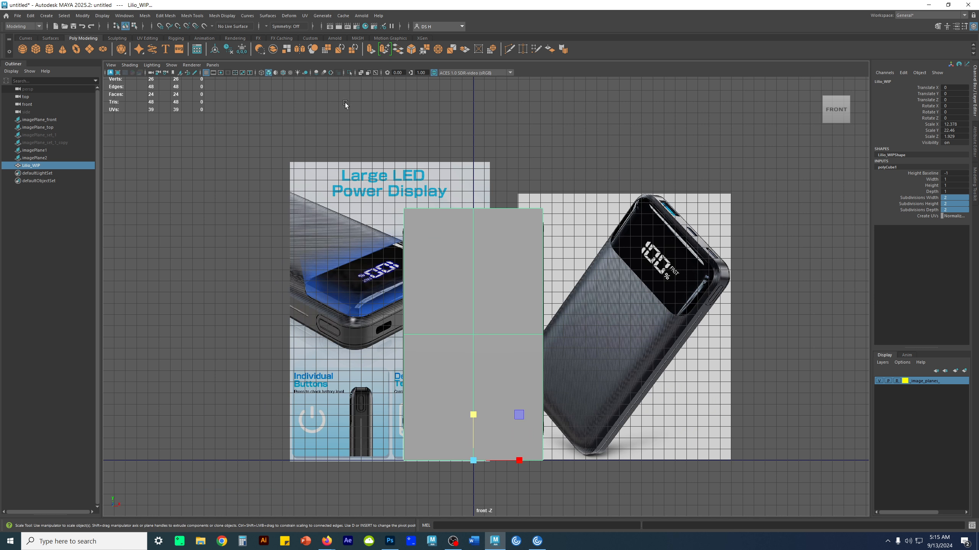
click(360, 74)
drag(472, 416, 479, 412)
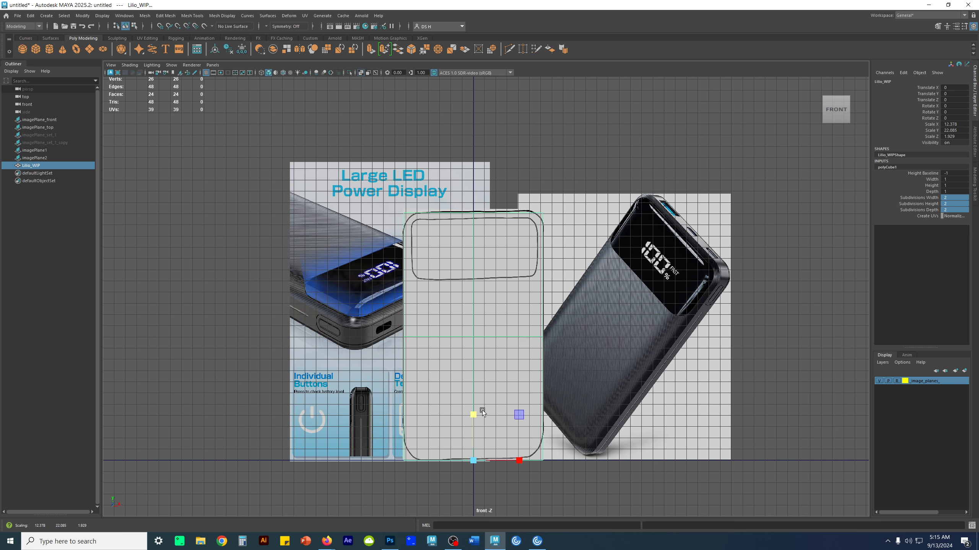
- Hide the grid in the front view so the charger reference outline is easier to read
scroll(616, 295, up, 5)
scroll(608, 310, down, 3)
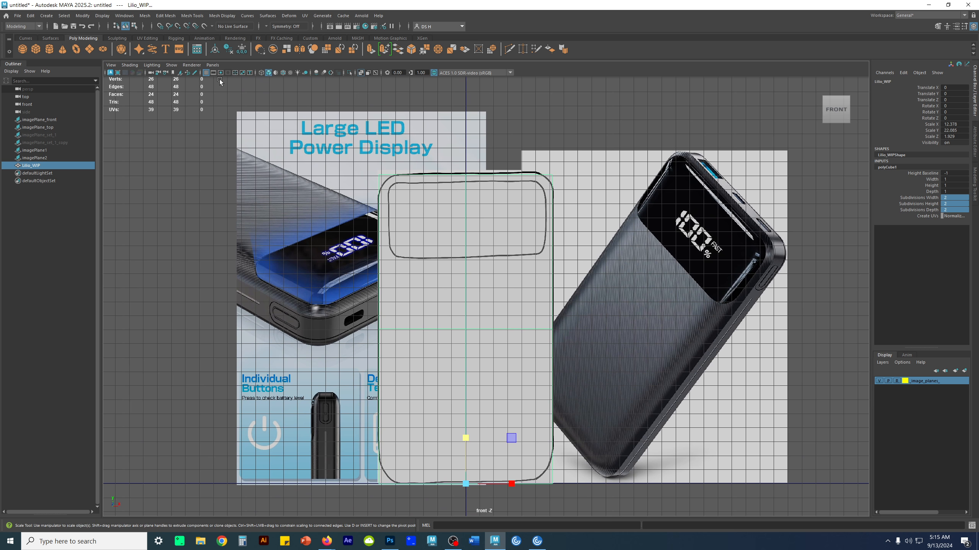
click(206, 73)
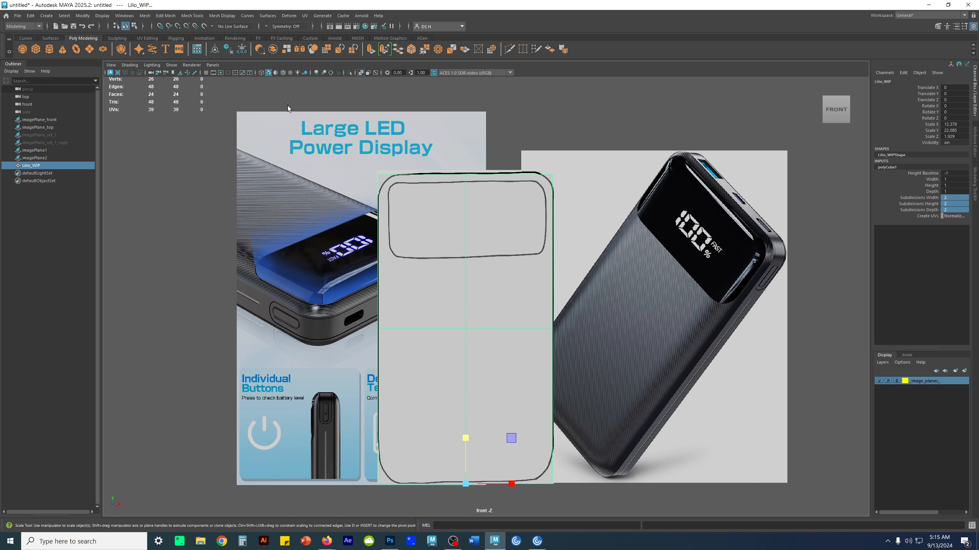
scroll(526, 280, down, 2)
key(w)
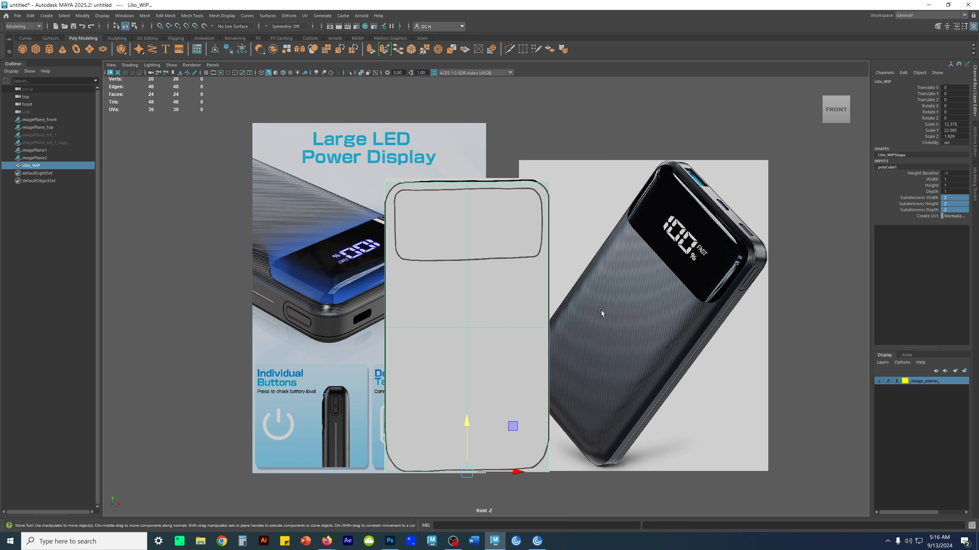
- Scale the Lilio_WIP cube along Z to about 2.98 in the side view to make the charger body thicker
key(space)
key(space)
alt+middle_drag(503, 277, 610, 366)
alt+middle_drag(539, 348, 542, 356)
alt+right_drag(542, 356, 545, 338)
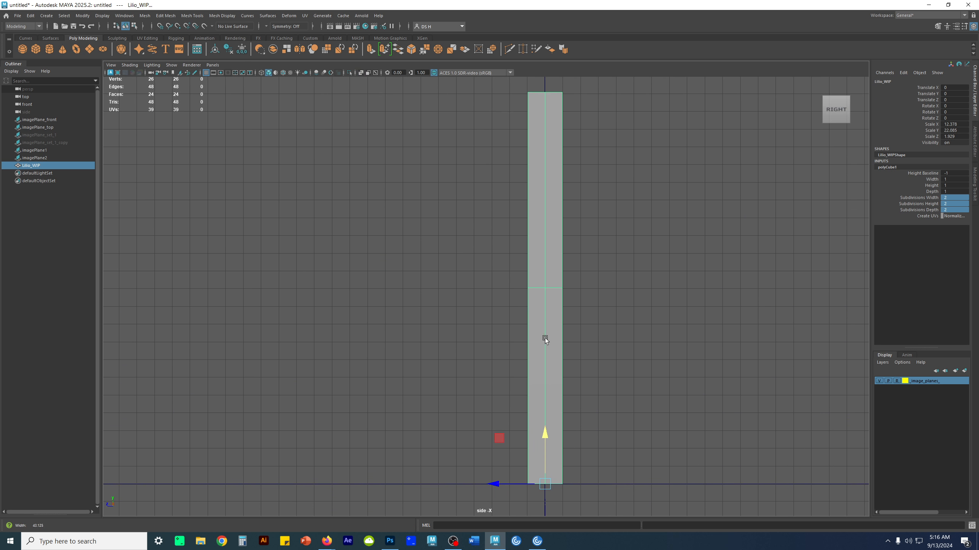
alt+middle_drag(550, 306, 555, 321)
key(r)
drag(498, 500, 481, 496)
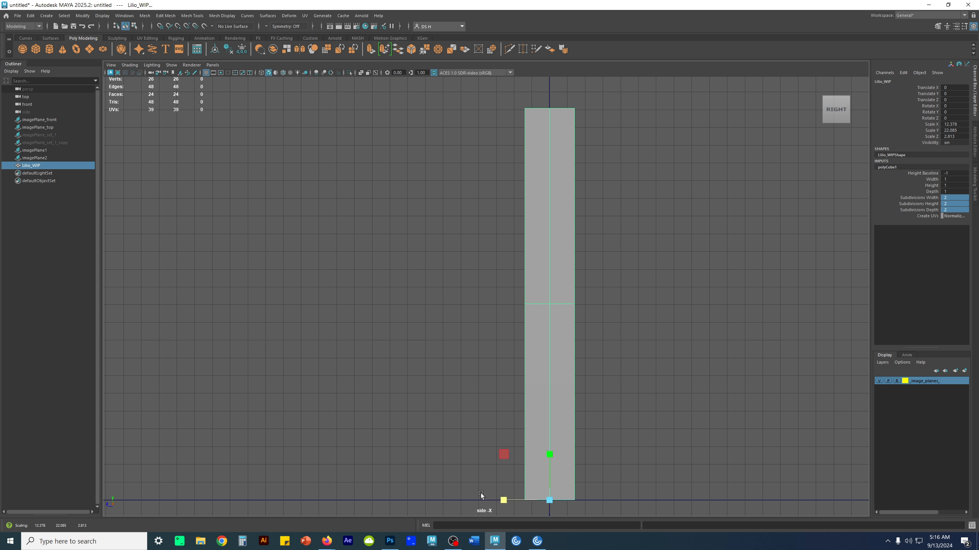
drag(502, 500, 497, 500)
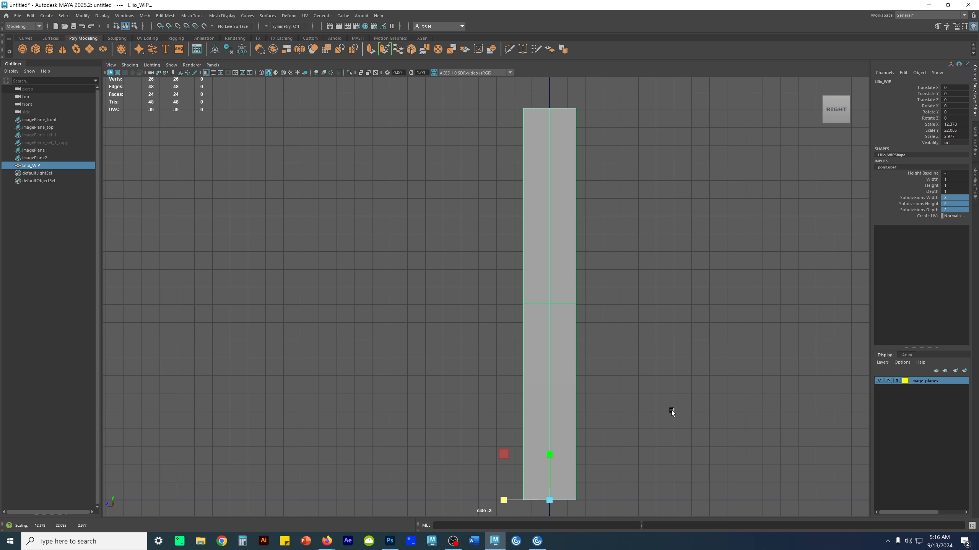
alt+middle_drag(672, 395, 671, 392)
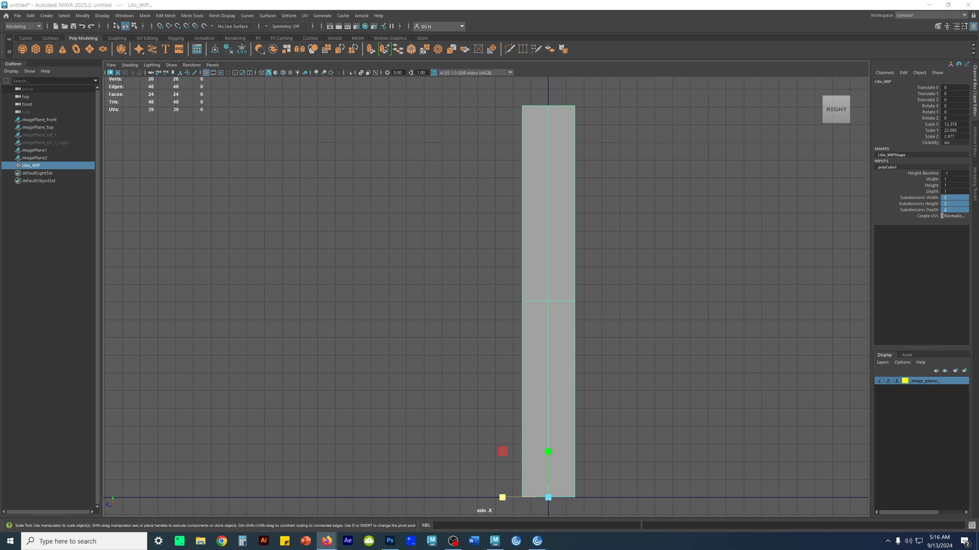
- Deselect the cube and turn on wireframe on shaded and multisample anti-aliasing in the side view
click(754, 294)
scroll(655, 254, down, 1)
alt+middle_drag(630, 270, 605, 254)
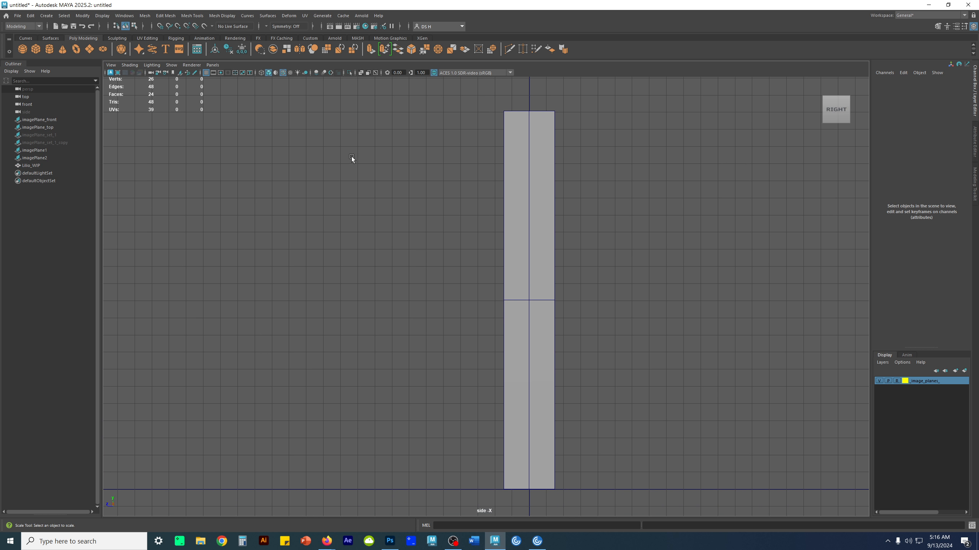
click(331, 73)
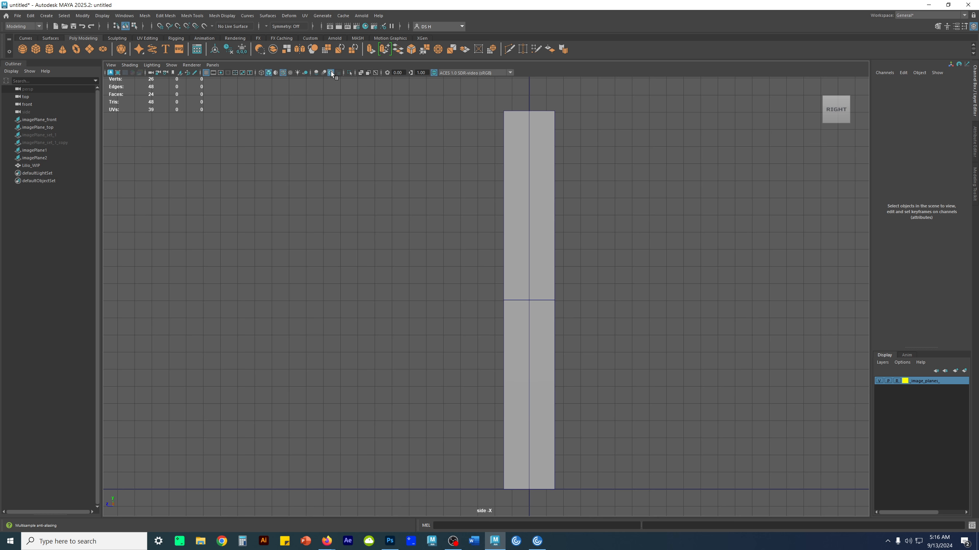
- Turn on wireframe on shaded in the front and perspective views
key(space)
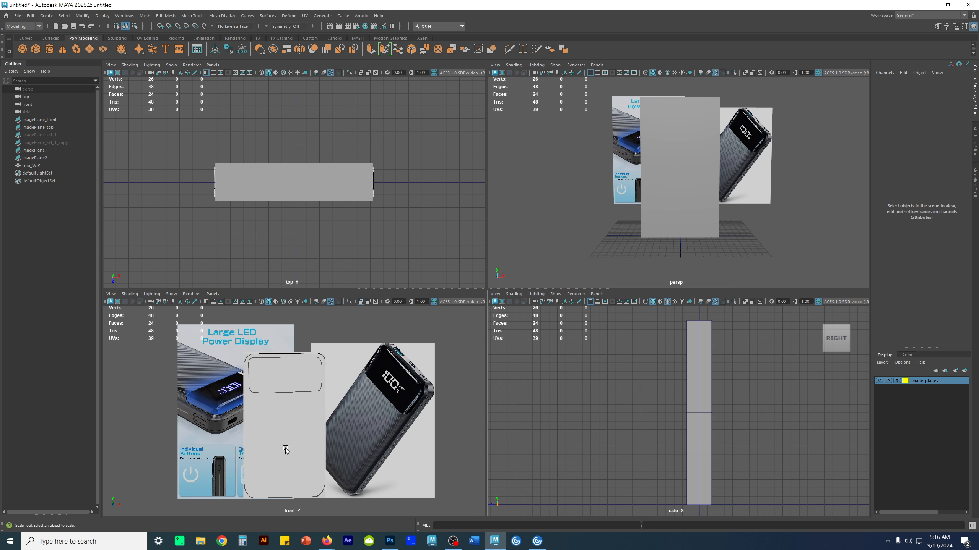
key(space)
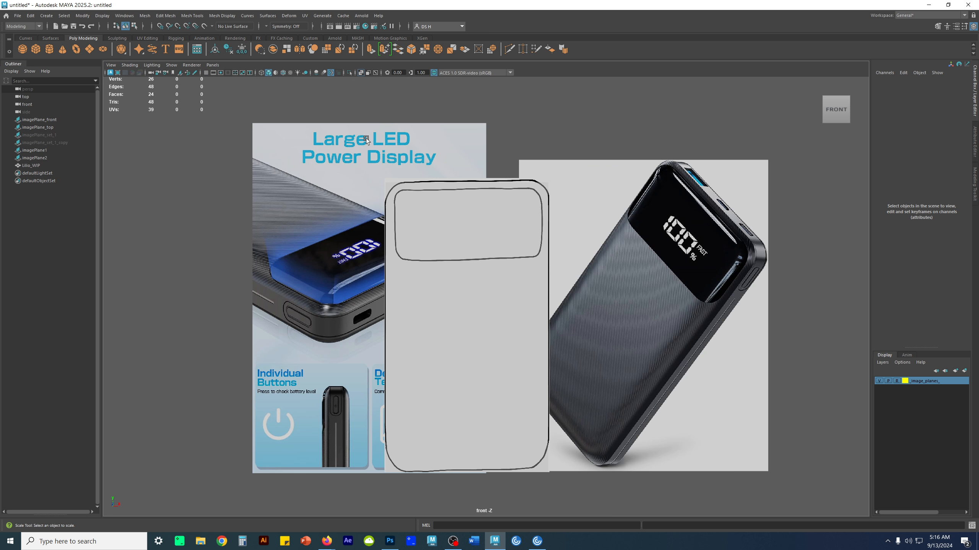
key(alt+5)
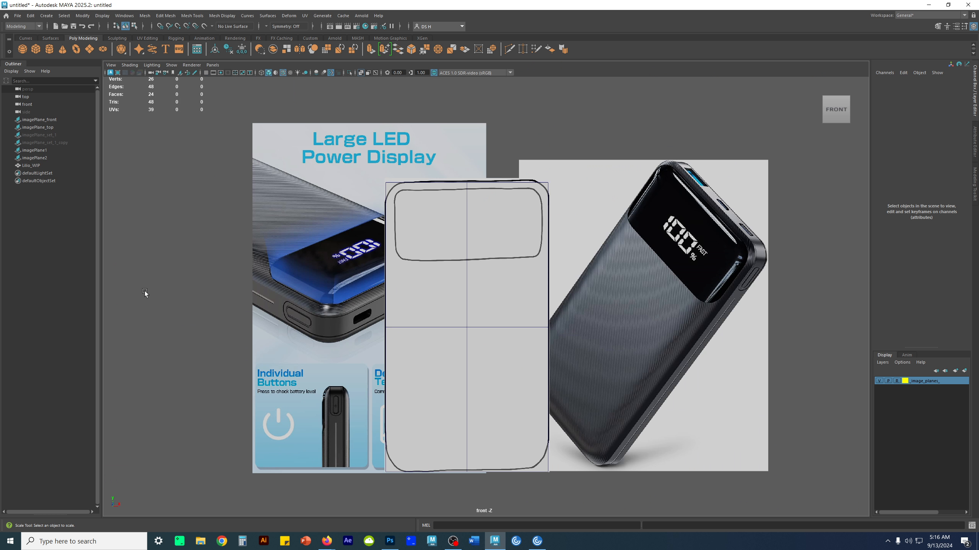
key(space)
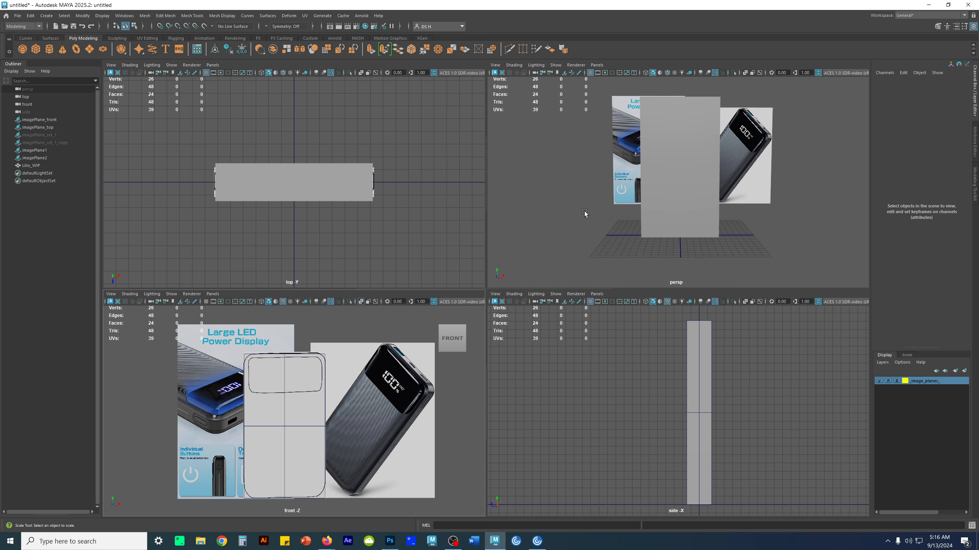
alt+drag(742, 187, 695, 188)
key(alt+5)
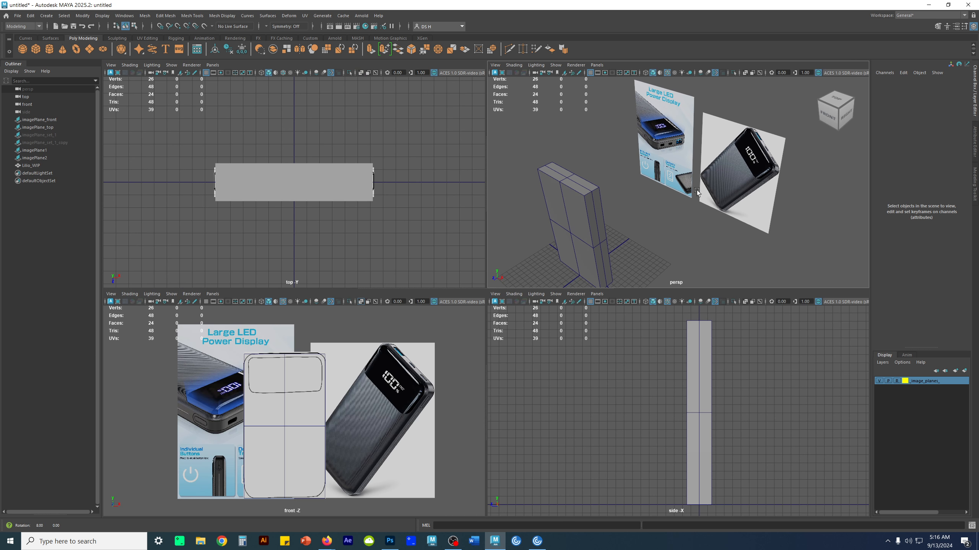
- Compare the cube with the charger photos in perspective, scale it along Z to about 3.06, and deselect it
alt+middle_drag(660, 188, 734, 168)
alt+drag(701, 169, 651, 166)
alt+middle_drag(708, 123, 595, 150)
alt+right_drag(595, 150, 732, 190)
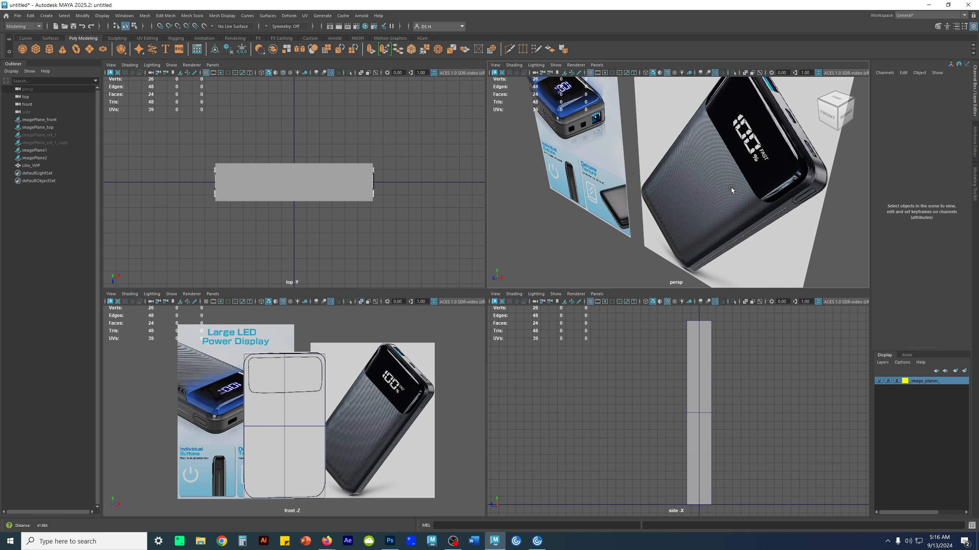
alt+right_drag(785, 172, 677, 187)
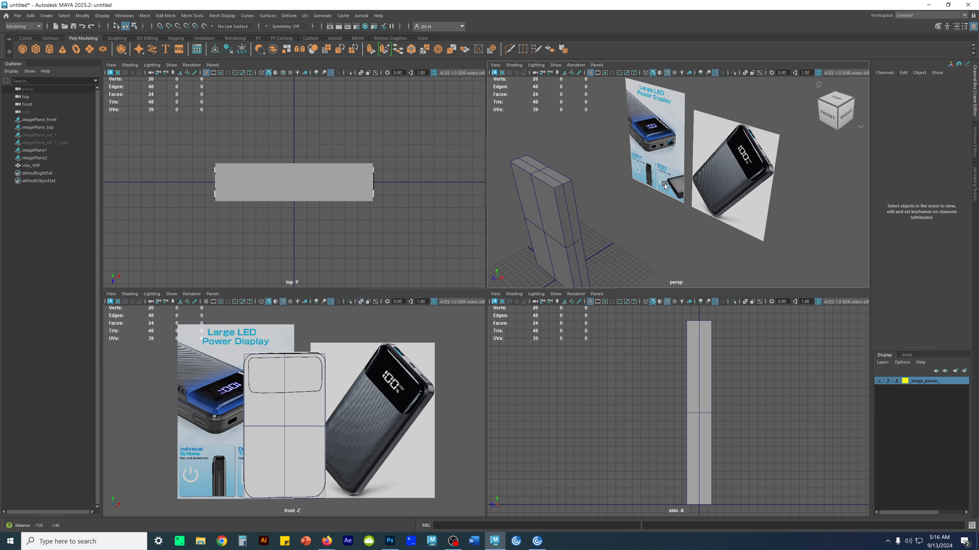
alt+drag(676, 194, 626, 202)
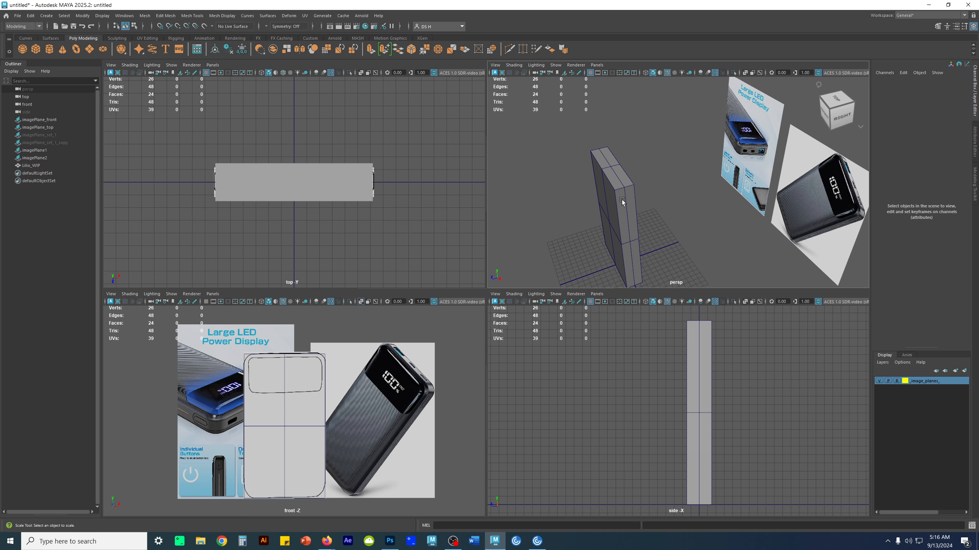
click(622, 201)
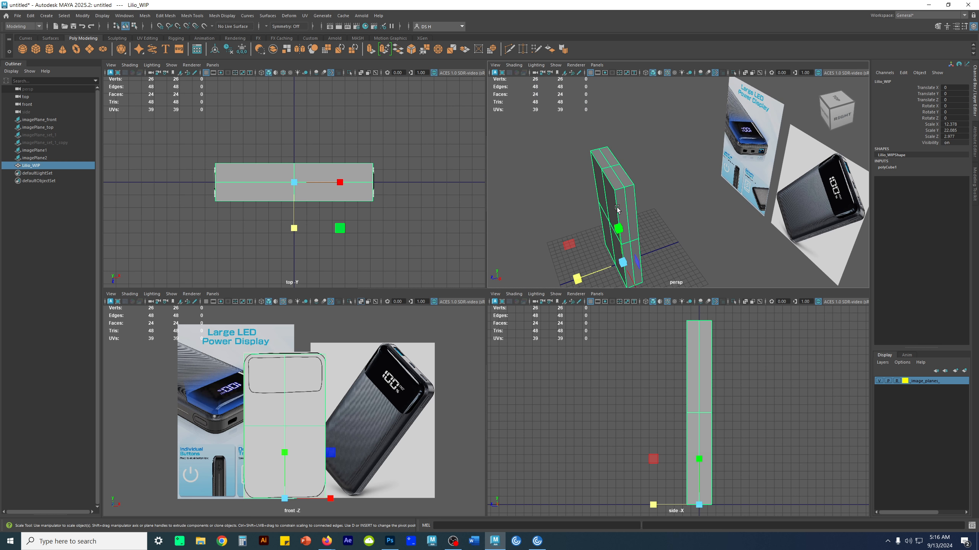
drag(577, 279, 573, 278)
click(702, 263)
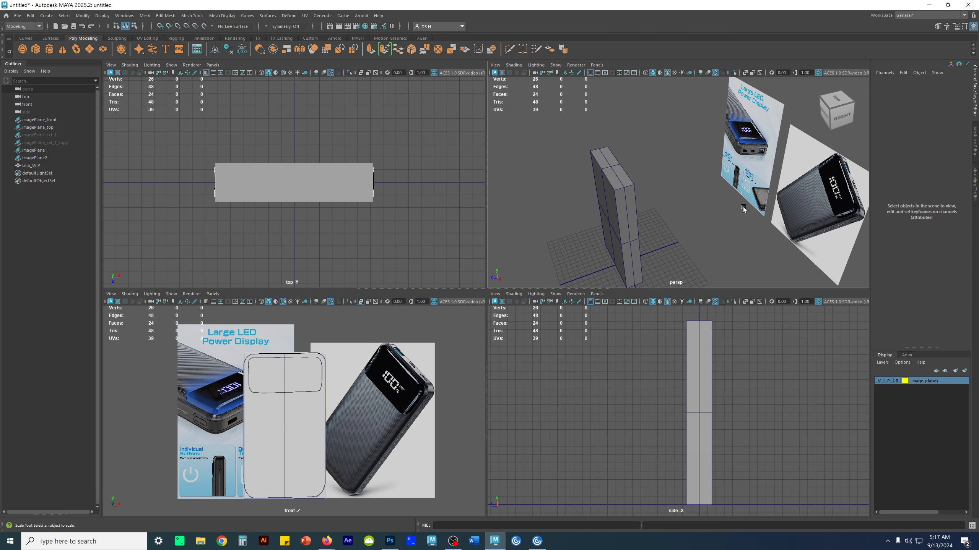
- Set the persp camera's focal length to 90 and reframe the charger block in the maximized perspective view
alt+drag(756, 204, 708, 204)
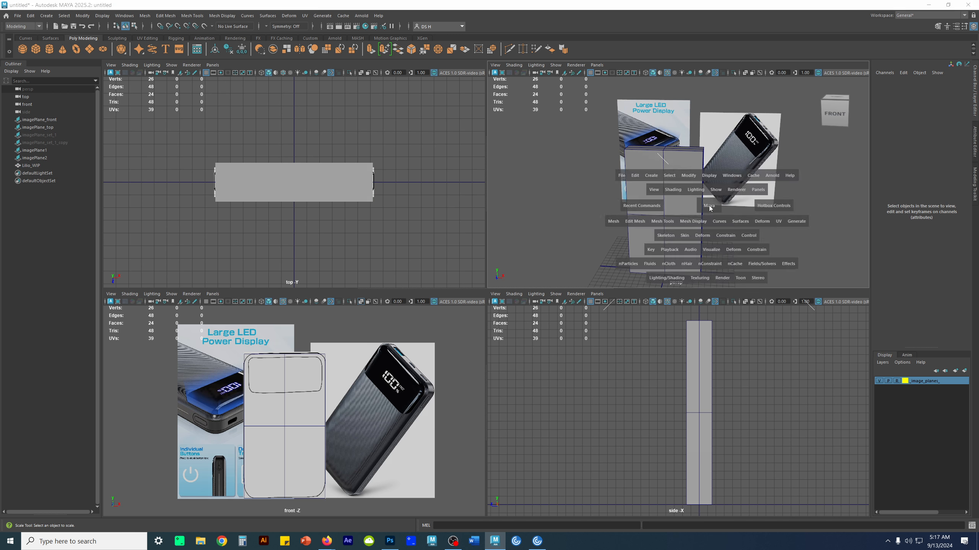
key(space)
alt+right_drag(611, 262, 291, 220)
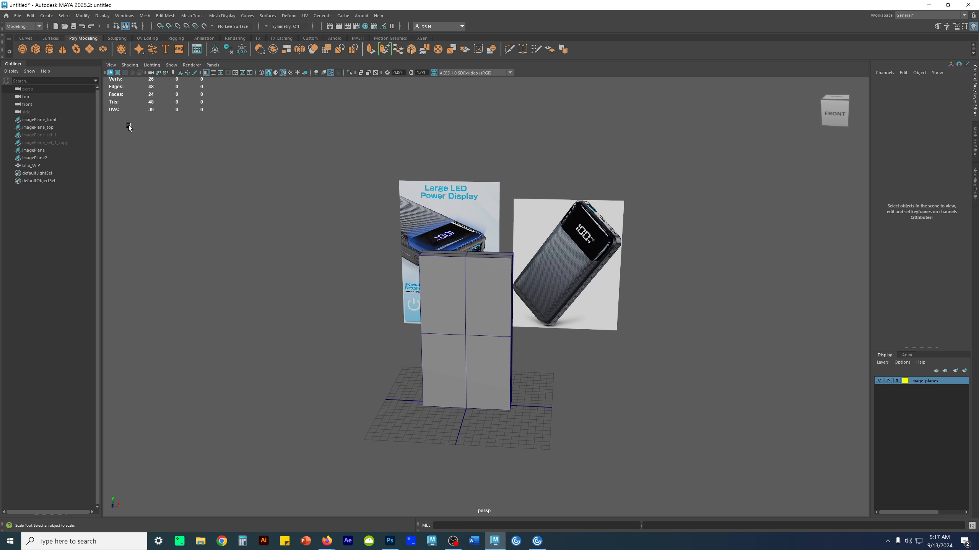
click(27, 89)
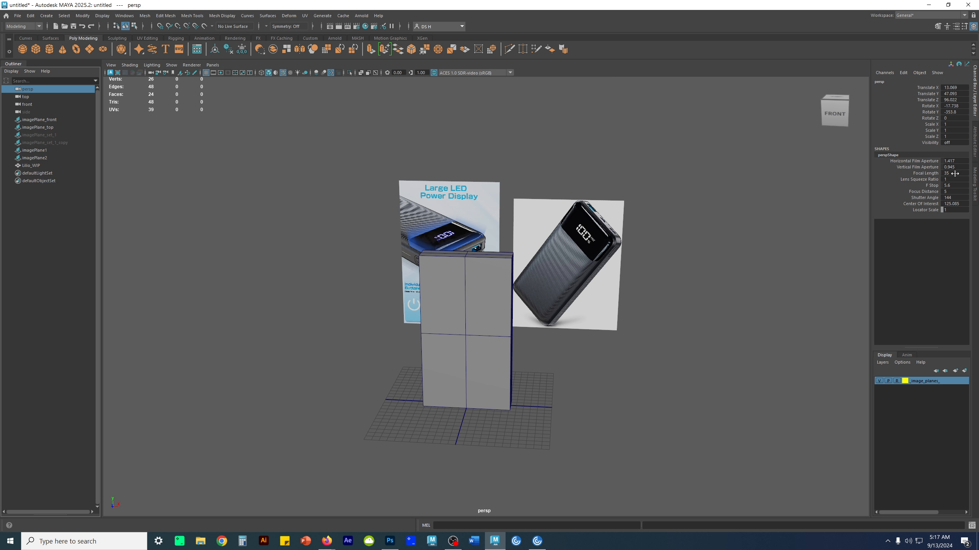
click(973, 147)
double_click(878, 179)
text(90)
key(Return)
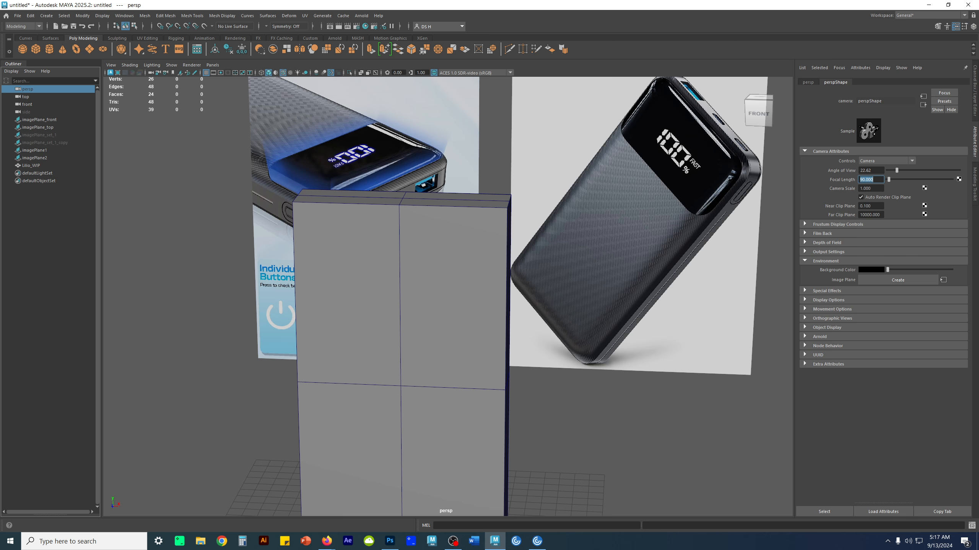
alt+right_drag(576, 276, 403, 308)
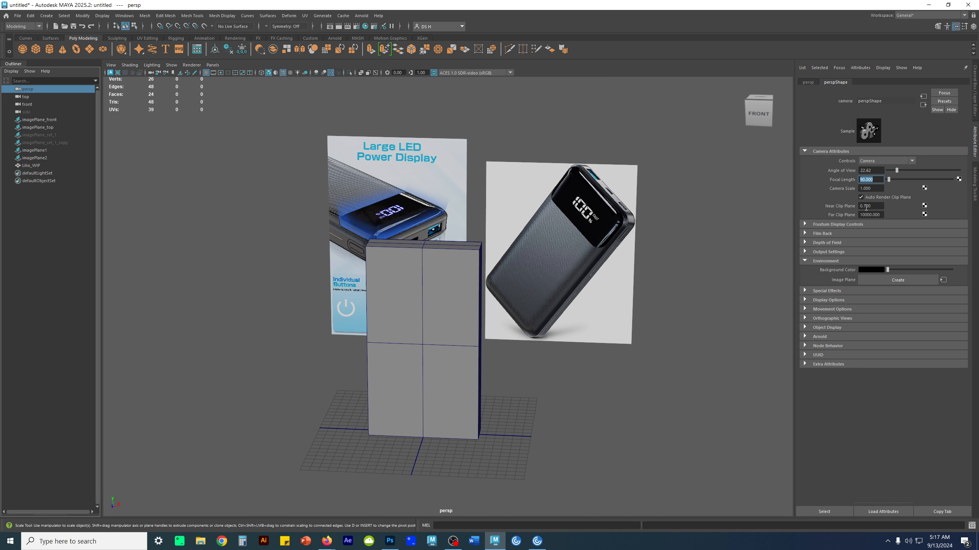
alt+right_drag(461, 346, 658, 285)
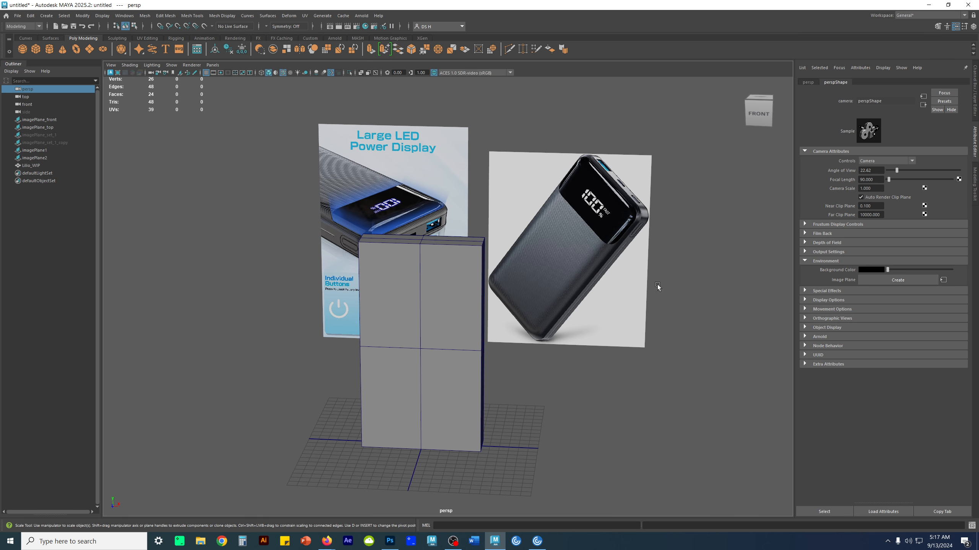
- Select the Lilio_WIP cube, bring back its Channel Box attributes, and activate the Move tool
click(567, 419)
click(423, 368)
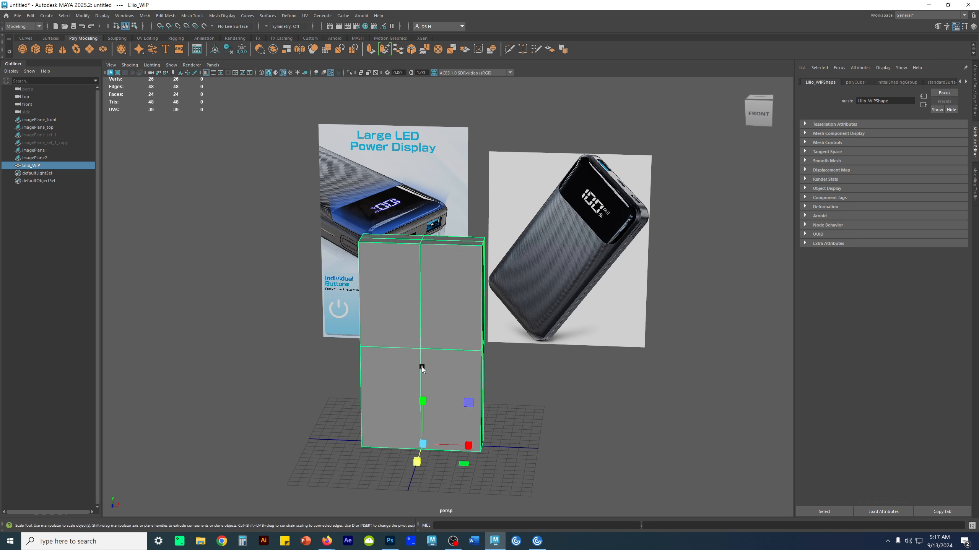
alt+drag(424, 367, 432, 361)
click(973, 101)
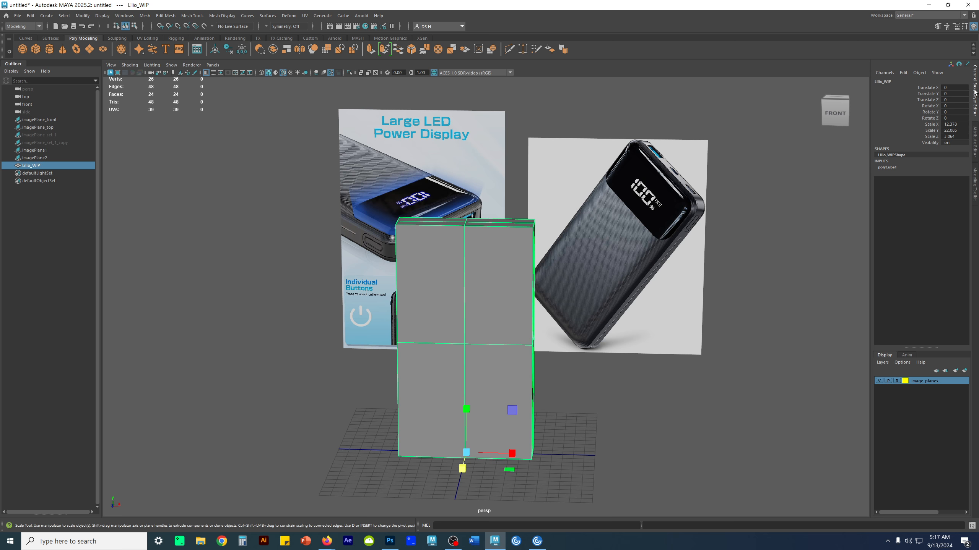
scroll(628, 331, up, 2)
key(w)
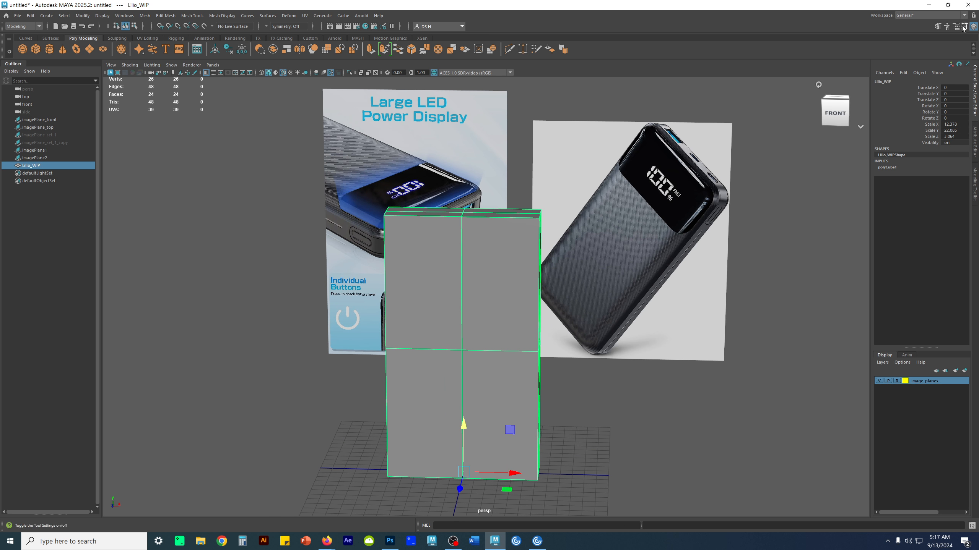
- Show the Modeling Toolkit and the Attribute Editor in turn, returning to the Channel Box each time
click(938, 26)
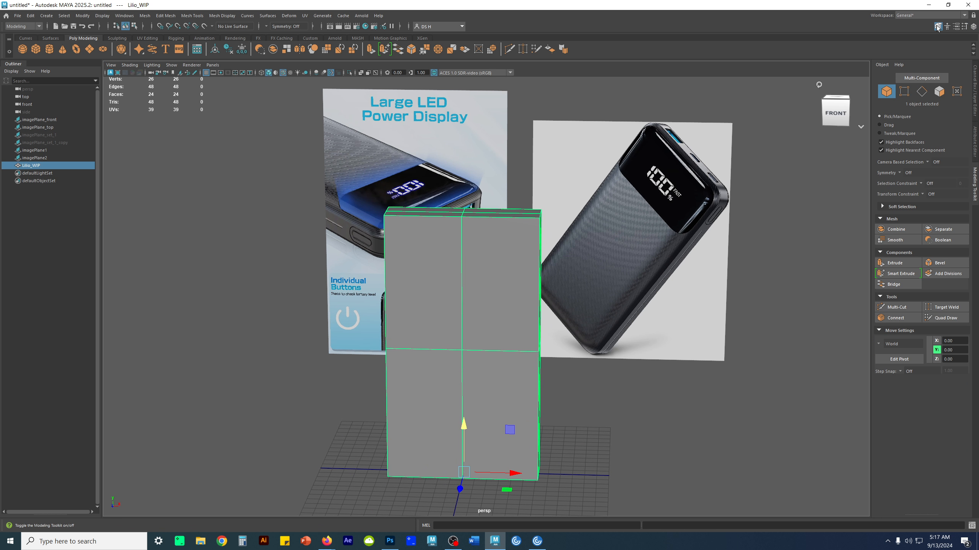
click(974, 26)
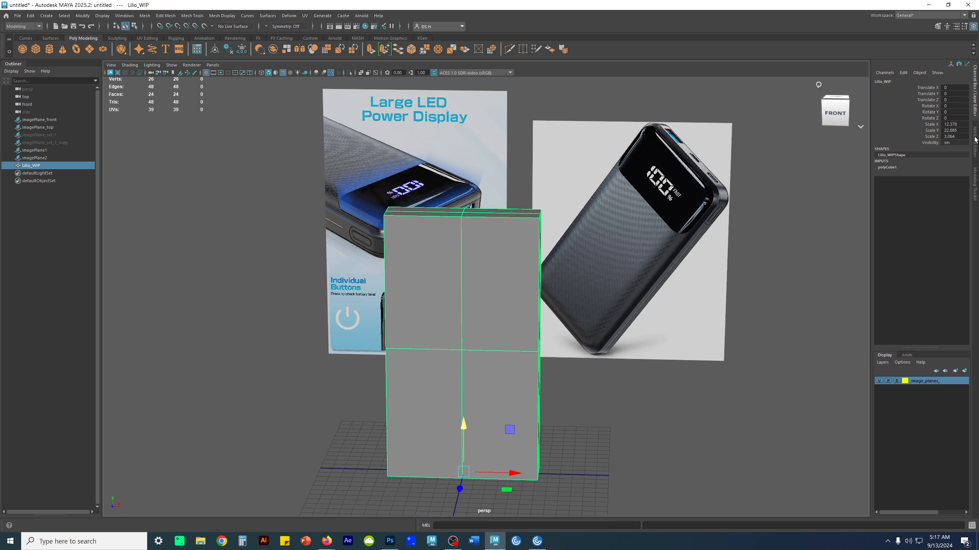
alt+middle_drag(655, 320, 658, 303)
key(ctrl+a)
key(ctrl+a)
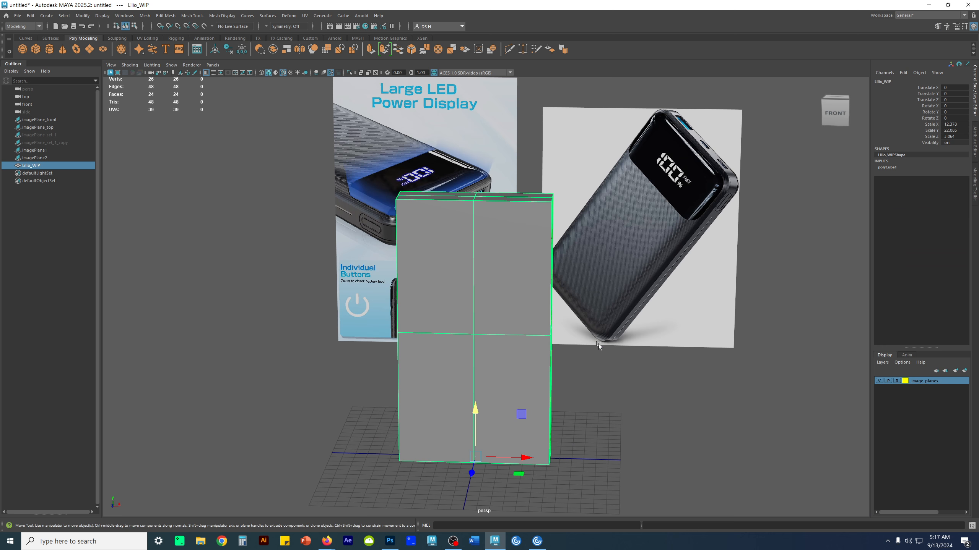
- Look up the workspace option for resetting General to factory default
alt+drag(561, 333, 525, 302)
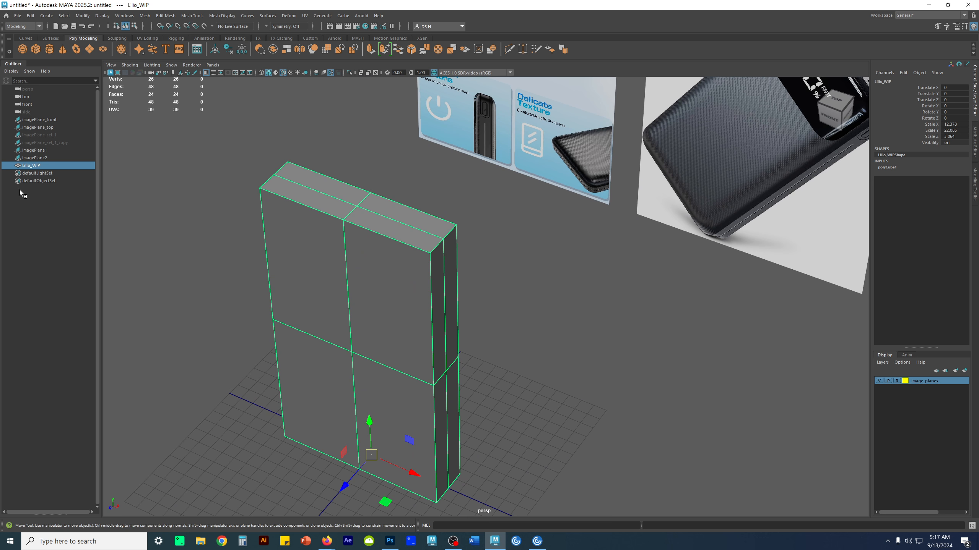
click(125, 17)
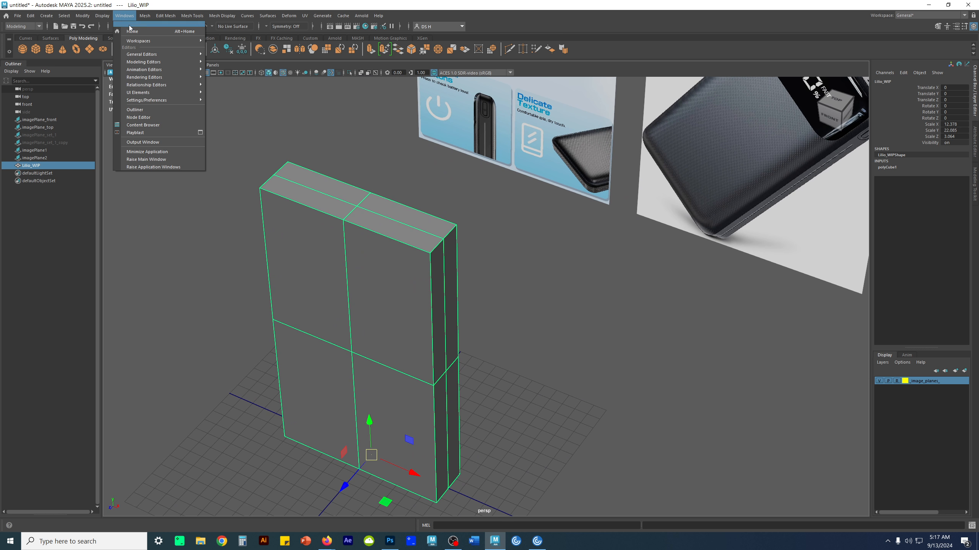
mouse_move(136, 41)
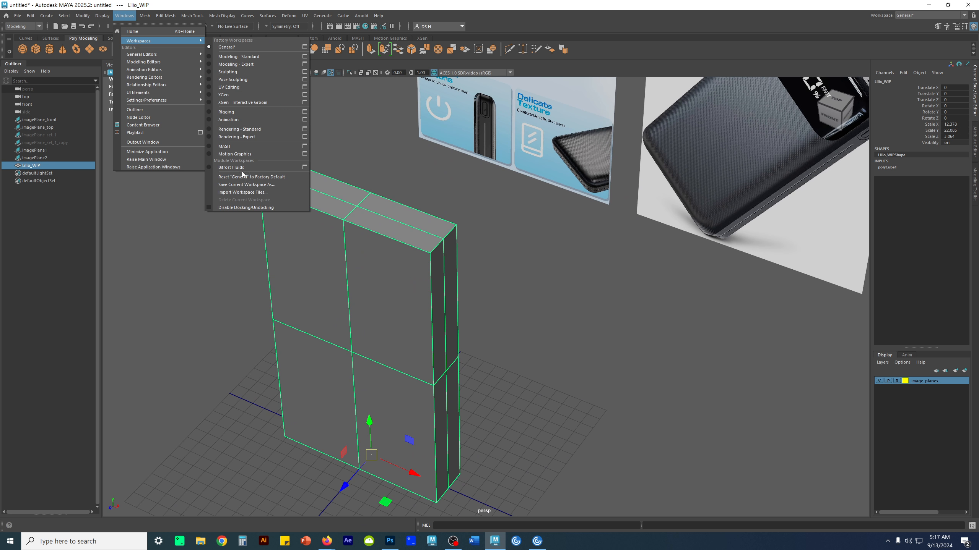
click(260, 179)
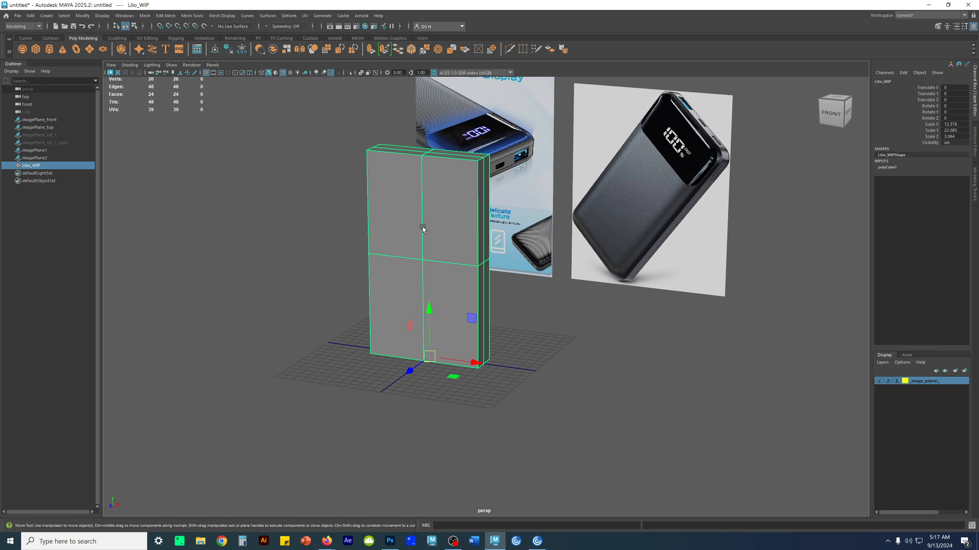
- Duplicate the Lilio_WIP cube and hide the original, leaving only the copy visible
alt+drag(430, 286, 572, 305)
click(555, 377)
click(447, 338)
scroll(492, 326, up, 5)
alt+drag(475, 243, 628, 281)
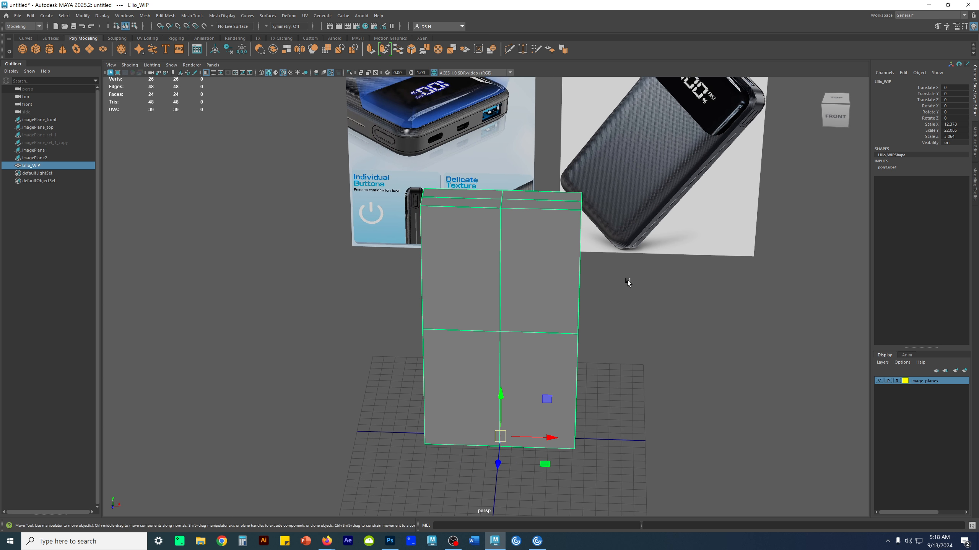
key(ctrl+d)
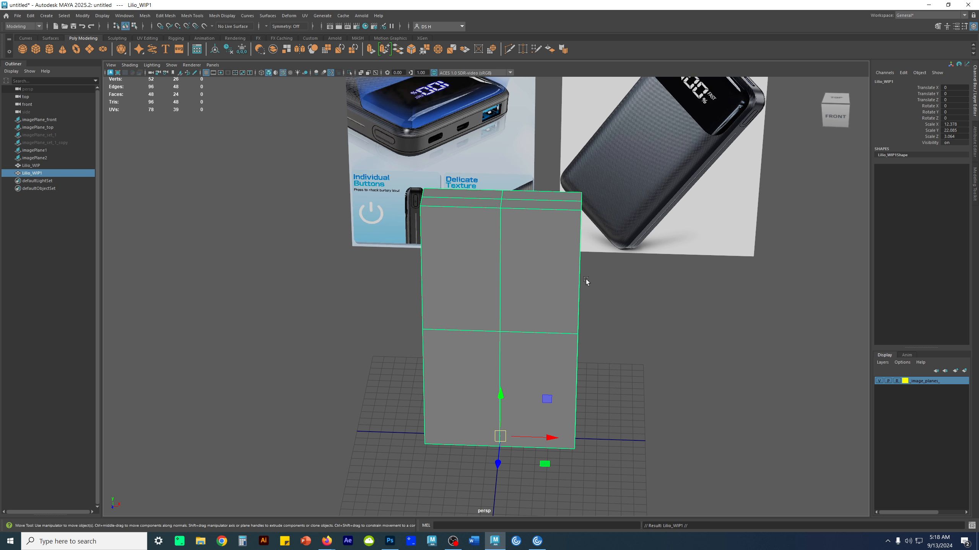
click(84, 165)
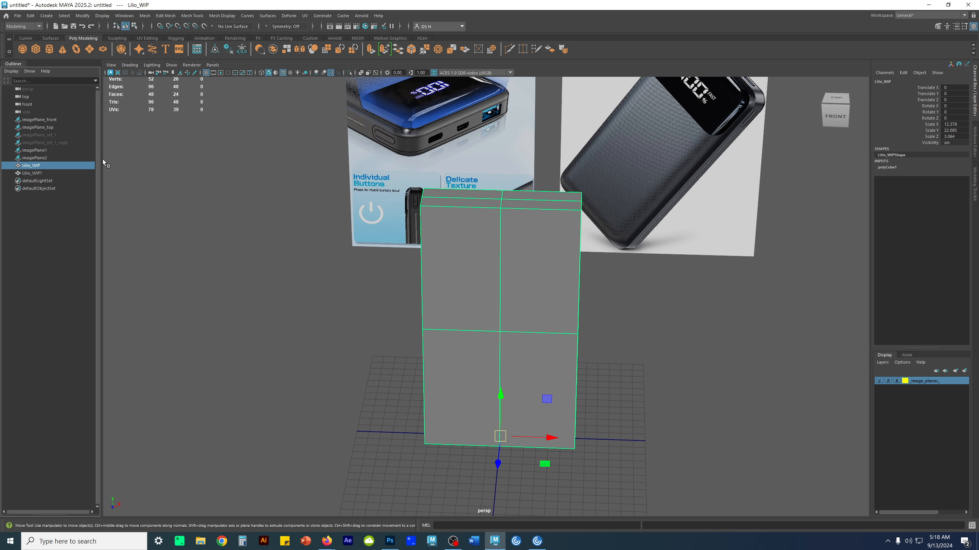
key(h)
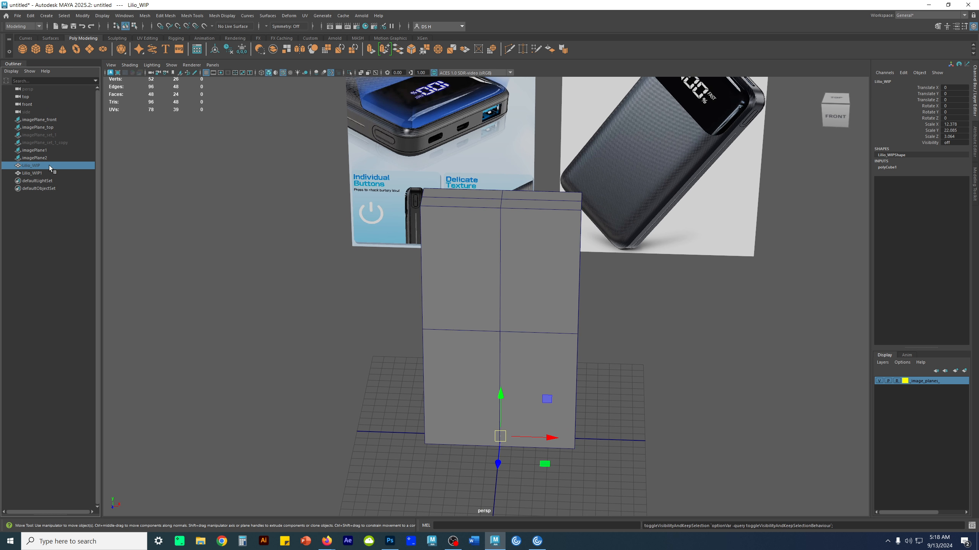
click(324, 367)
- Select the loop of border edges around the front face of the duplicated cube in edge mode
click(52, 173)
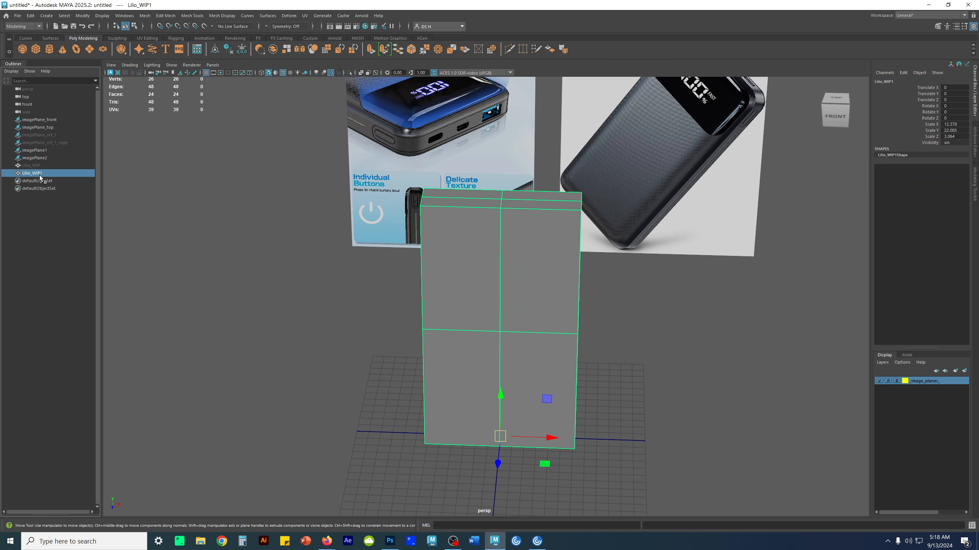
alt+right_drag(705, 327, 603, 349)
alt+drag(578, 346, 541, 298)
alt+right_drag(541, 299, 601, 306)
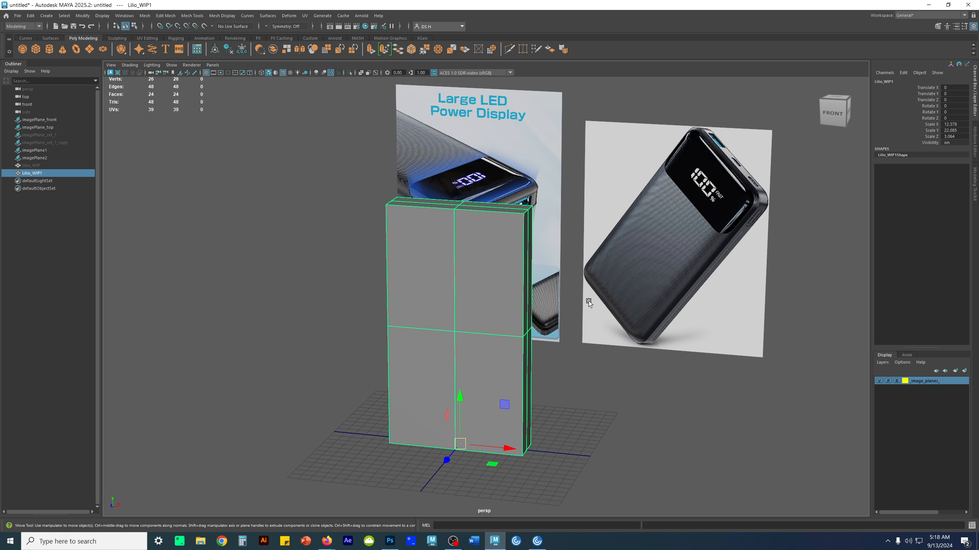
mouse_move(572, 293)
alt+mouse_down()
mouse_move(499, 274)
mouse_move(481, 295)
mouse_move(554, 297)
alt+mouse_up()
alt+right_drag(555, 296, 520, 315)
key(F10)
click(583, 273)
shift+click(632, 260)
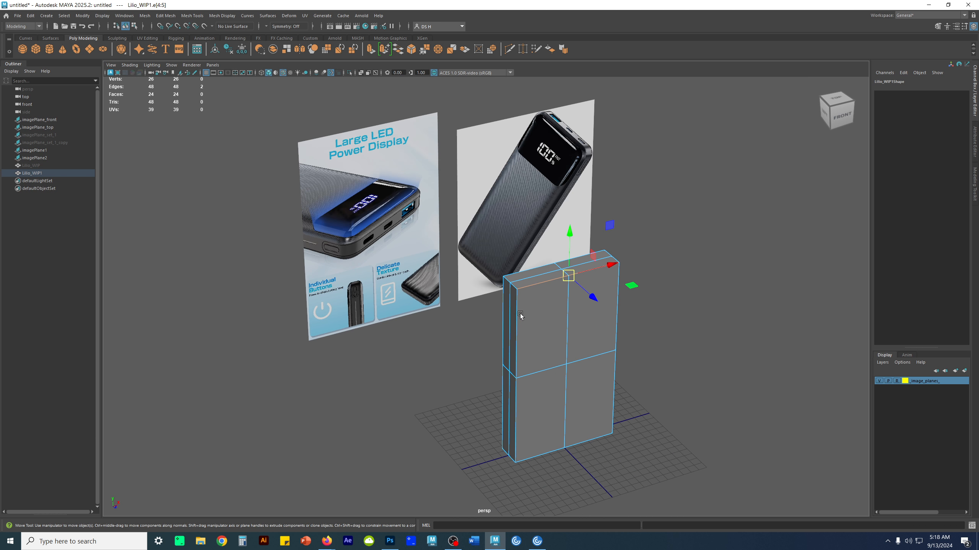
alt+middle_drag(520, 315, 524, 275)
shift+double_click(522, 273)
alt+drag(578, 310, 501, 276)
shift+double_click(408, 283)
alt+drag(406, 282, 578, 332)
shift+double_click(451, 309)
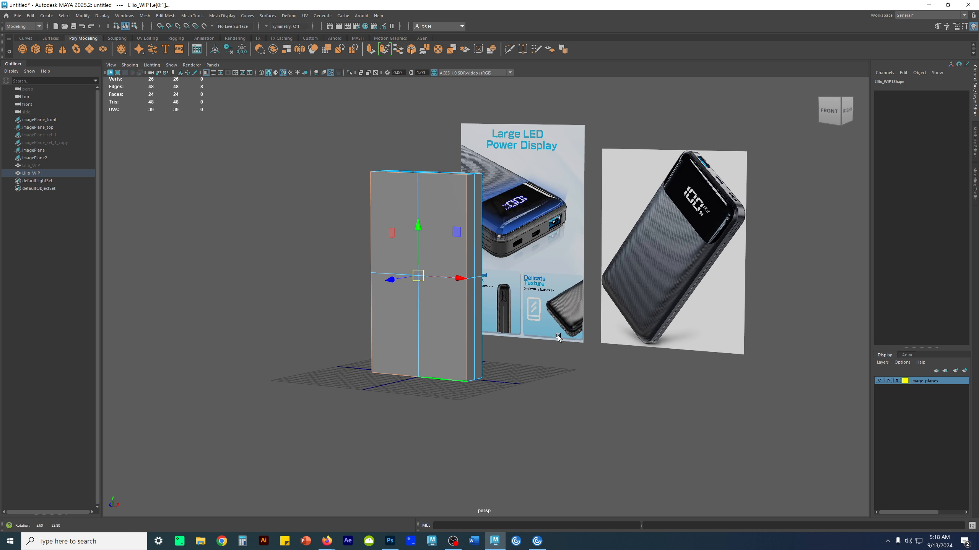
- Examine the rounded corners, side seam and lower end of the charger on the dark product reference image
alt+right_drag(780, 201, 808, 371)
alt+middle_drag(687, 230, 566, 298)
alt+right_drag(566, 299, 655, 224)
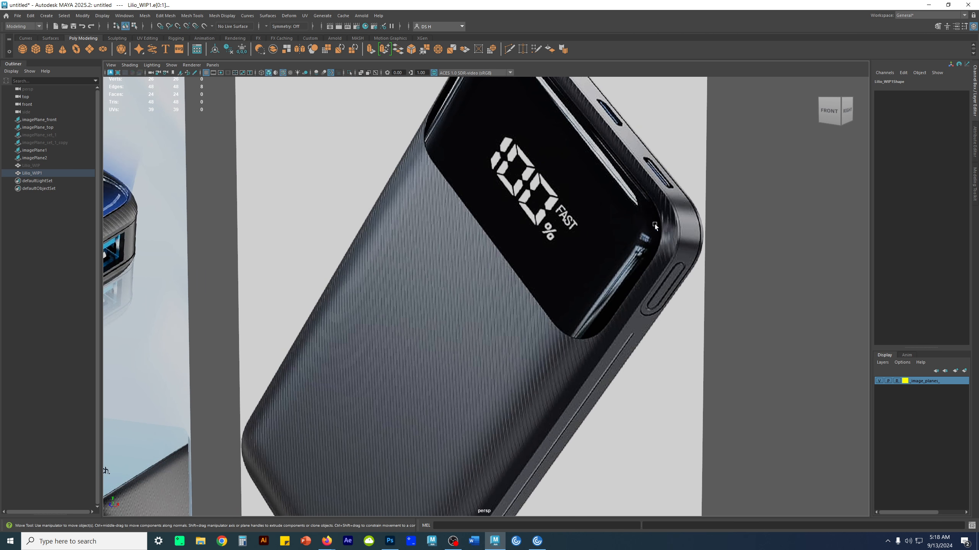
alt+middle_drag(684, 222, 604, 268)
alt+right_drag(604, 268, 691, 271)
alt+middle_drag(691, 270, 544, 295)
alt+right_drag(544, 294, 660, 314)
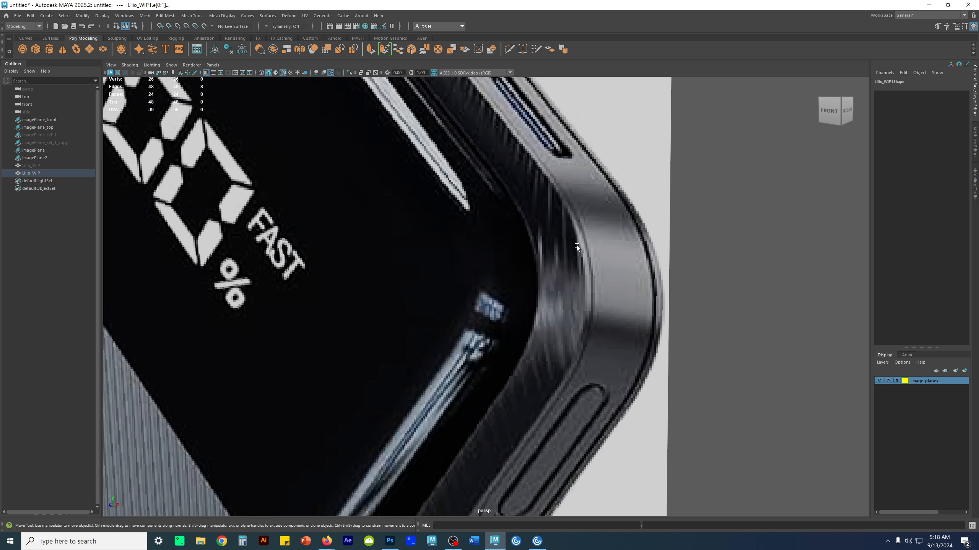
alt+right_drag(644, 266, 354, 292)
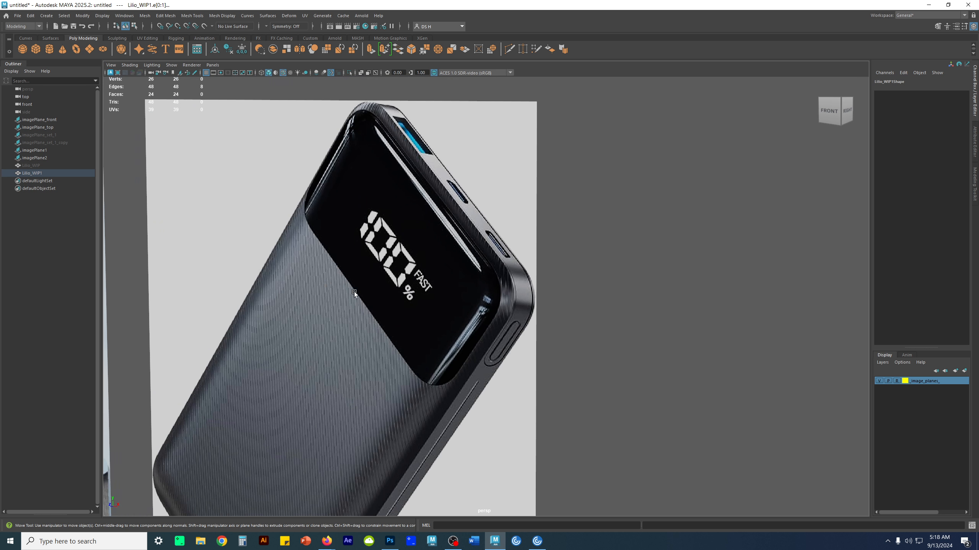
alt+middle_drag(401, 347, 428, 240)
alt+right_drag(428, 240, 490, 397)
alt+middle_drag(490, 397, 487, 344)
alt+middle_drag(392, 300, 372, 316)
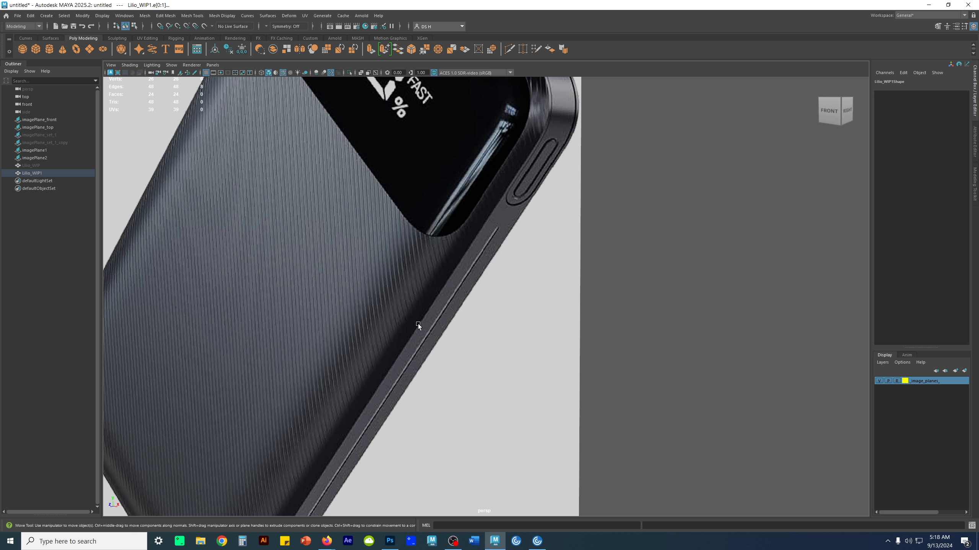
alt+middle_drag(409, 310, 514, 141)
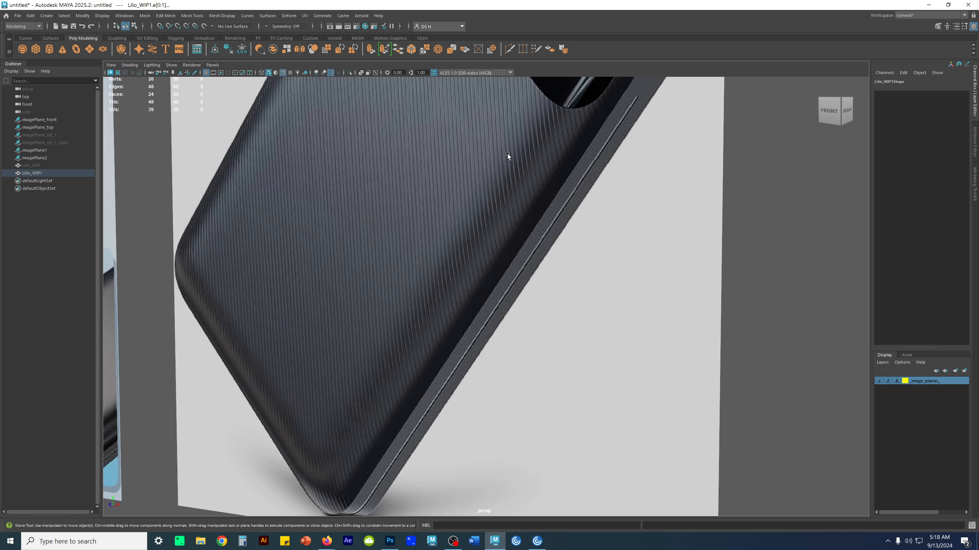
alt+middle_drag(434, 377, 422, 289)
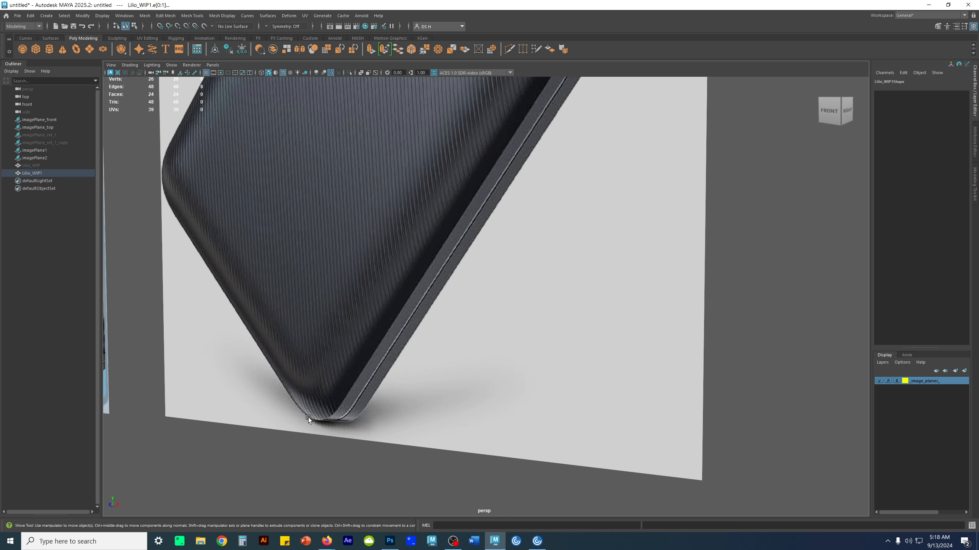
key(a)
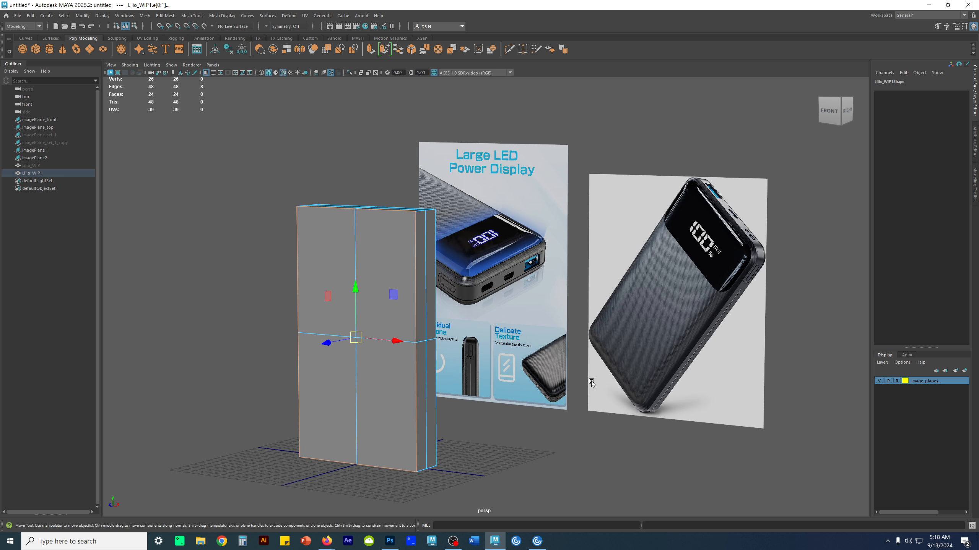
- Compare the rounded lower edge in the Delicate Texture reference picture with the dark product reference image
alt+right_drag(444, 299, 567, 378)
alt+middle_drag(568, 378, 481, 259)
alt+right_drag(481, 260, 693, 413)
alt+middle_drag(498, 340, 456, 293)
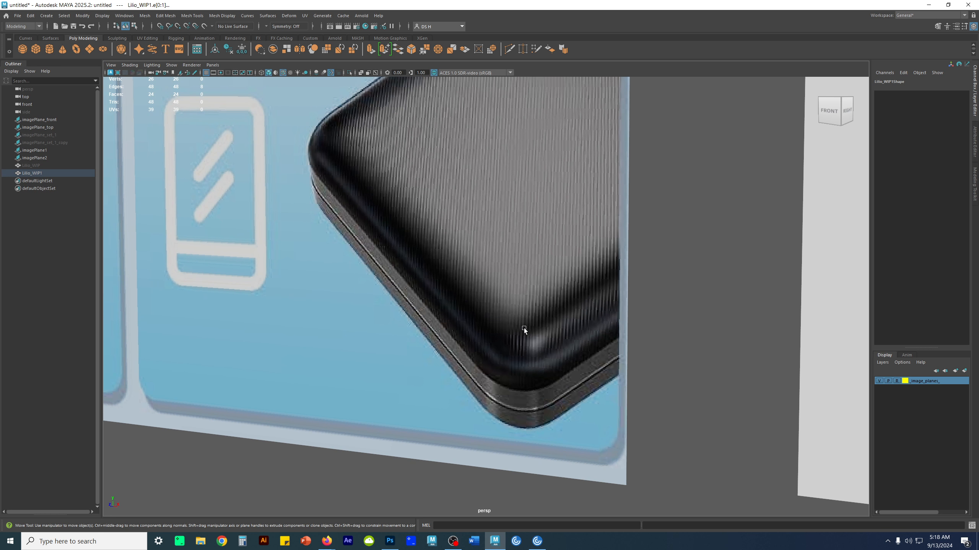
alt+right_drag(560, 346, 532, 346)
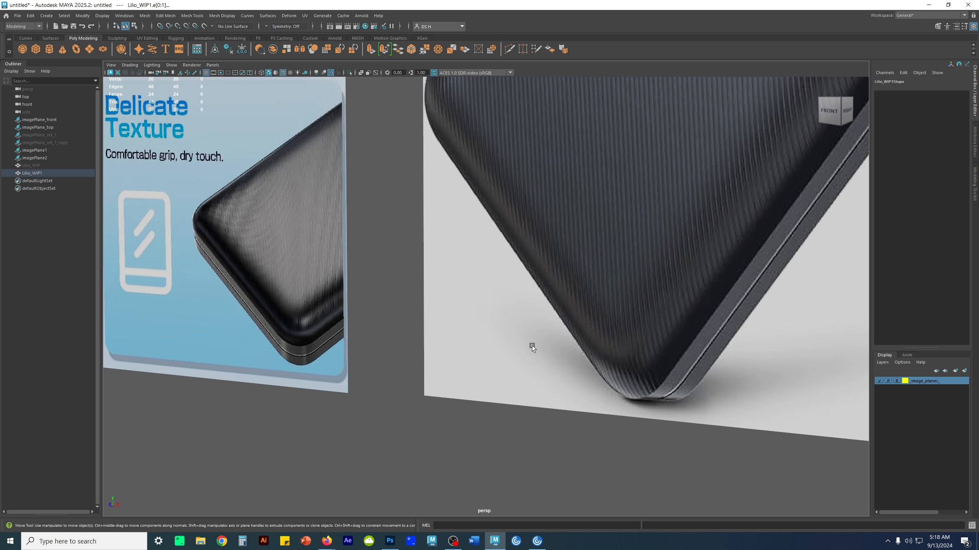
alt+right_drag(638, 379, 276, 316)
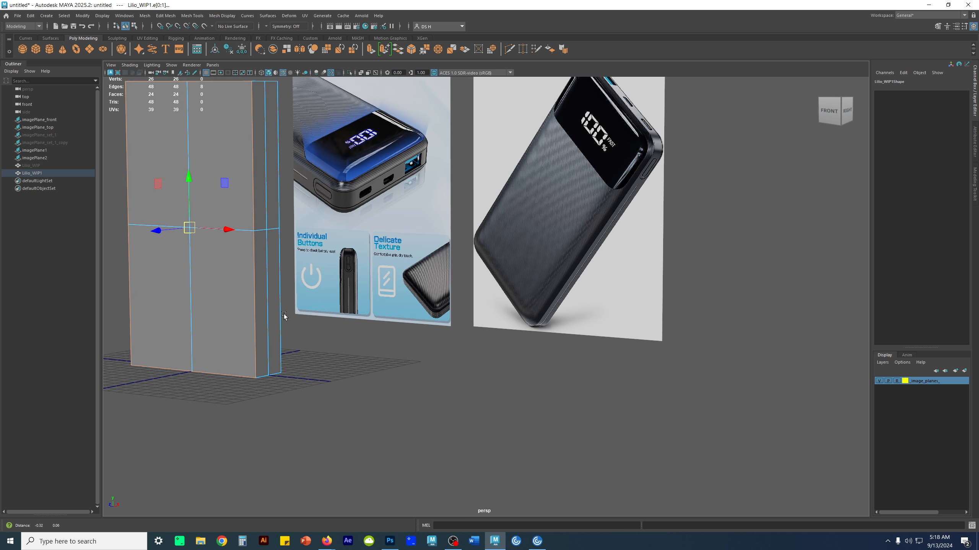
alt+middle_drag(275, 316, 295, 370)
- Bevel the selected border edges around the block's front face
alt+middle_drag(283, 152, 372, 265)
mouse_move(285, 264)
alt+right_down()
mouse_move(393, 329)
mouse_move(413, 323)
alt+right_up()
alt+middle_drag(413, 323, 528, 305)
alt+middle_drag(358, 294, 641, 308)
alt+right_drag(692, 370, 402, 342)
alt+middle_drag(402, 342, 467, 283)
alt+drag(468, 283, 441, 304)
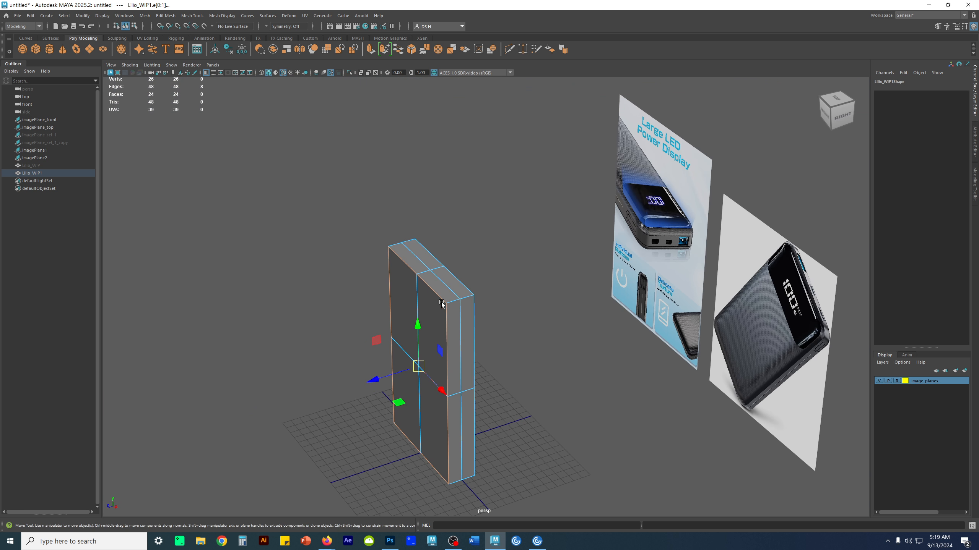
shift+right_drag(440, 189, 478, 192)
alt+drag(441, 299, 482, 293)
alt+right_drag(482, 293, 460, 293)
alt+drag(460, 293, 518, 294)
alt+middle_drag(519, 294, 519, 306)
alt+right_drag(441, 300, 479, 298)
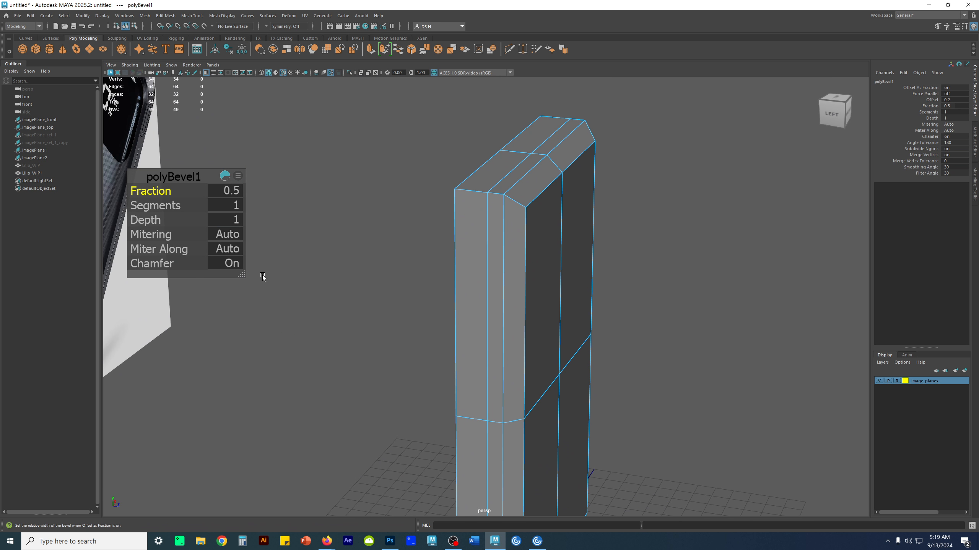
- Set the bevel to 4 segments and turn off the viewport grid
drag(156, 208, 167, 210)
alt+drag(582, 222, 485, 226)
click(206, 74)
- Examine the rounded profile of the bevelled edge from below and from the side
alt+middle_drag(485, 227, 371, 315)
alt+right_drag(370, 315, 506, 305)
alt+middle_drag(506, 308, 601, 269)
alt+right_drag(601, 269, 636, 254)
mouse_move(408, 238)
alt+mouse_down()
mouse_move(428, 238)
mouse_move(415, 244)
alt+mouse_up()
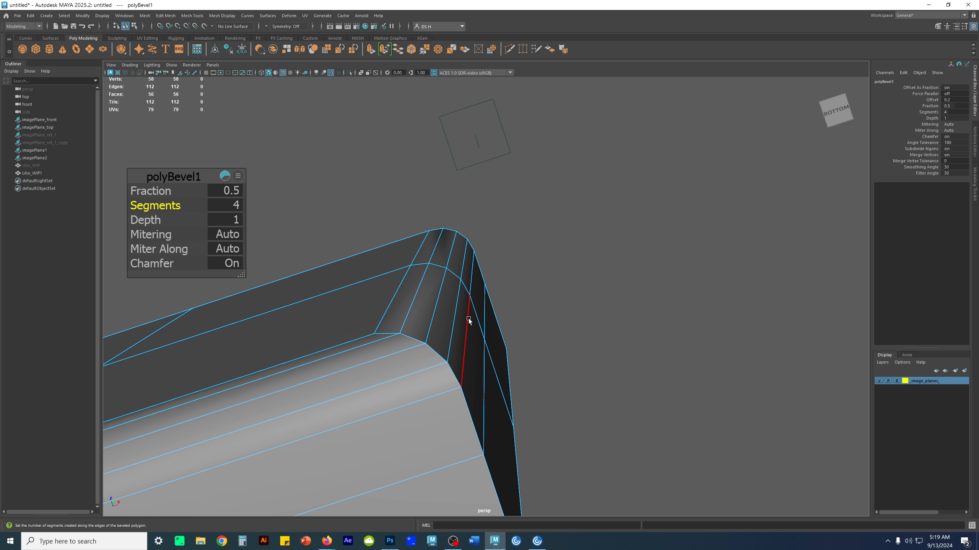
alt+drag(387, 284, 426, 392)
alt+middle_drag(426, 391, 420, 239)
alt+right_drag(420, 239, 423, 241)
alt+drag(424, 241, 441, 291)
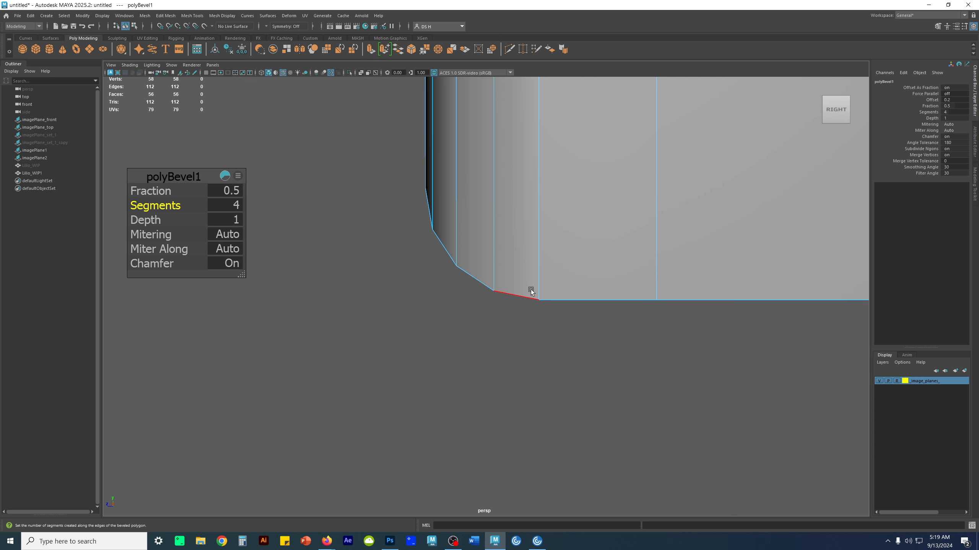
alt+drag(549, 287, 460, 347)
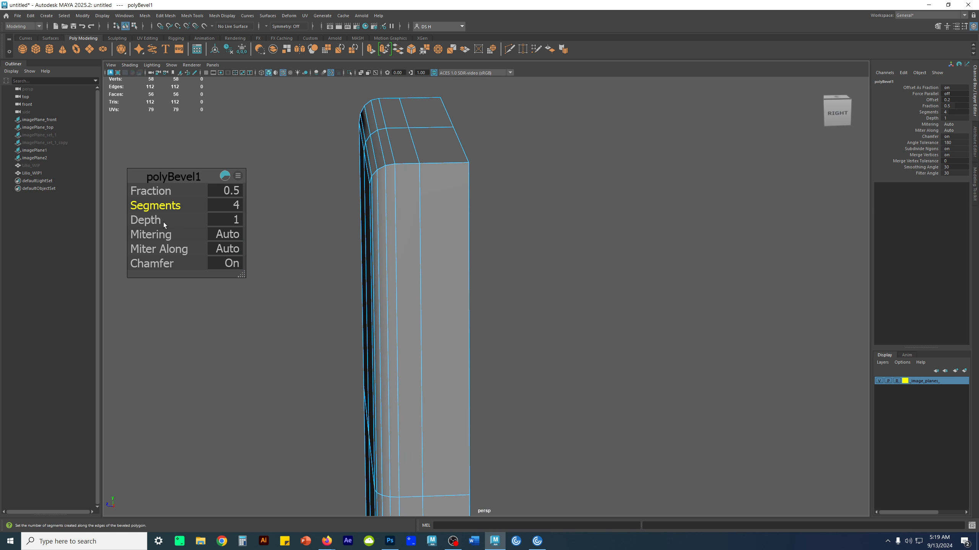
- Try a bevel fraction of 0.68 and check the rounded edge from several sides
drag(157, 193, 157, 194)
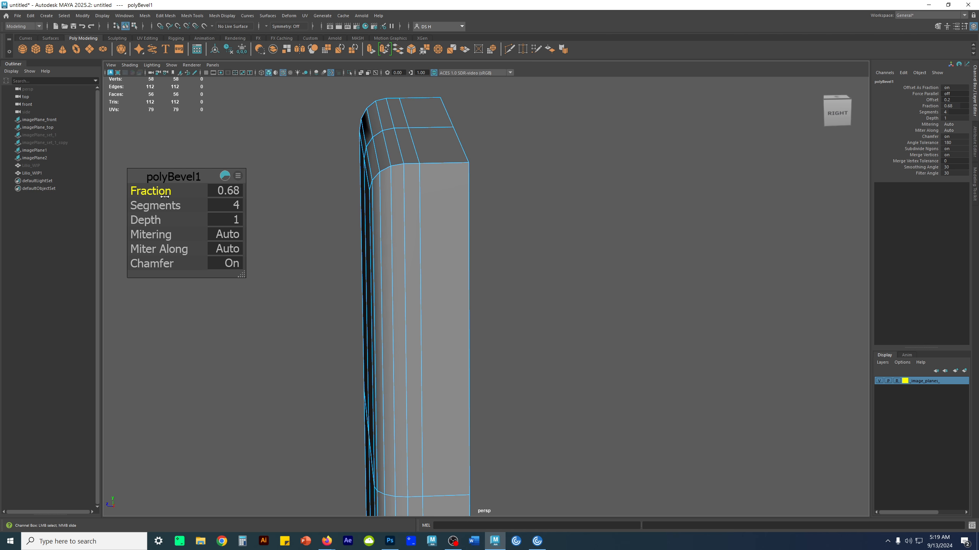
alt+drag(500, 269, 571, 262)
alt+right_drag(571, 263, 463, 247)
alt+drag(463, 247, 435, 250)
alt+middle_drag(579, 249, 685, 258)
alt+drag(685, 257, 579, 203)
alt+middle_drag(579, 204, 443, 257)
alt+right_drag(443, 257, 731, 297)
alt+middle_drag(609, 251, 451, 241)
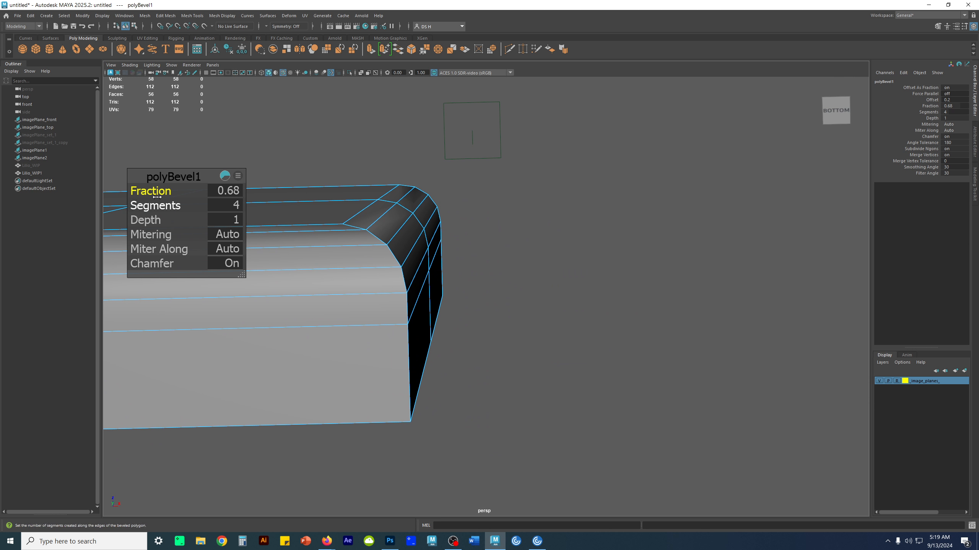
- Set the bevel fraction to 0.6, leave edge mode and deselect the block
click(222, 190)
text(.6)
key(Return)
click(662, 291)
right_drag(408, 251, 454, 222)
click(653, 258)
alt+drag(653, 259, 404, 331)
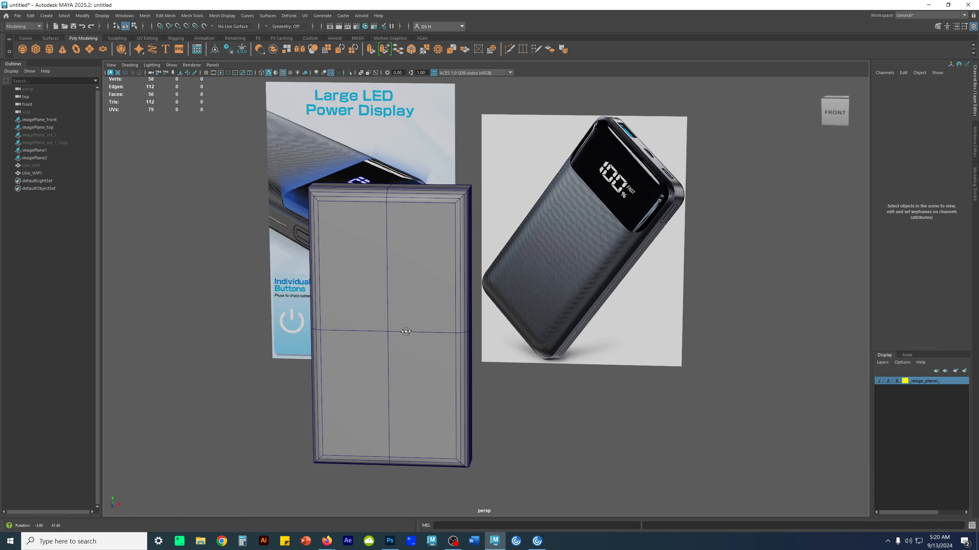
- Display the bevel settings of the Lilio_WIP1 block once more and return to the Move tool
click(416, 319)
key(t)
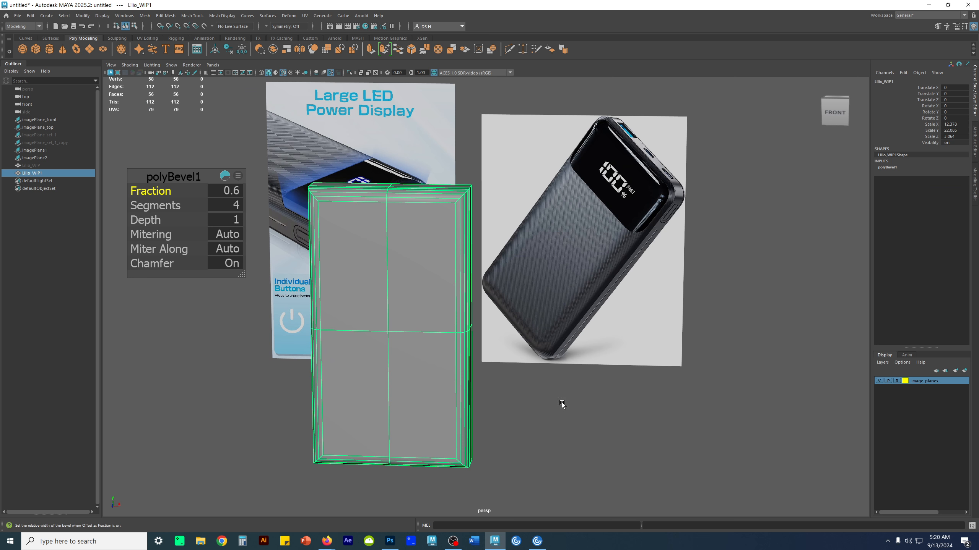
key(w)
click(692, 440)
click(437, 296)
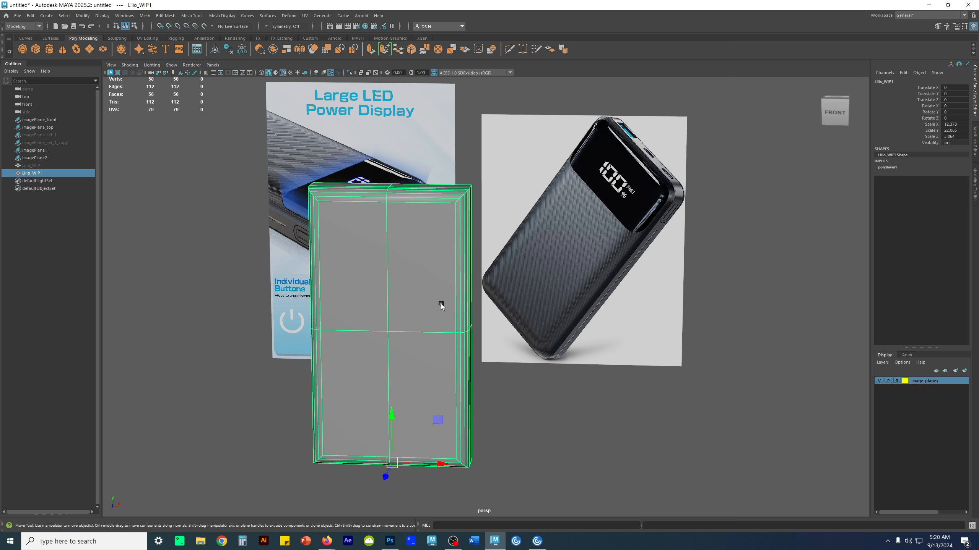
alt+middle_drag(440, 313, 471, 305)
mouse_move(471, 305)
alt+mouse_down()
mouse_move(384, 309)
mouse_move(454, 310)
mouse_move(459, 289)
mouse_move(450, 317)
mouse_move(467, 297)
mouse_move(475, 315)
alt+mouse_up()
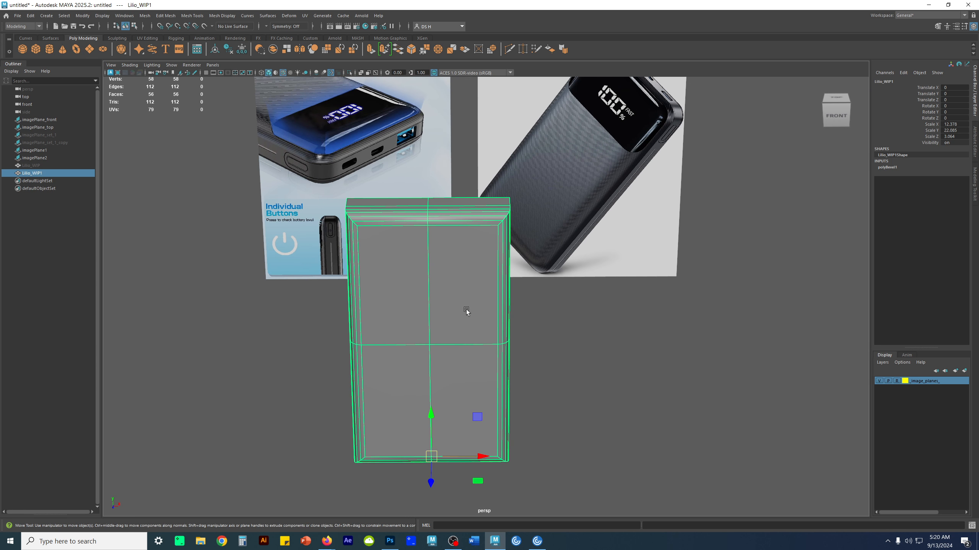
- Hide the bevelled Lilio_WIP1 block as a backup and make a visible duplicate of it to continue on
key(ctrl+h)
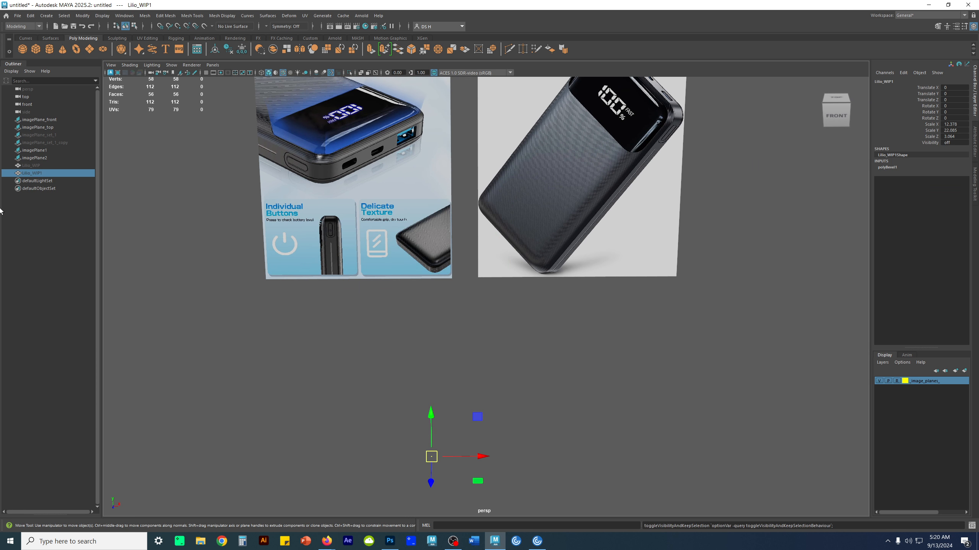
click(54, 275)
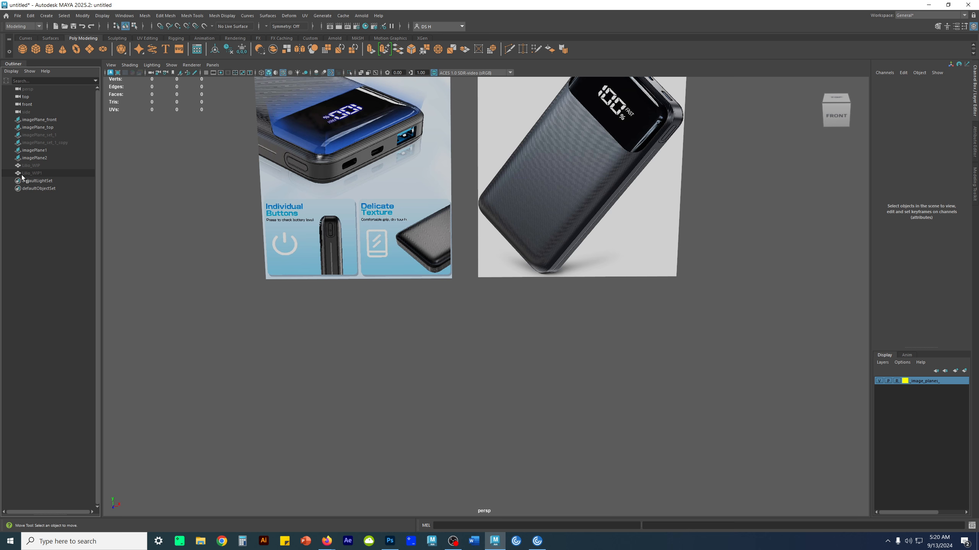
click(33, 174)
alt+middle_drag(489, 338, 475, 327)
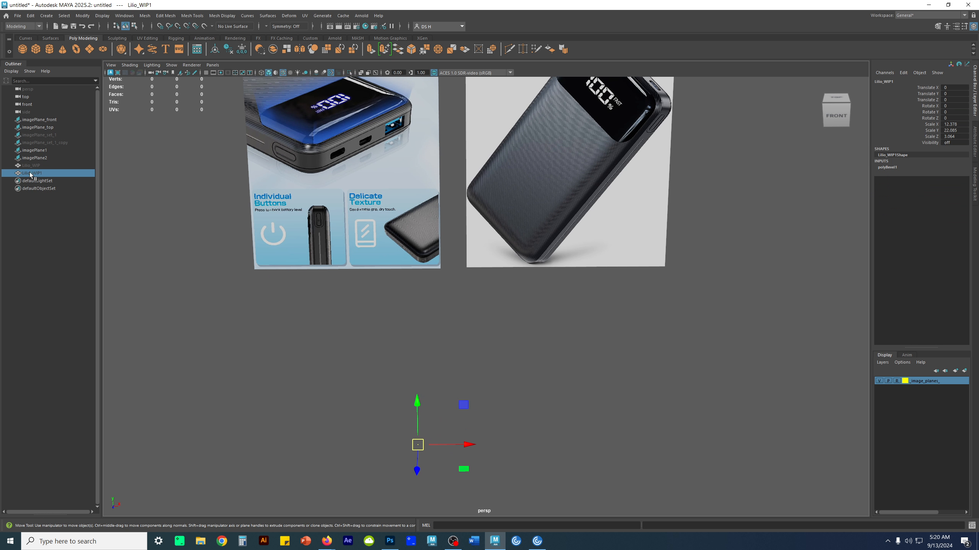
key(ctrl+d)
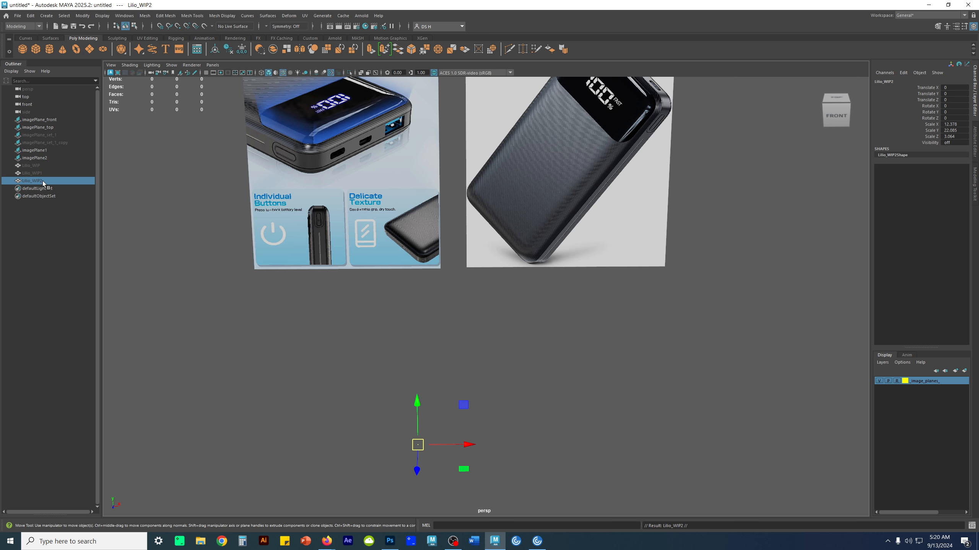
key(shift+h)
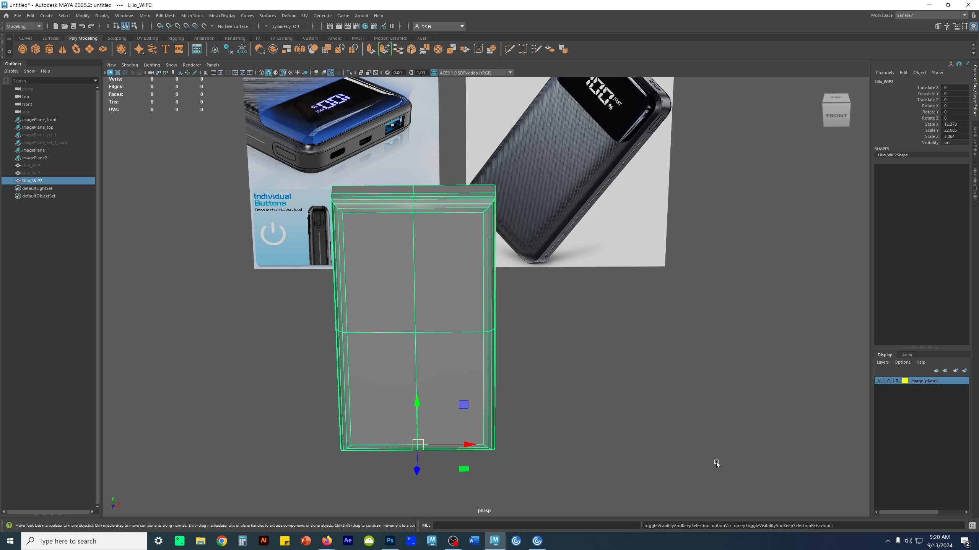
click(702, 473)
alt+drag(679, 442, 540, 339)
click(306, 313)
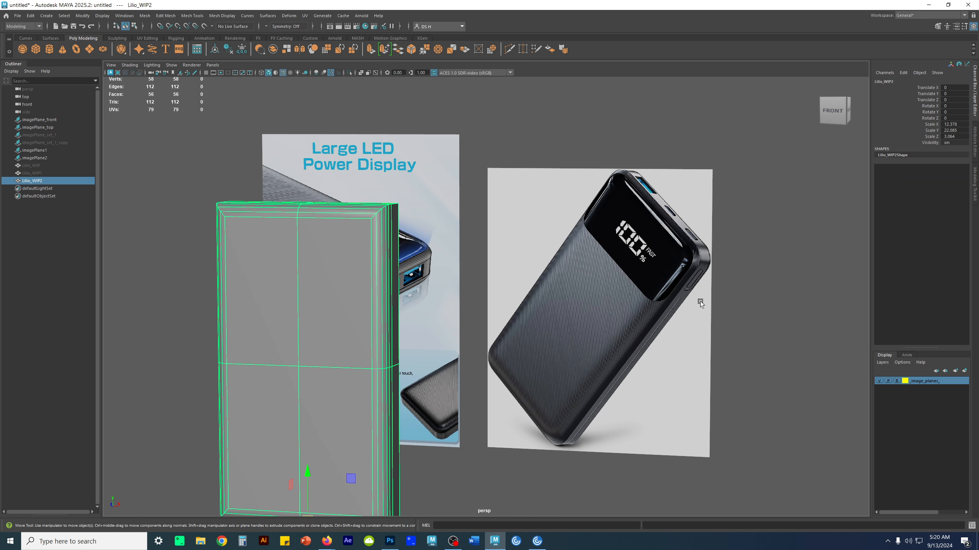
- Switch to the SyncSketch page in the browser and examine the rounded edges near the button in the IMG_4443 side photo
alt+drag(624, 306, 677, 327)
alt+right_drag(677, 327, 570, 317)
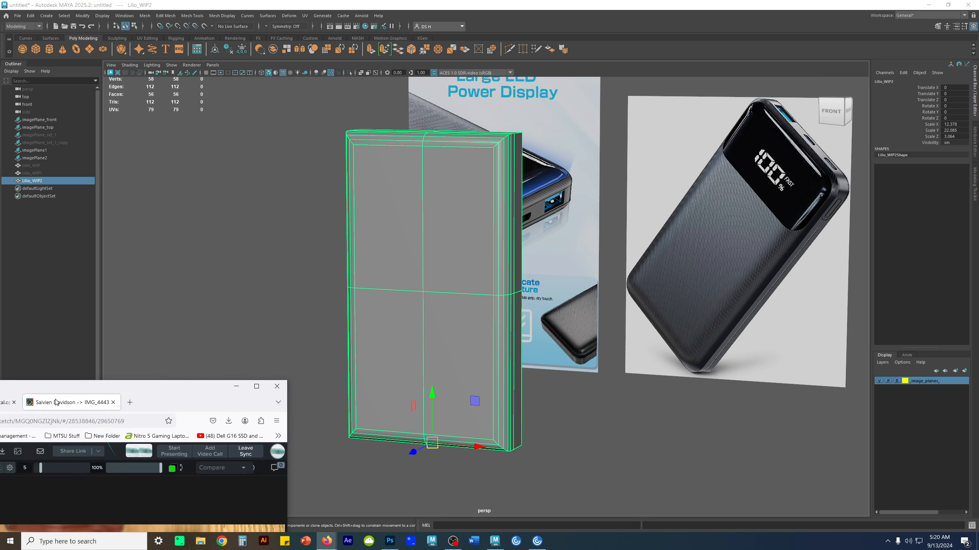
click(327, 541)
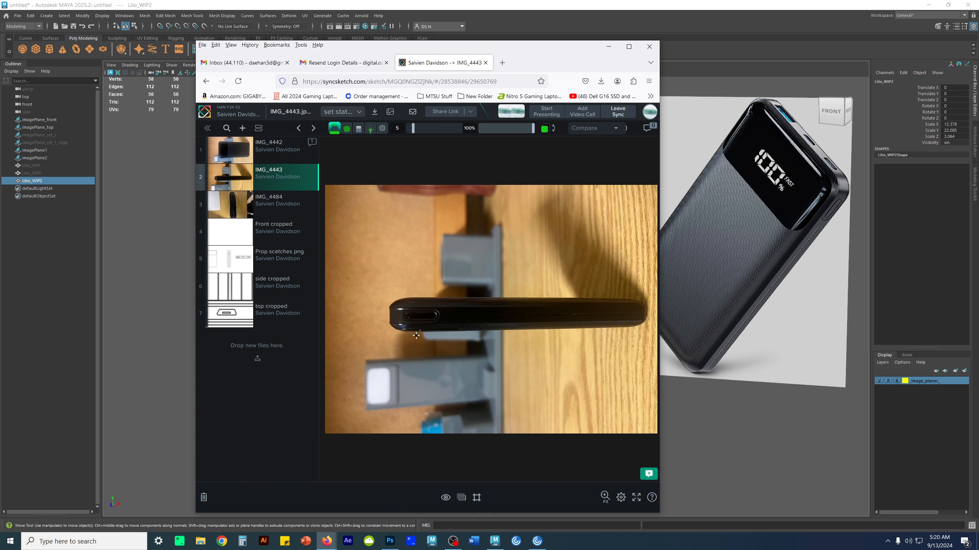
scroll(416, 335, up, 4)
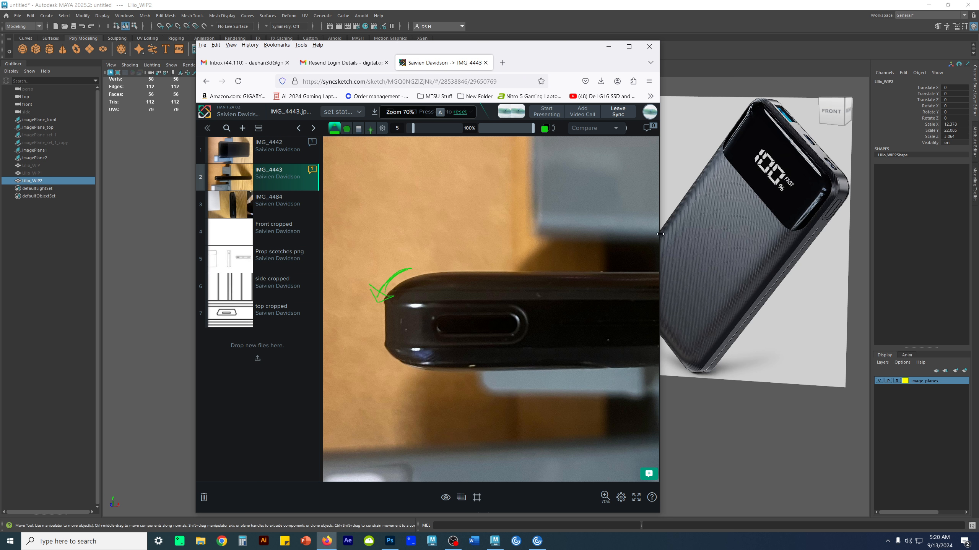
drag(663, 237, 952, 220)
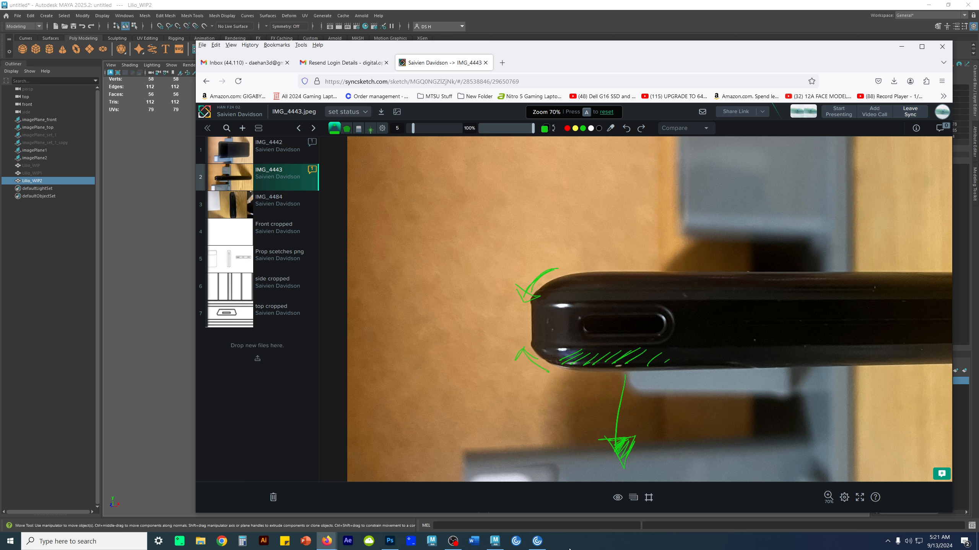
scroll(593, 447, down, 2)
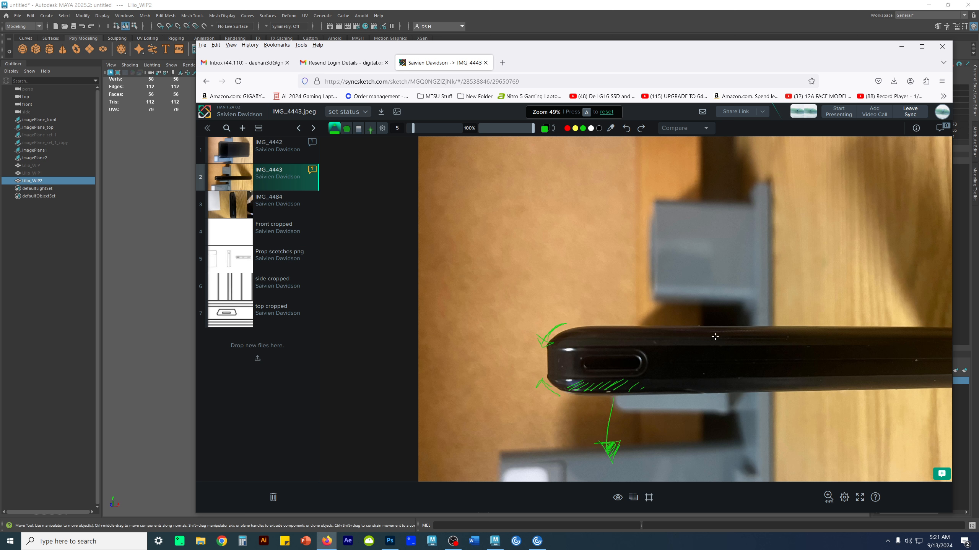
scroll(740, 408, down, 2)
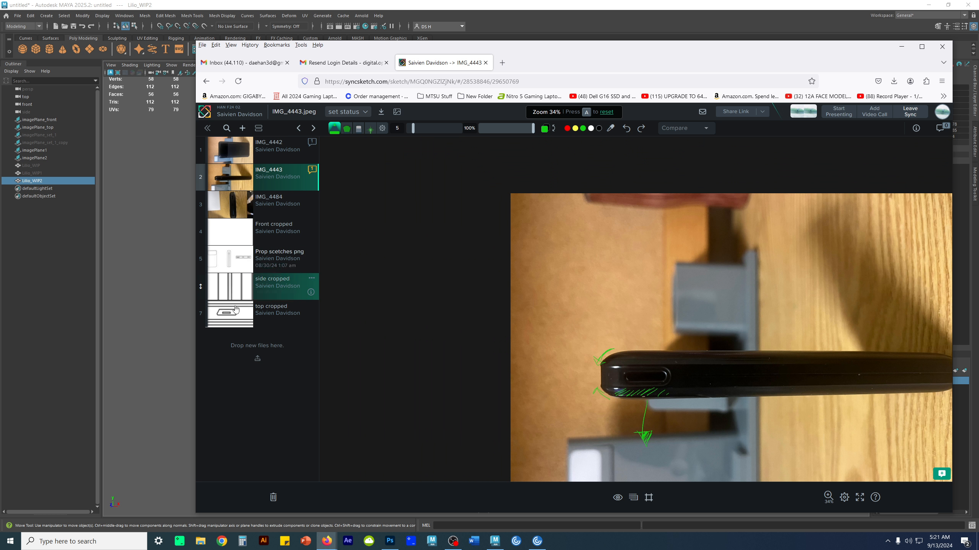
drag(538, 53, 0, 35)
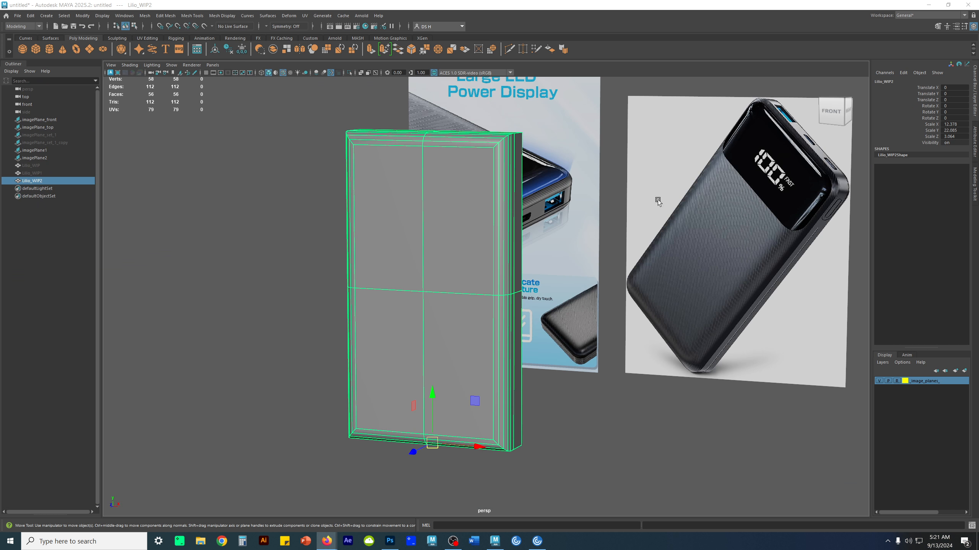
- Select the outer edges around the back of the Lilio_WIP2 block and bevel them with a fraction of 0.5
alt+drag(657, 199, 537, 297)
alt+middle_drag(463, 290, 542, 255)
alt+drag(542, 256, 505, 262)
alt+middle_drag(464, 243, 524, 304)
alt+right_drag(525, 305, 549, 287)
alt+middle_drag(549, 287, 555, 354)
alt+right_drag(555, 354, 701, 356)
right_drag(534, 330, 533, 297)
double_click(525, 303)
alt+drag(559, 382, 573, 343)
shift+double_click(500, 259)
alt+middle_drag(530, 478, 528, 398)
alt+drag(529, 397, 756, 360)
shift+double_click(530, 318)
alt+middle_drag(755, 360, 480, 380)
alt+drag(480, 379, 532, 309)
shift+right_drag(622, 219, 663, 217)
alt+drag(624, 226, 568, 302)
alt+right_drag(568, 301, 694, 336)
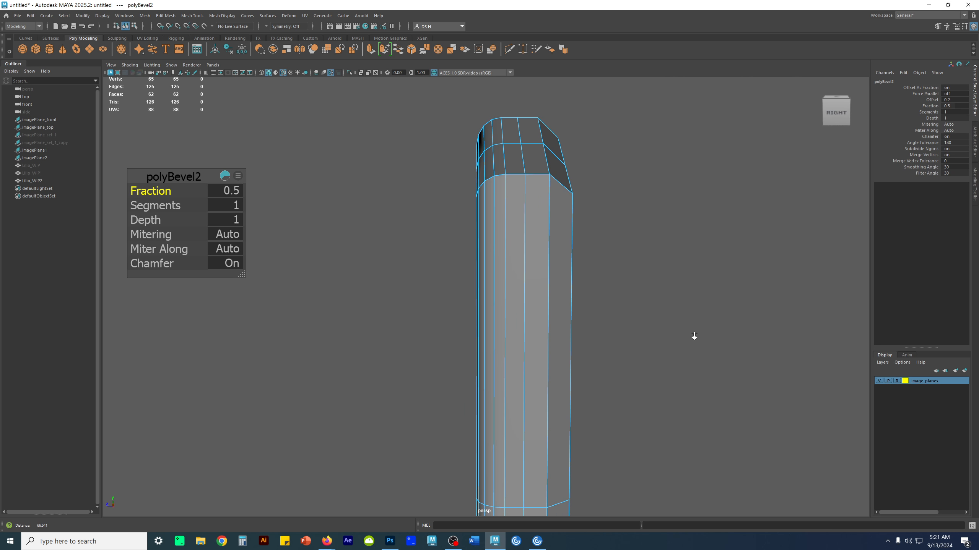
- Set the back-edge bevel of the Lilio_WIP2 block to 4 segments, keeping its fraction at 0.5
alt+drag(622, 328, 600, 325)
alt+drag(527, 288, 501, 293)
drag(158, 191, 164, 192)
key(ctrl+z)
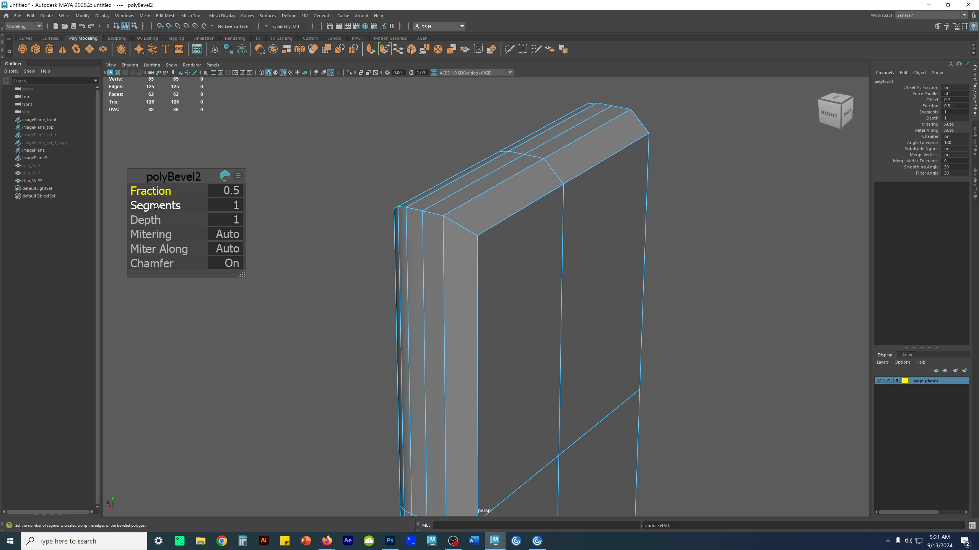
click(224, 206)
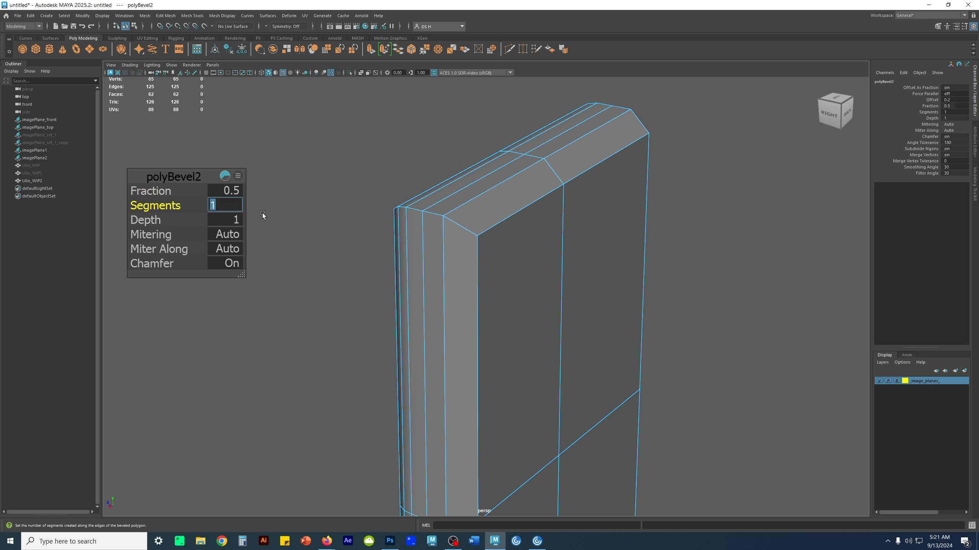
text(4)
key(Return)
- Leave edge mode and examine the rounded front and back edges of the Lilio_WIP2 block from several sides
click(788, 386)
alt+drag(606, 325, 496, 301)
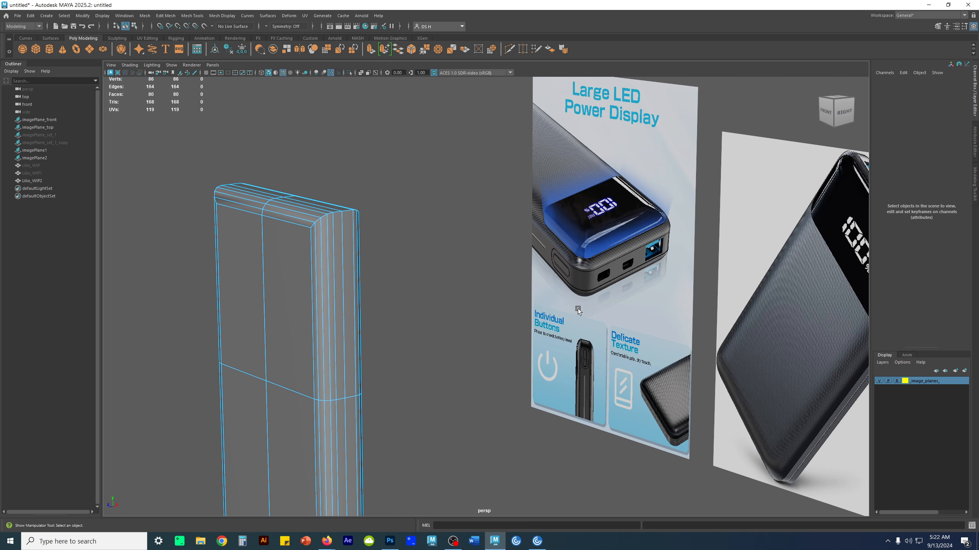
alt+middle_drag(366, 282, 431, 281)
alt+drag(431, 280, 370, 272)
click(478, 216)
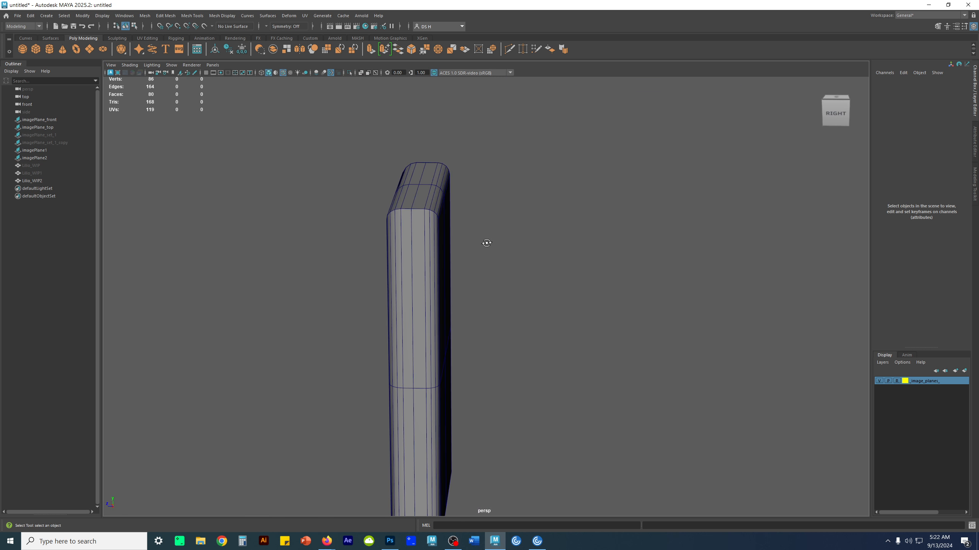
alt+drag(481, 242, 518, 242)
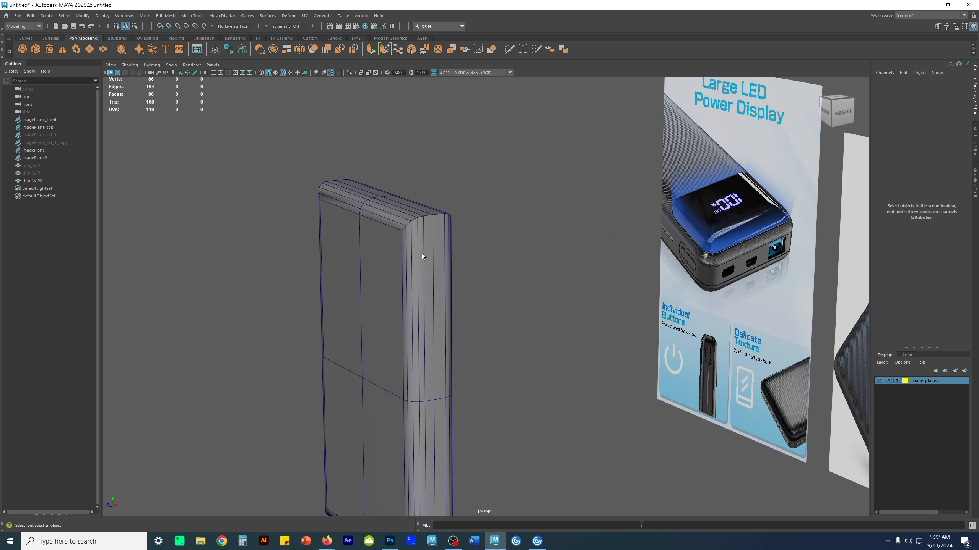
alt+drag(428, 251, 531, 242)
alt+drag(488, 272, 454, 269)
click(487, 266)
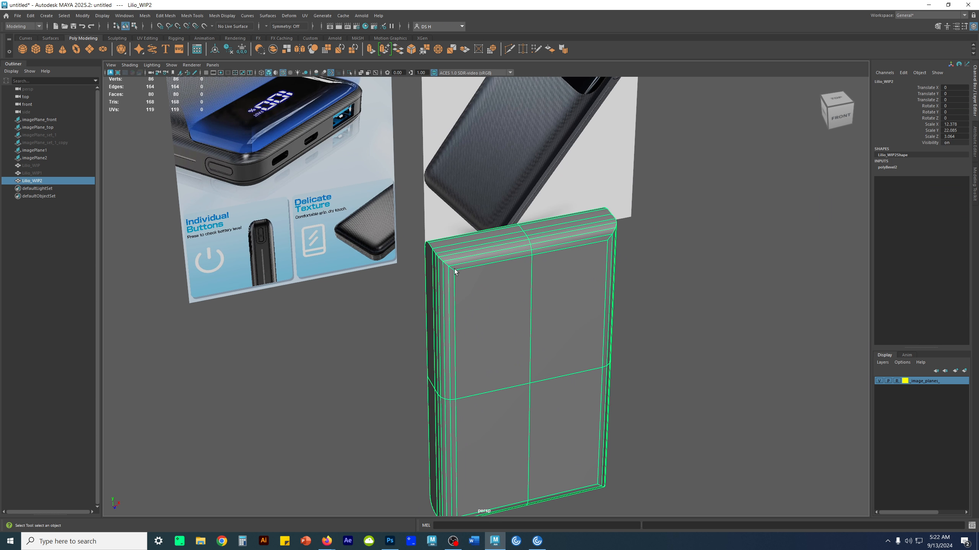
- Unhide the Lilio_WIP1 backup and move it along X to about -19.17, beside the Lilio_WIP2 block
click(53, 173)
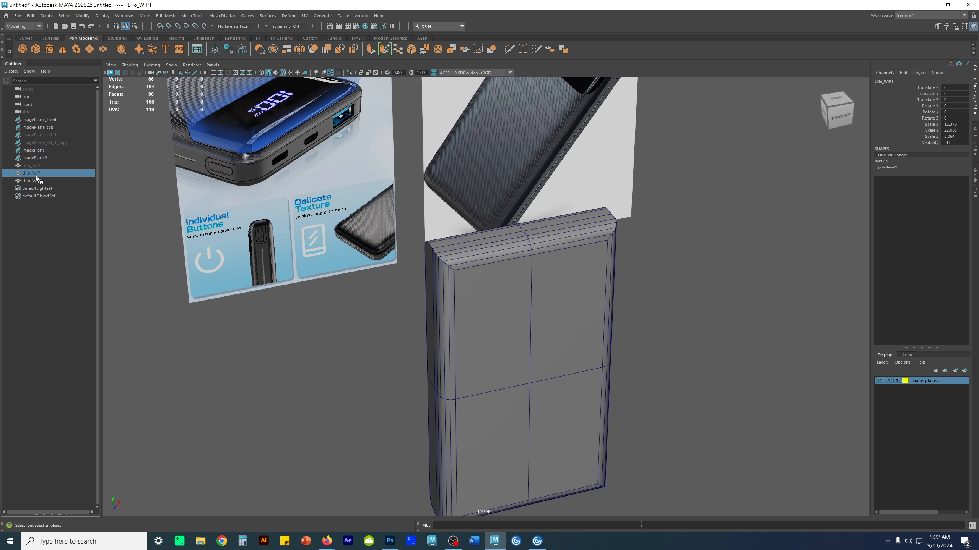
key(w)
alt+drag(395, 327, 384, 259)
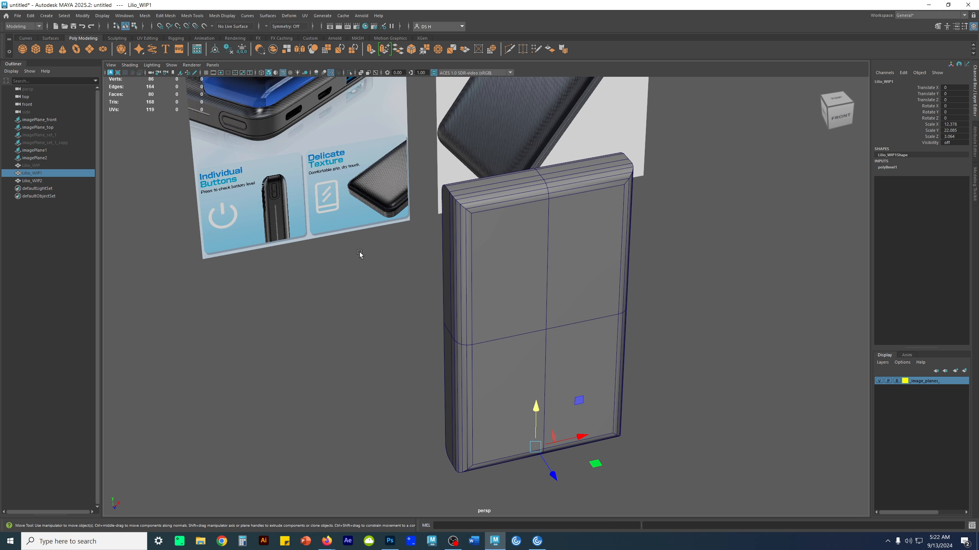
key(h)
drag(594, 439, 308, 463)
alt+drag(398, 361, 599, 284)
alt+drag(518, 310, 502, 306)
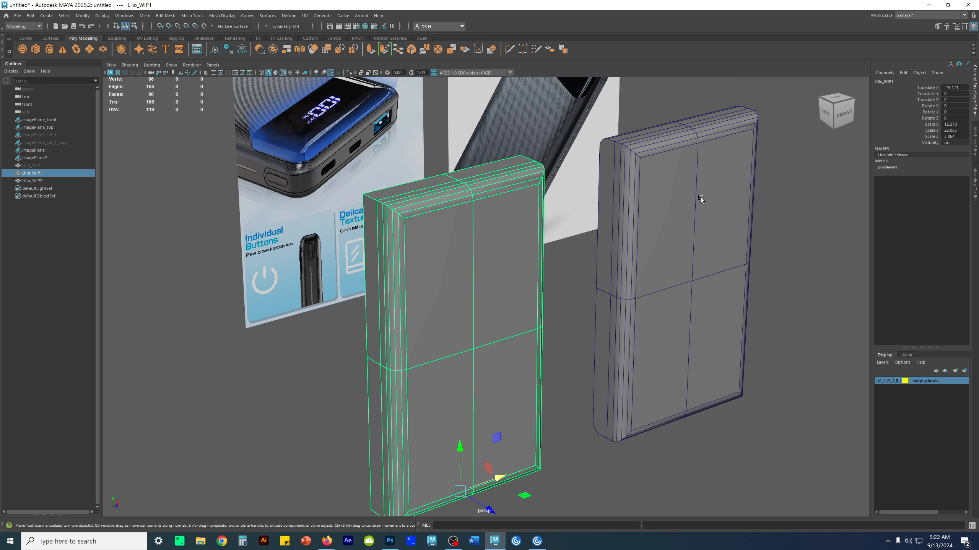
- Set the front-edge bevel fraction of the Lilio_WIP1 block to 0.5
click(656, 211)
click(422, 247)
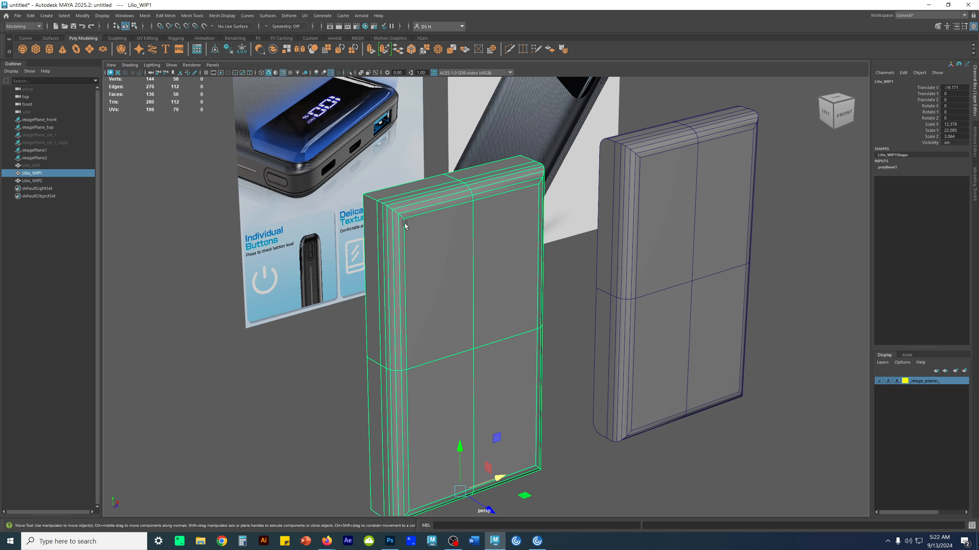
click(887, 168)
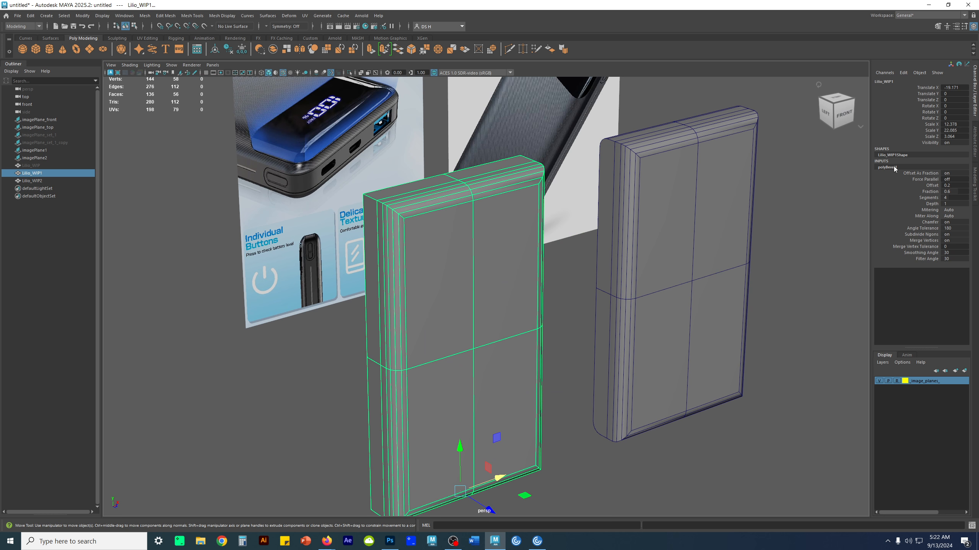
alt+drag(613, 312, 606, 311)
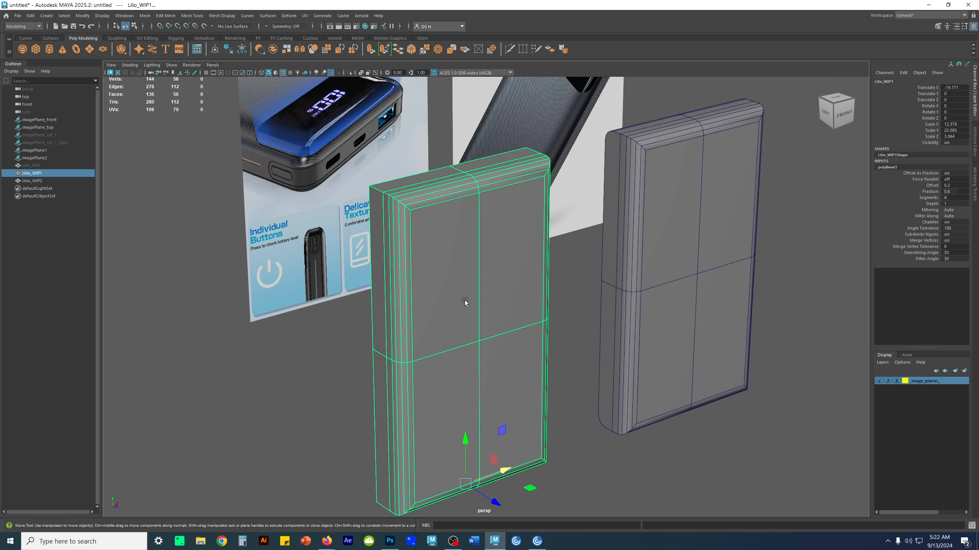
key(t)
drag(204, 178, 246, 189)
click(272, 205)
text(.5)
key(Return)
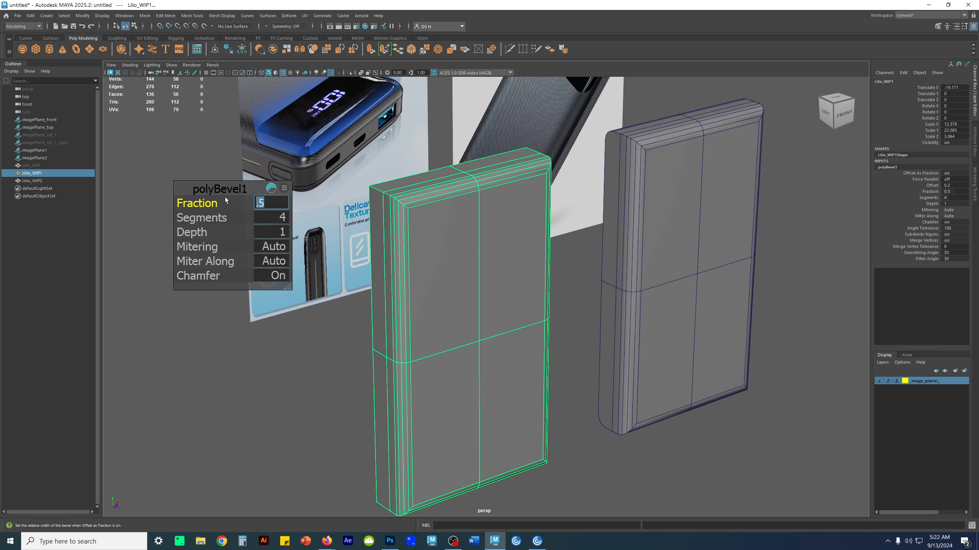
- Compare the bevelled edges of the Lilio_WIP1 and Lilio_WIP2 blocks with each other and with the reference images
click(565, 257)
alt+drag(566, 257, 574, 123)
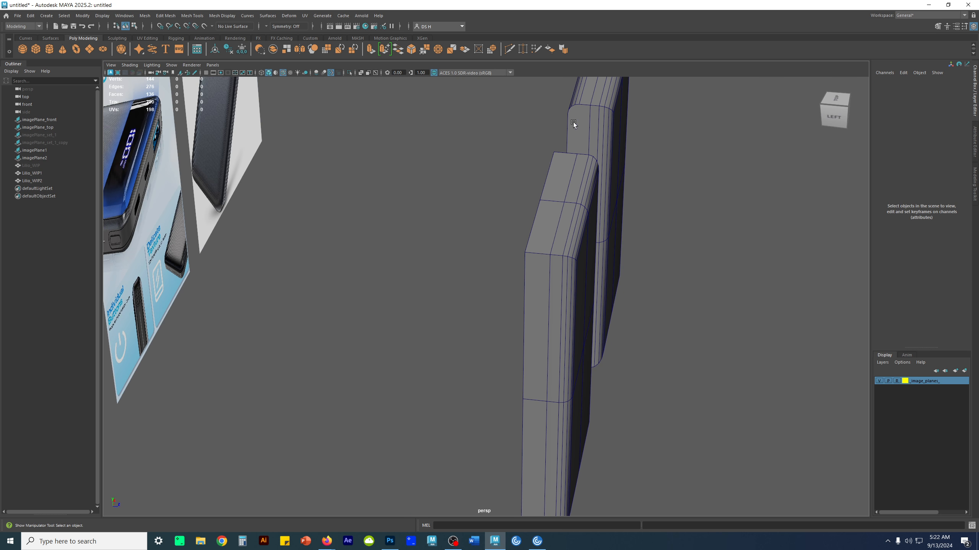
click(542, 259)
alt+drag(612, 277, 514, 214)
click(602, 256)
click(437, 192)
alt+drag(621, 244, 634, 258)
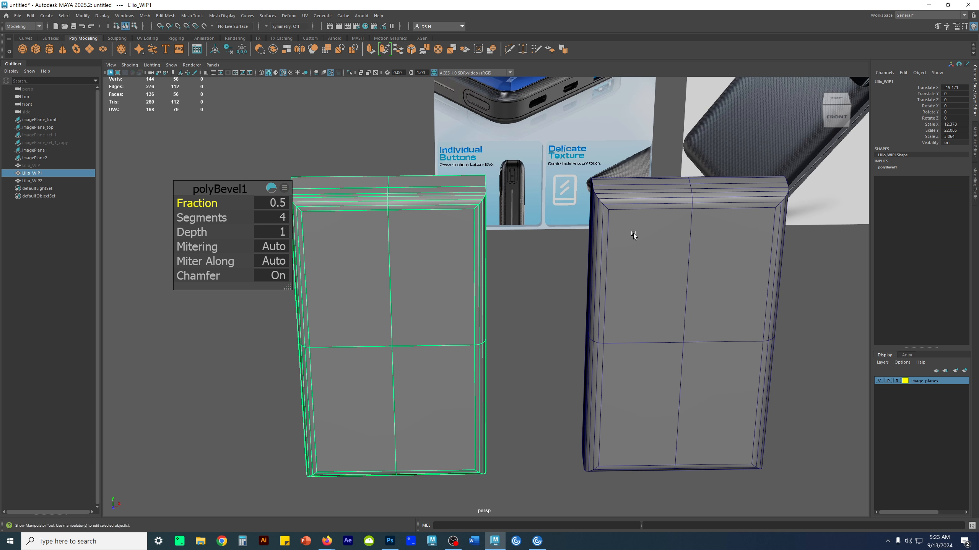
alt+drag(630, 234, 510, 217)
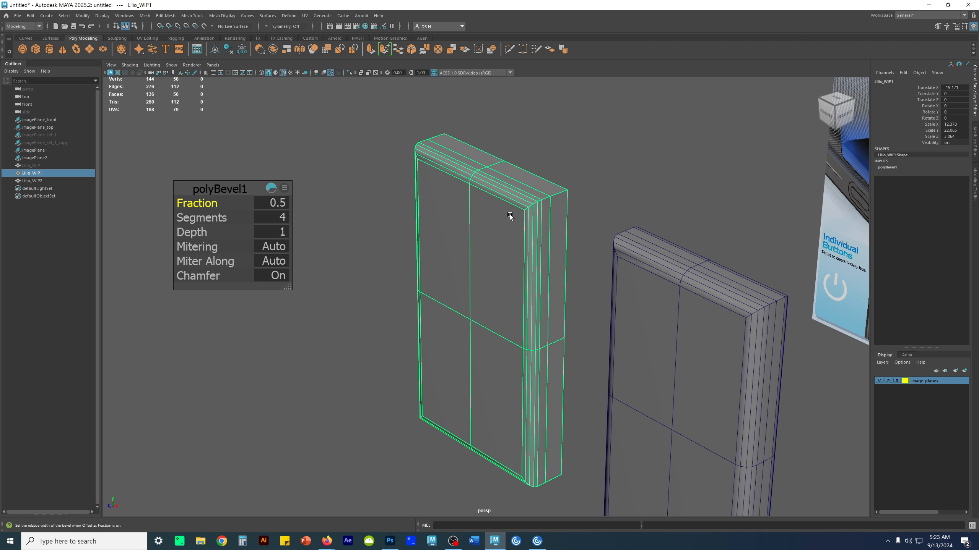
alt+drag(279, 216, 601, 320)
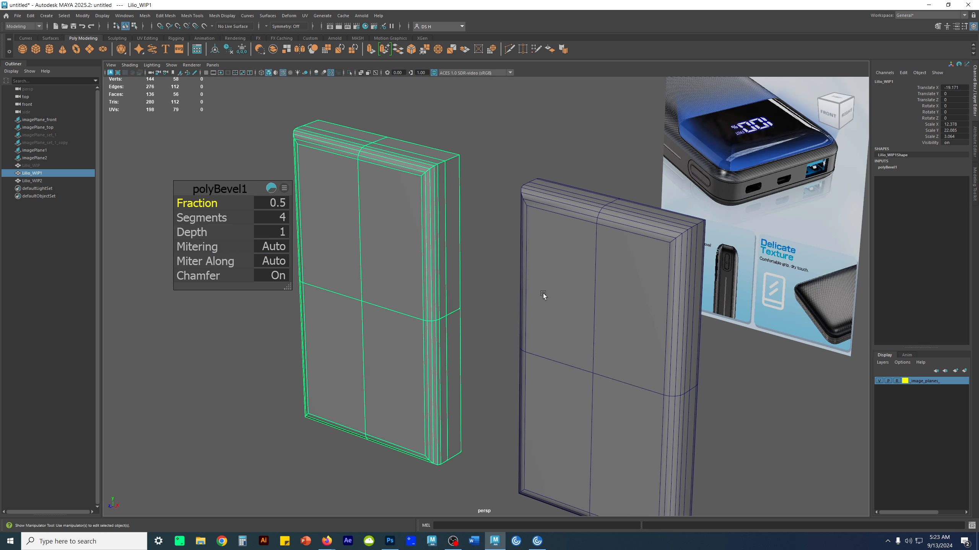
alt+drag(430, 196, 447, 266)
alt+right_drag(447, 266, 661, 341)
alt+right_drag(471, 292, 247, 314)
alt+drag(328, 310, 425, 316)
alt+middle_drag(425, 317, 304, 289)
alt+right_drag(328, 291, 430, 305)
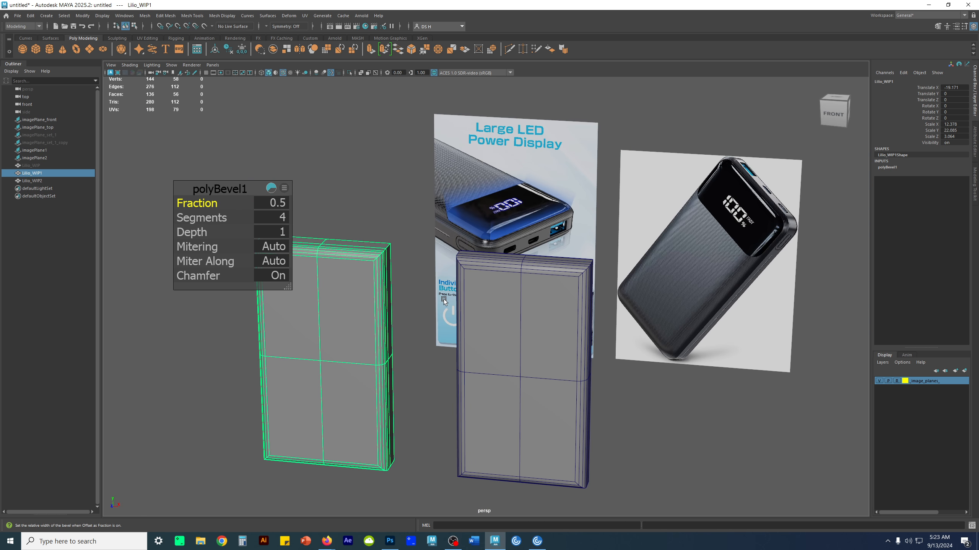
- Delete the Lilio_WIP2 block and set the Translate X of the Lilio_WIP1 block to 0
click(515, 346)
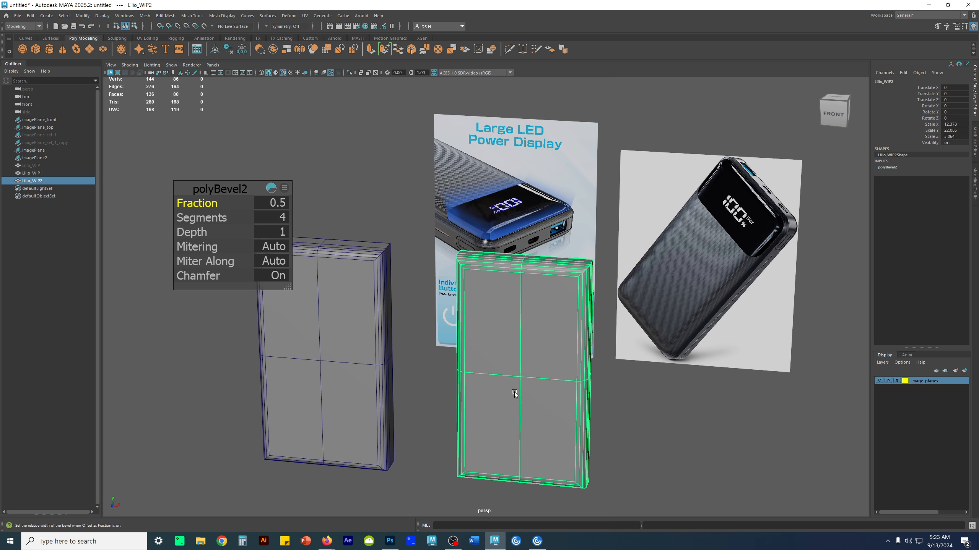
key(Delete)
click(313, 300)
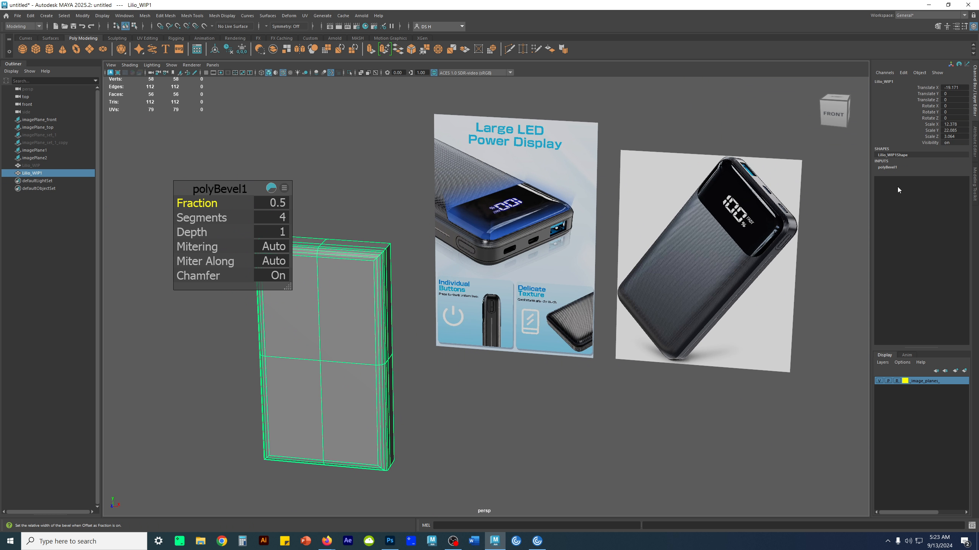
click(961, 89)
text(0)
key(Return)
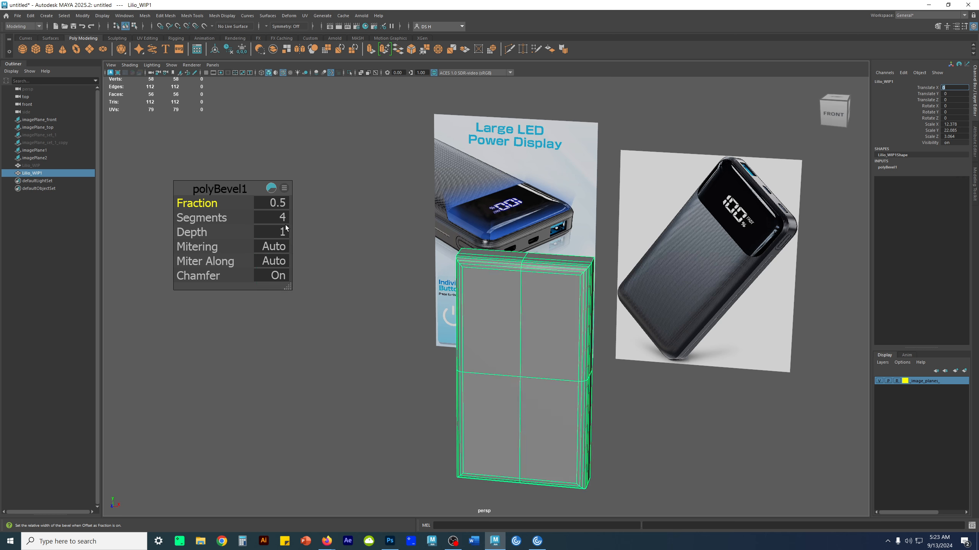
- Examine the unbevelled back edges and rounded front edges of the Lilio_WIP1 block, switching to edge mode
alt+drag(392, 281, 572, 336)
alt+right_drag(572, 337, 654, 333)
alt+drag(550, 328, 693, 316)
alt+middle_drag(692, 317, 565, 444)
alt+right_drag(564, 443, 727, 441)
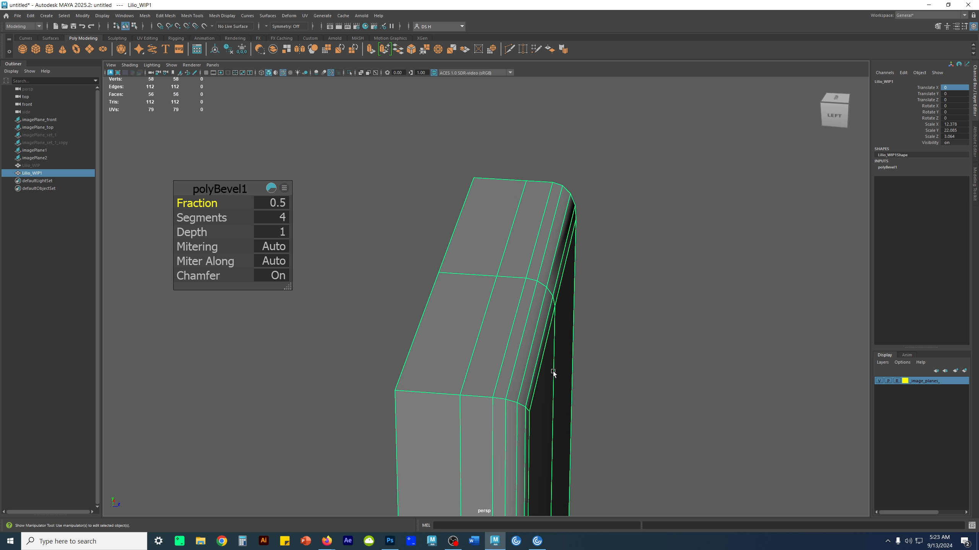
alt+right_drag(553, 372, 460, 373)
alt+middle_drag(460, 374, 551, 339)
alt+right_drag(551, 340, 628, 339)
right_drag(520, 359, 526, 327)
alt+drag(531, 325, 574, 330)
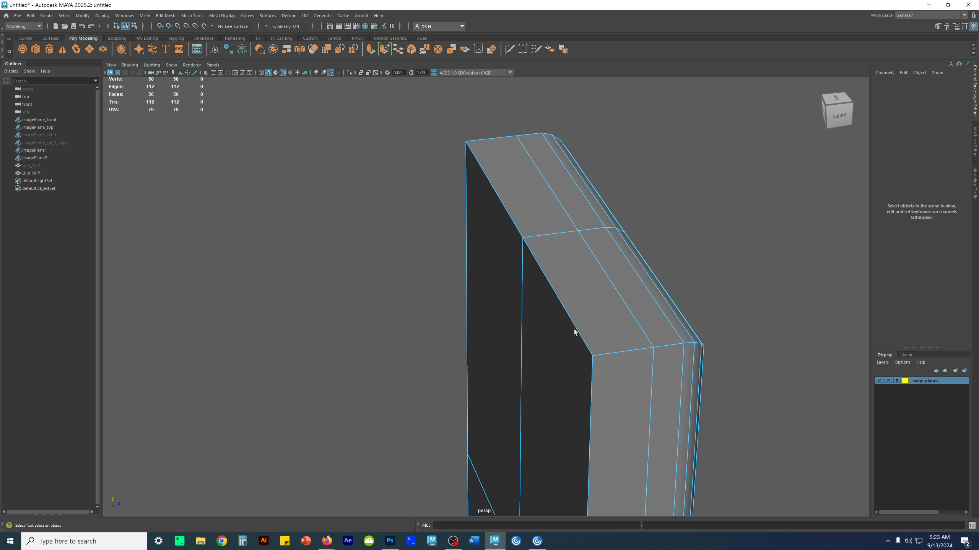
alt+drag(566, 331, 409, 365)
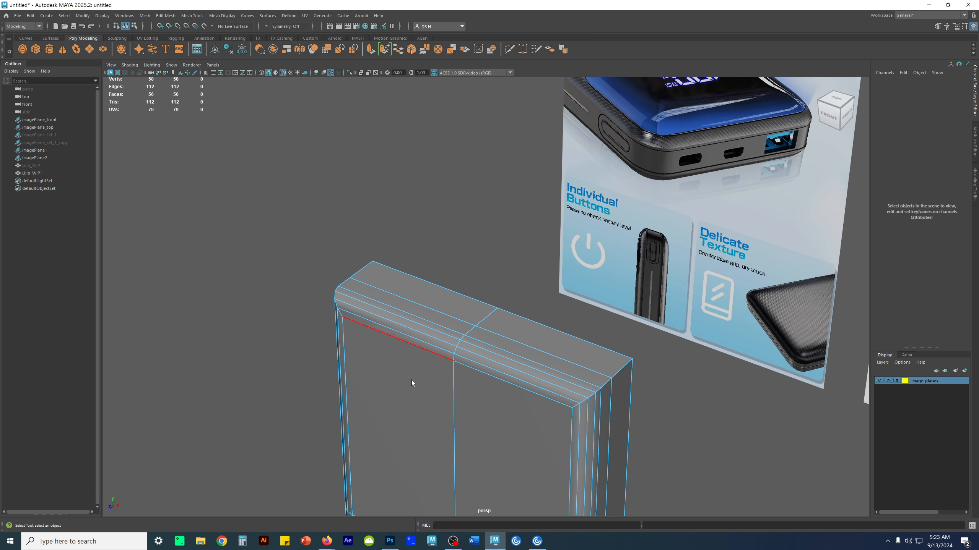
- Duplicate the Lilio_WIP1 block in object mode and hide the original as a backup, leaving the copy selected
right_drag(411, 380, 478, 332)
alt+right_drag(504, 322, 432, 320)
alt+middle_drag(570, 378, 558, 273)
key(w)
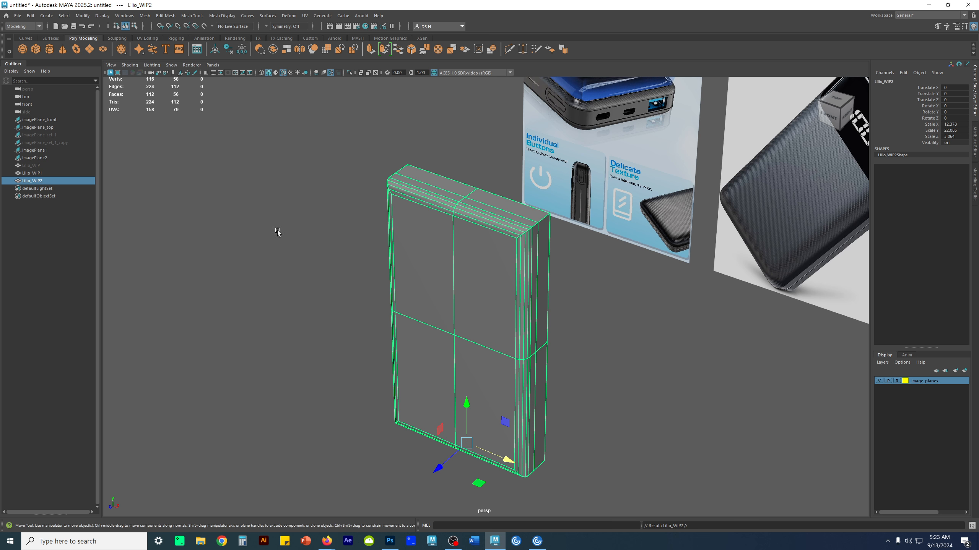
click(50, 174)
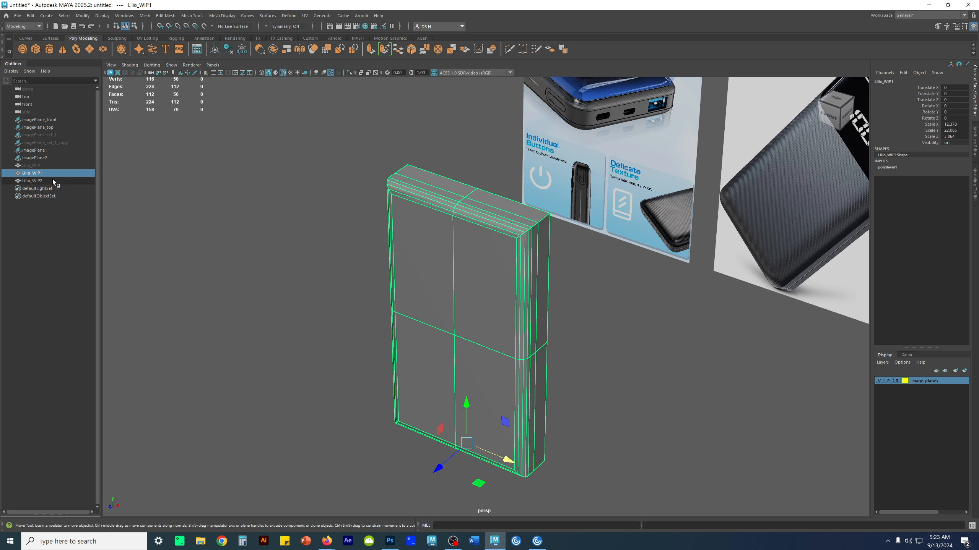
key(h)
click(23, 180)
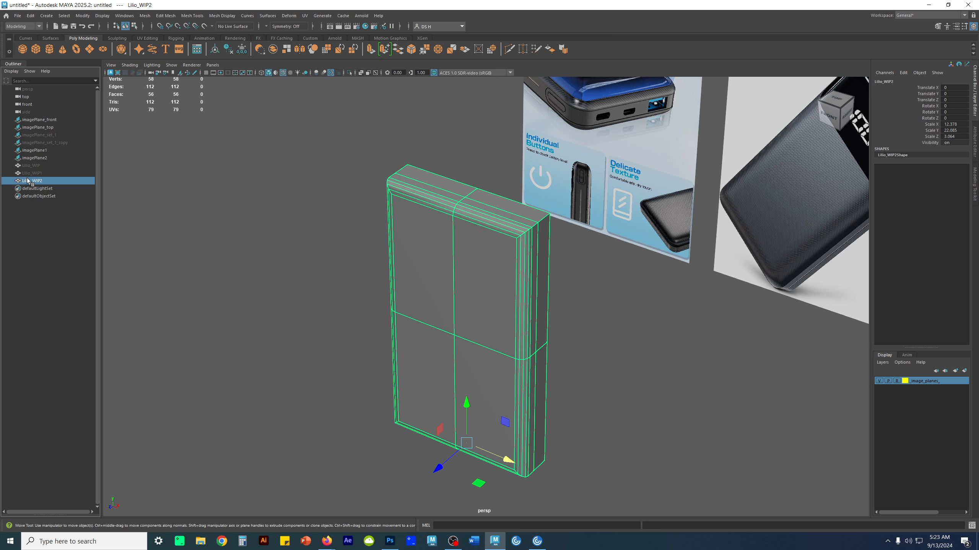
- Bevel the full perimeter of outer back edges on the Lilio_WIP2 block with 4 segments
alt+drag(515, 249, 461, 230)
alt+middle_drag(457, 224, 449, 270)
alt+drag(449, 270, 426, 271)
alt+right_drag(426, 271, 497, 266)
right_drag(498, 262, 512, 192)
alt+drag(540, 259, 497, 267)
double_click(494, 263)
alt+middle_drag(538, 358, 539, 297)
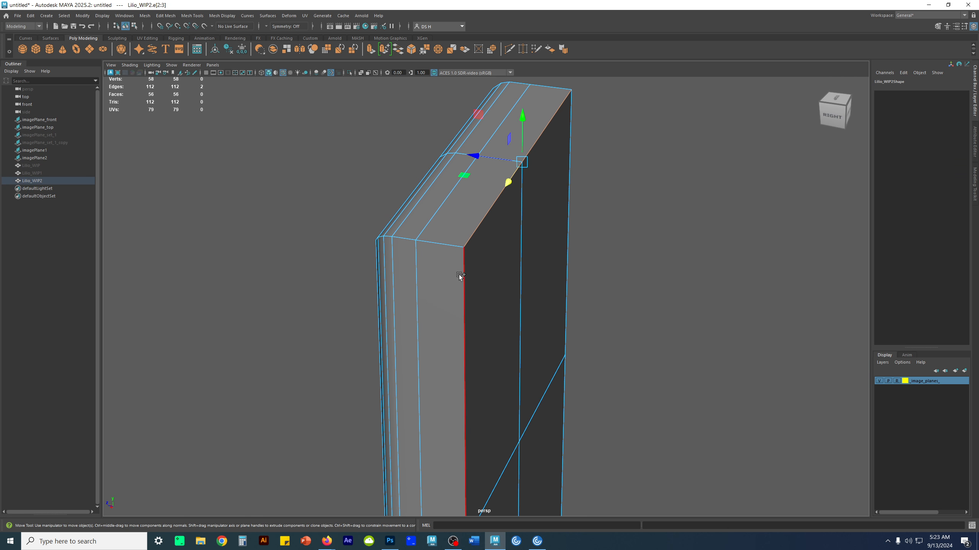
shift+double_click(459, 276)
alt+right_drag(457, 285, 378, 371)
alt+drag(378, 371, 572, 223)
shift+double_click(503, 435)
alt+drag(437, 314, 603, 267)
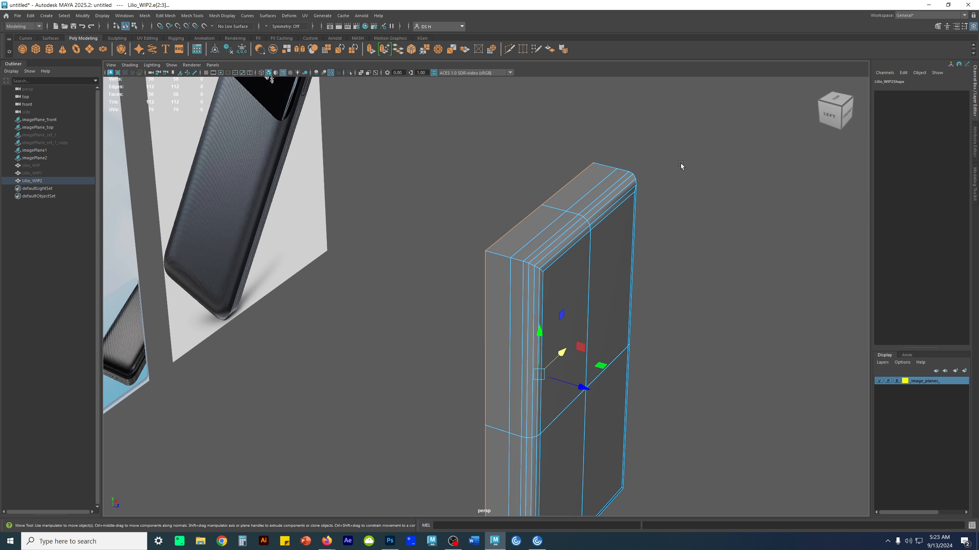
shift+right_drag(443, 199, 476, 201)
alt+drag(572, 328, 625, 316)
click(283, 217)
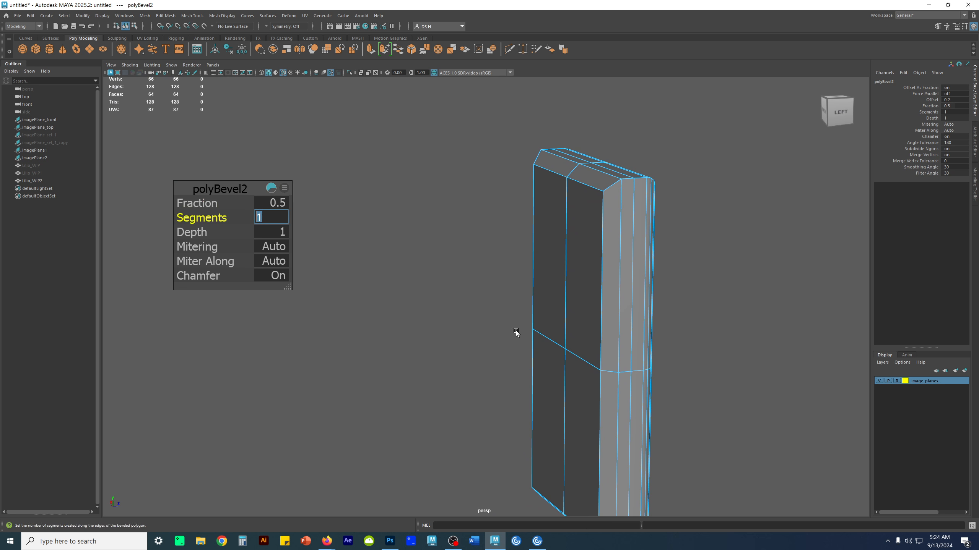
text(4)
key(Return)
click(715, 319)
- Compare the bevelled block's outline and square corners with the rounded corner drawing in the front reference view
alt+drag(715, 318, 497, 334)
right_drag(382, 290, 431, 262)
click(513, 280)
alt+drag(512, 280, 273, 327)
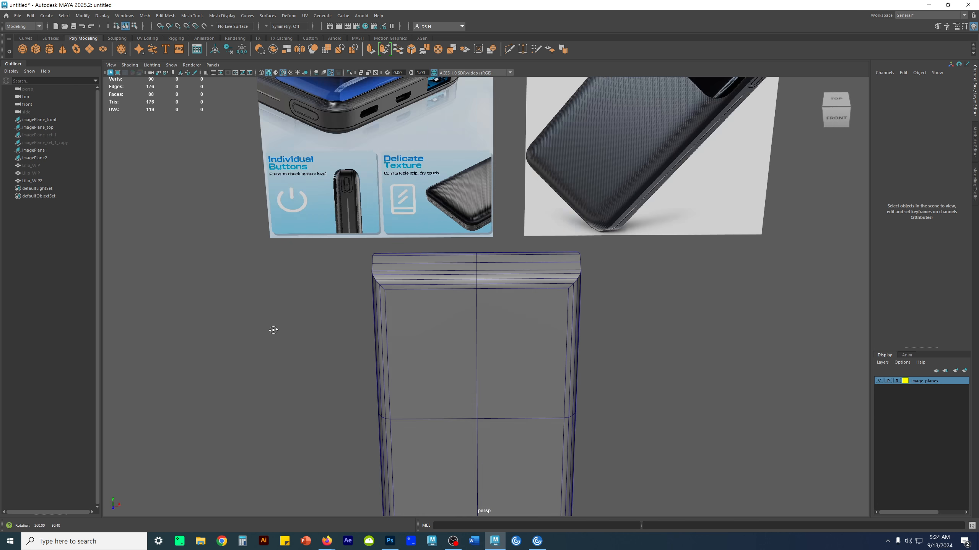
key(space)
key(space)
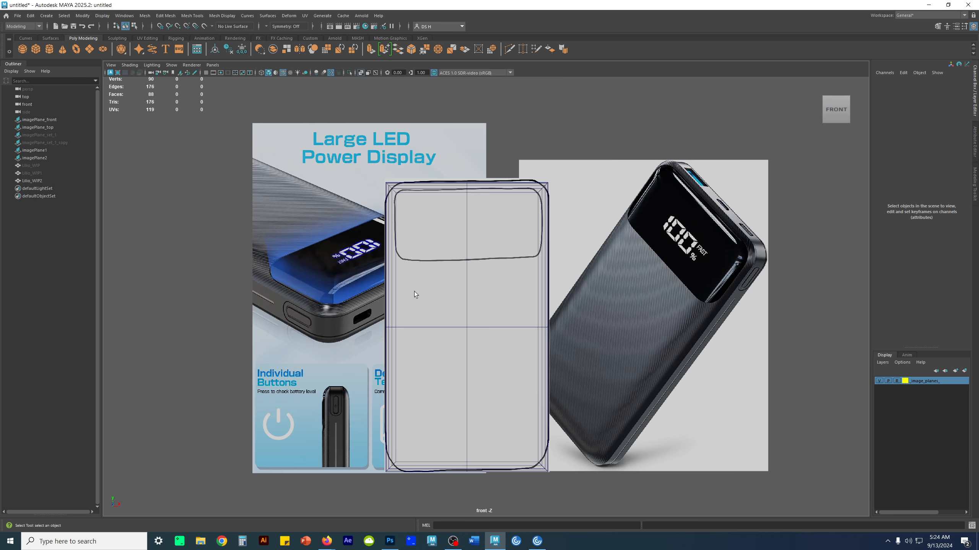
scroll(410, 290, up, 6)
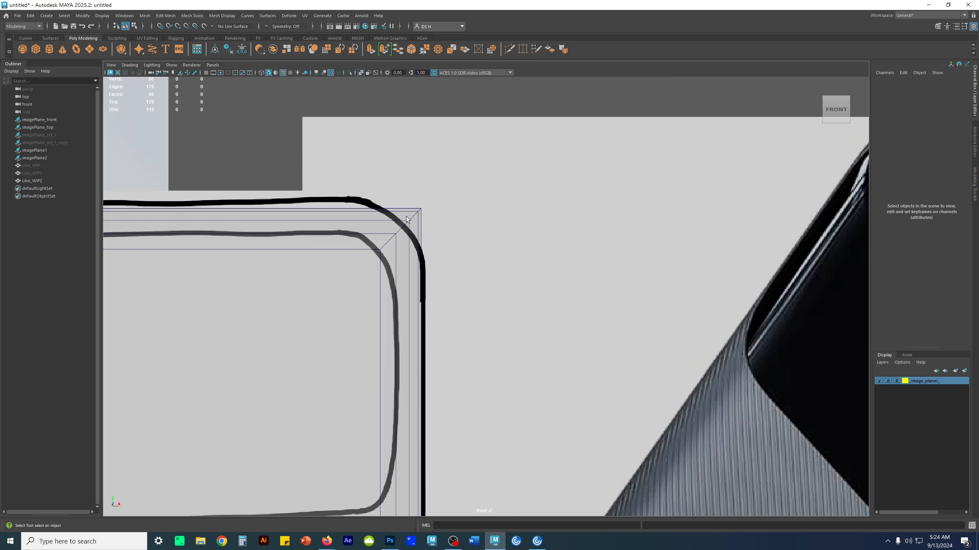
key(space)
scroll(706, 209, up, 3)
alt+drag(706, 209, 731, 236)
key(space)
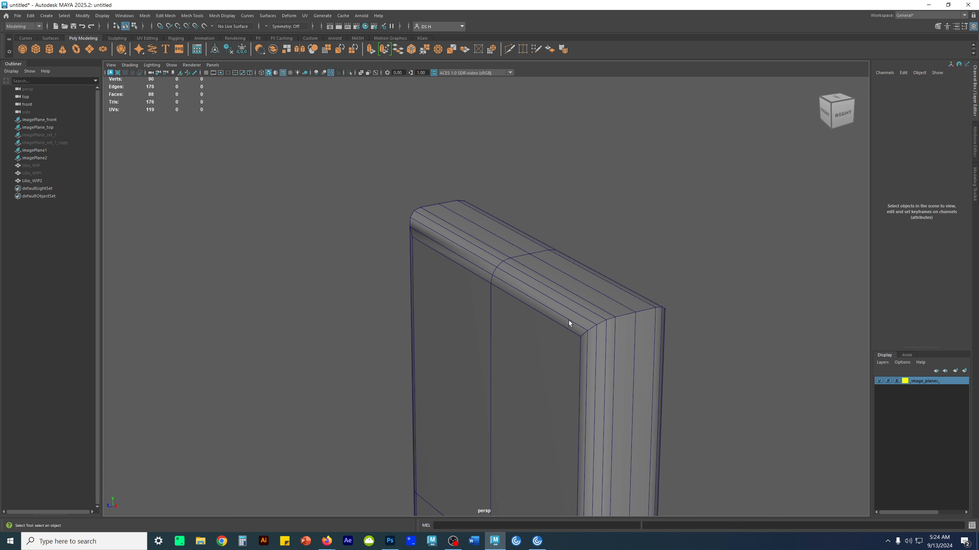
- Turn on modelling symmetry along Object X
alt+drag(569, 321, 624, 301)
click(265, 27)
click(271, 36)
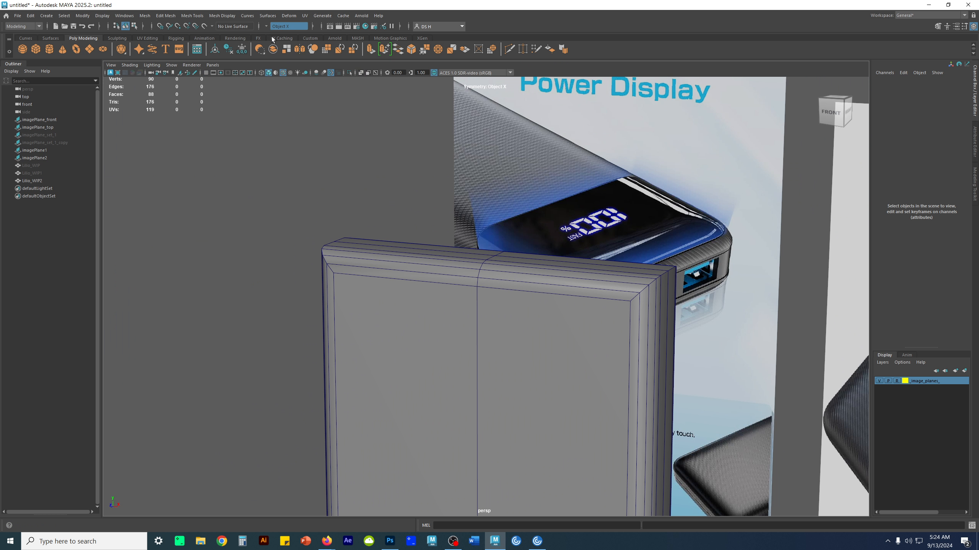
- Examine the bevelled block's corners and edges from several angles beside the charger reference images
alt+drag(480, 154, 408, 231)
alt+right_drag(501, 263, 697, 295)
alt+middle_drag(697, 294, 456, 269)
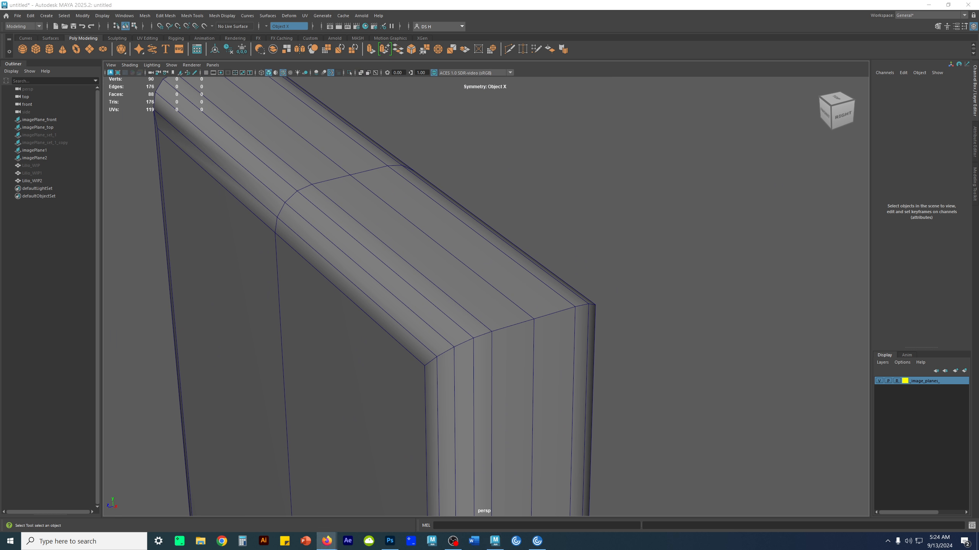
alt+drag(616, 339, 571, 286)
alt+right_drag(569, 284, 427, 285)
alt+middle_drag(428, 288, 489, 296)
key(w)
alt+middle_drag(479, 247, 430, 286)
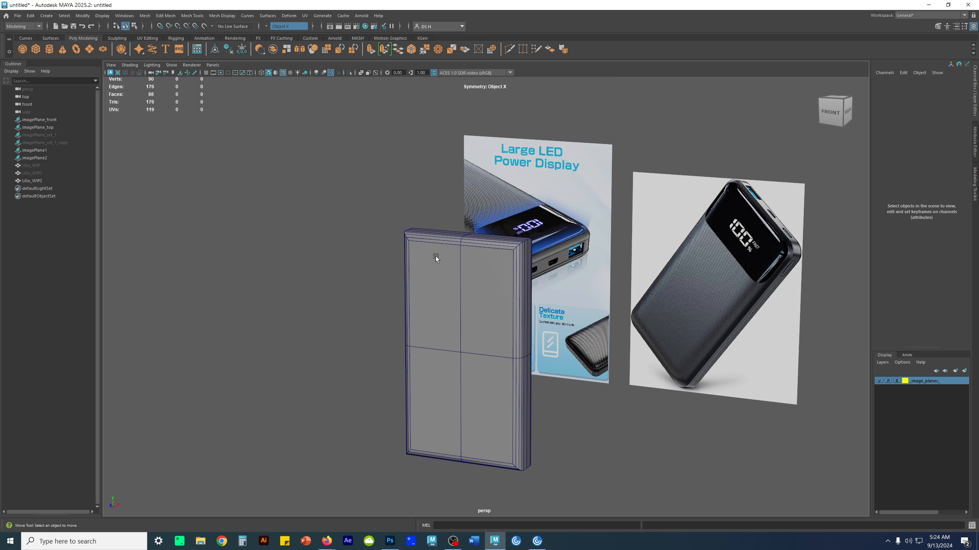
alt+drag(390, 324, 558, 281)
mouse_move(626, 351)
alt+mouse_down()
mouse_move(553, 371)
mouse_move(551, 351)
mouse_move(587, 367)
mouse_move(610, 341)
alt+mouse_up()
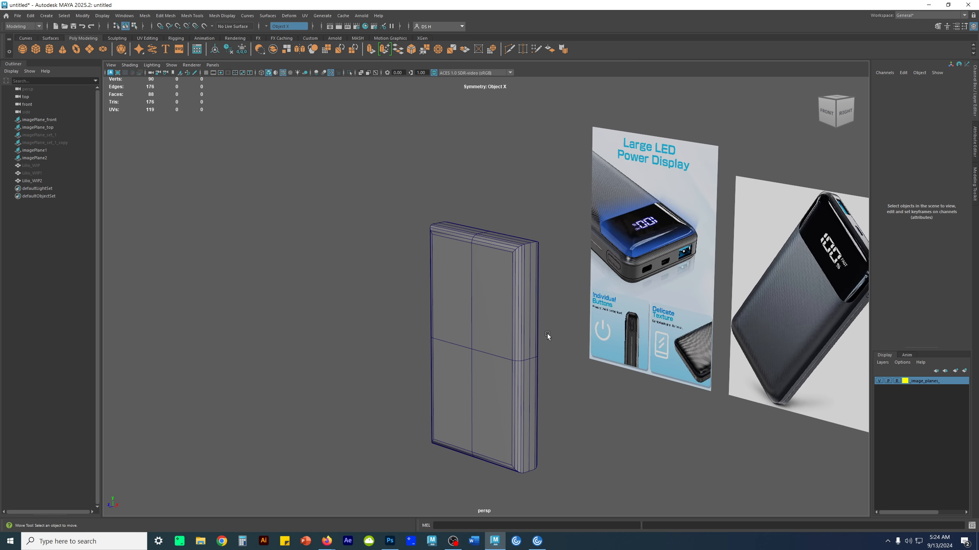
alt+right_drag(548, 334, 662, 319)
alt+middle_drag(598, 389, 589, 300)
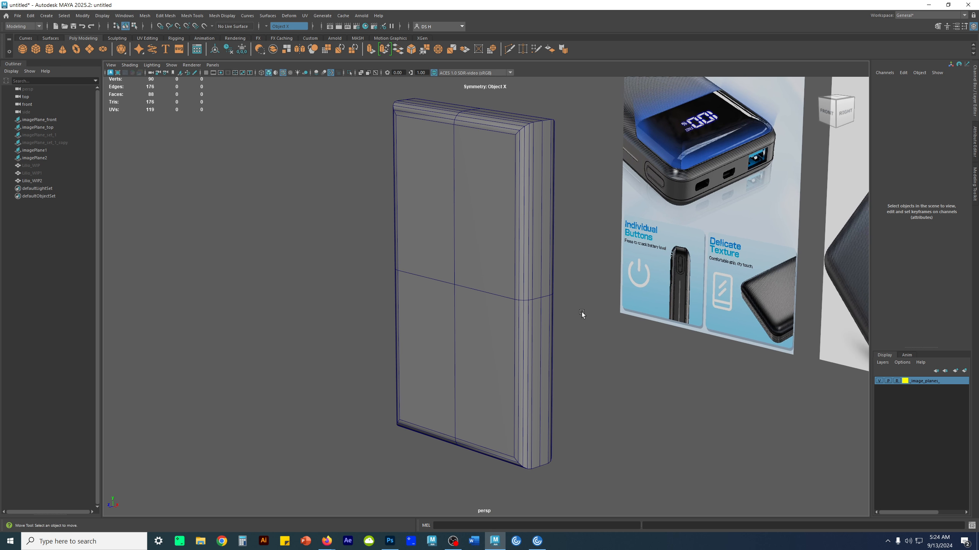
alt+middle_drag(555, 236, 540, 270)
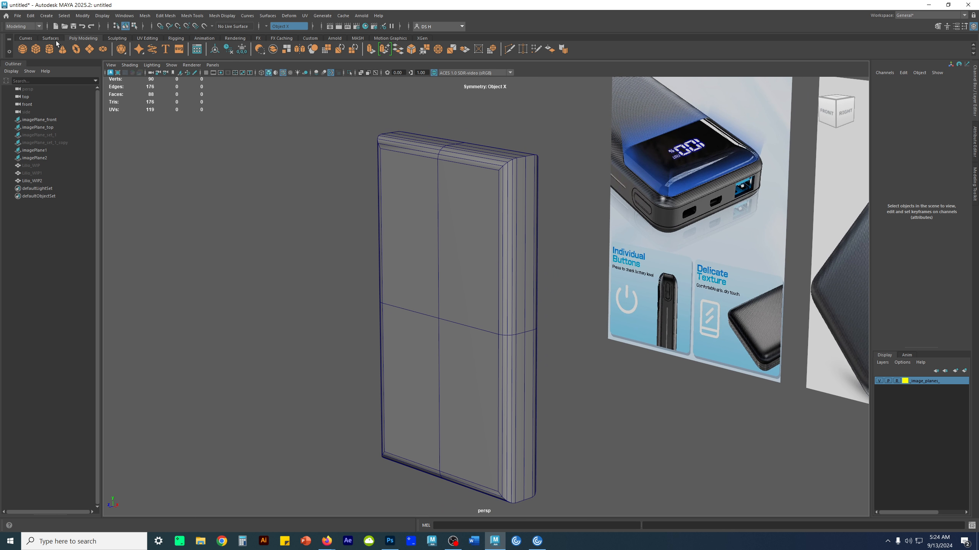